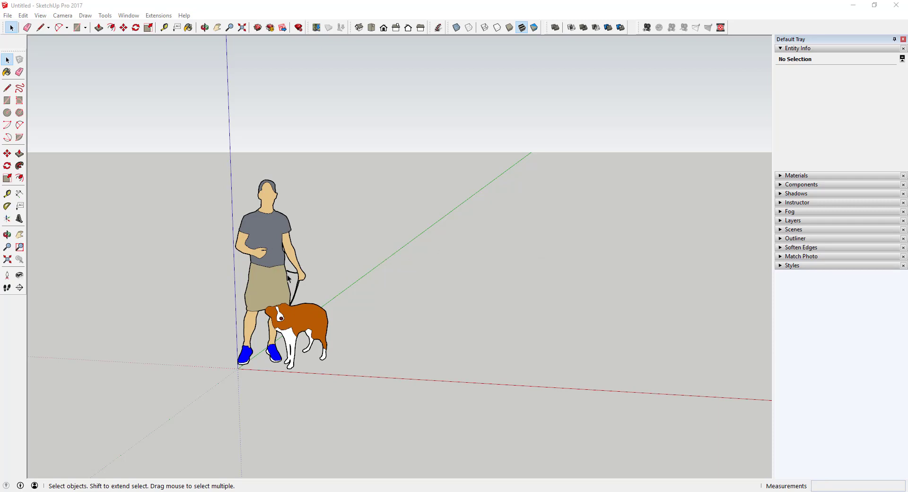
Delete the default figure and model a small box on the ground plane with one corner at the origin
{"action": "left_click_drag", "start_coordinate": [137, 146], "coordinate": [411, 428]}
{"action": "key", "text": "Delete"}
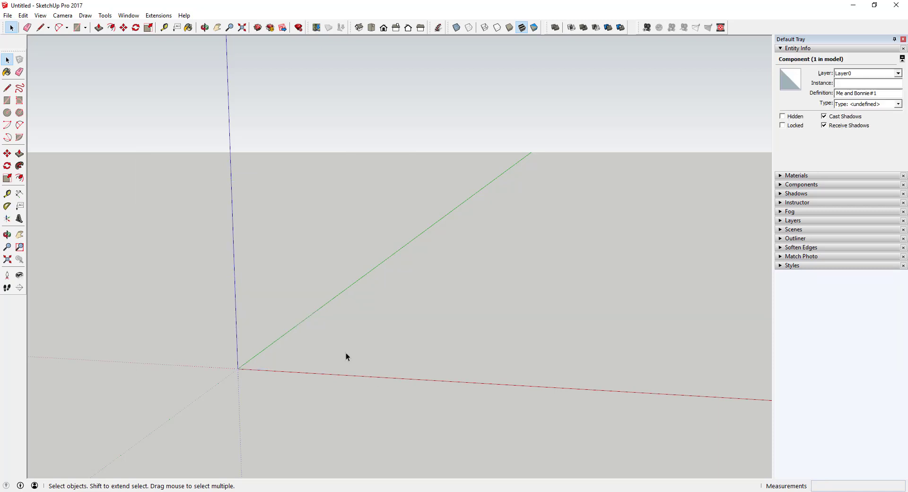
{"action": "key", "text": "r"}
{"action": "left_click", "coordinate": [237, 367]}
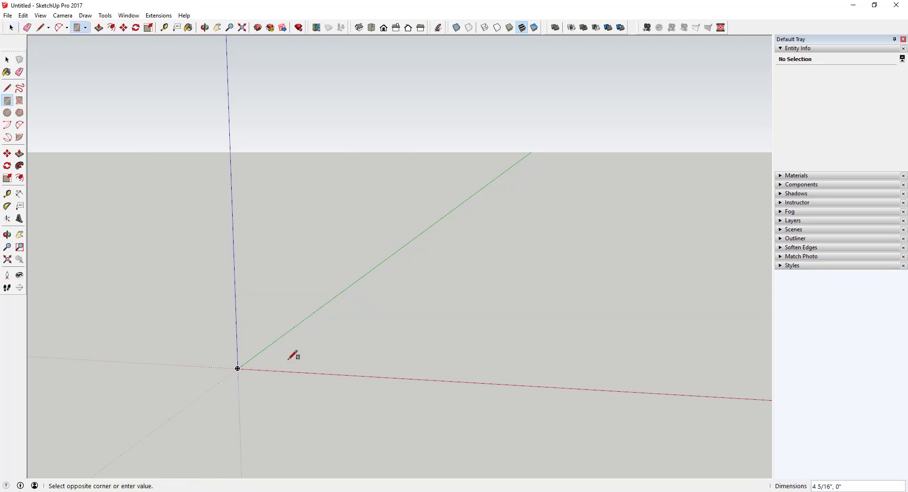
{"action": "left_click", "coordinate": [333, 350]}
{"action": "key", "text": "space"}
{"action": "key", "text": "p"}
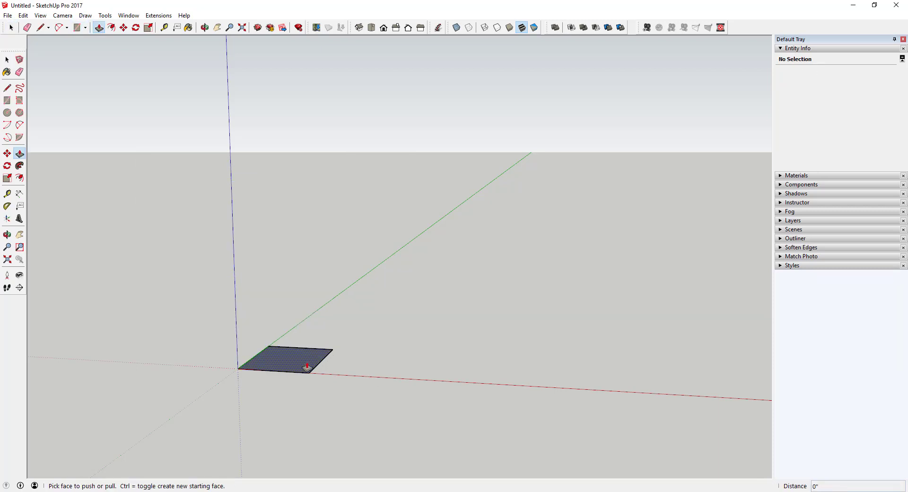
{"action": "left_click_drag", "start_coordinate": [304, 364], "coordinate": [305, 329]}
{"action": "key", "text": "space"}
Make the whole box a component with the definition name Example
{"action": "left_click_drag", "start_coordinate": [193, 243], "coordinate": [356, 416]}
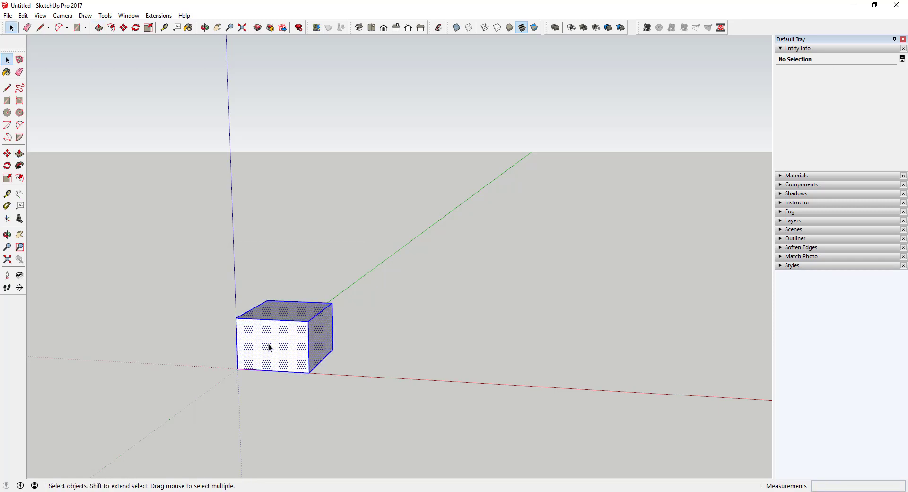
{"action": "right_click", "coordinate": [268, 341]}
{"action": "left_click", "coordinate": [308, 112]}
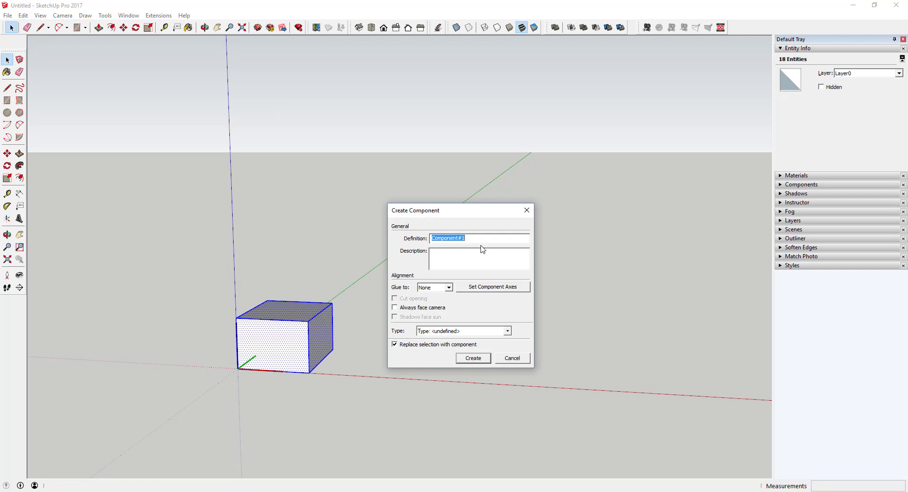
{"action": "type", "text": "Example"}
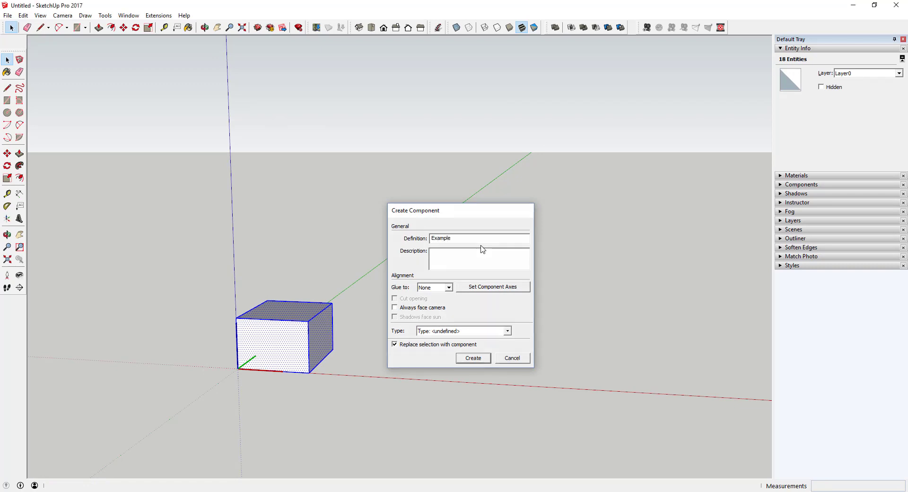
{"action": "key", "text": "Return"}
Copy the component about 4' 5 3/8" along the red axis and repeat the copy as a 3x array
{"action": "key", "text": "m"}
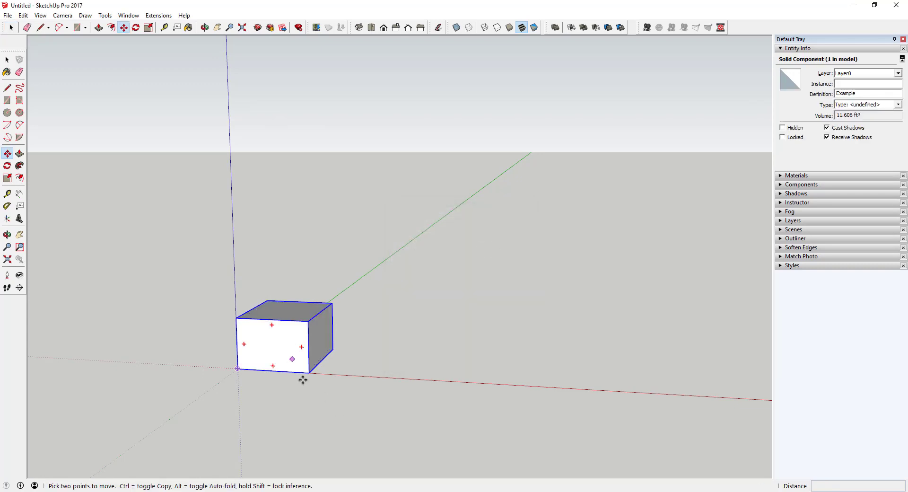
{"action": "left_click", "coordinate": [309, 372]}
{"action": "key", "text": "ctrl"}
{"action": "left_click", "coordinate": [446, 379]}
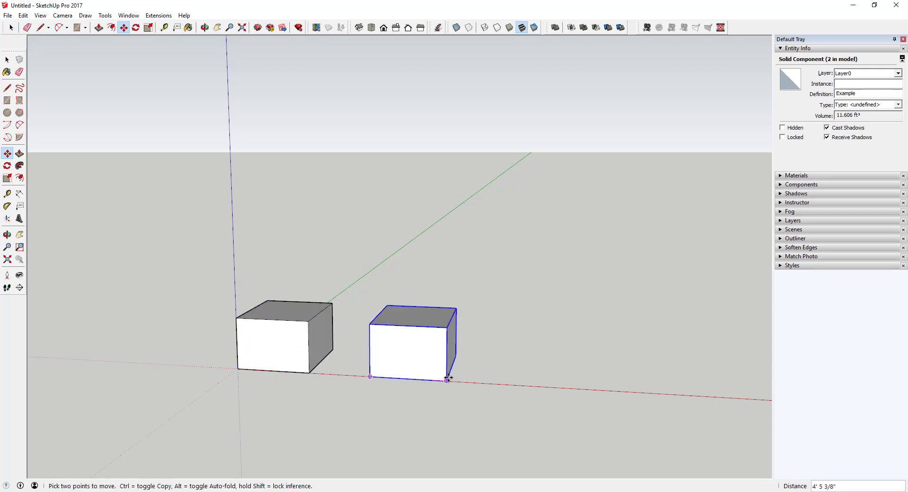
{"action": "type", "text": "3x"}
{"action": "key", "text": "Return"}
{"action": "key", "text": "space"}
{"action": "left_click", "coordinate": [464, 355]}
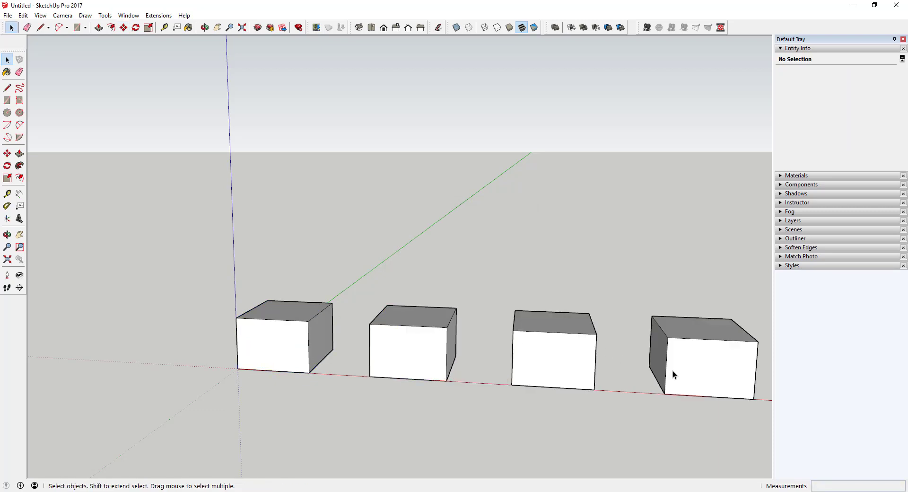
Edit the component copy farthest from the origin, moving its upper side edge inward to form a sloped side, and leave component editing
{"action": "double_click", "coordinate": [673, 369]}
{"action": "key", "text": "s"}
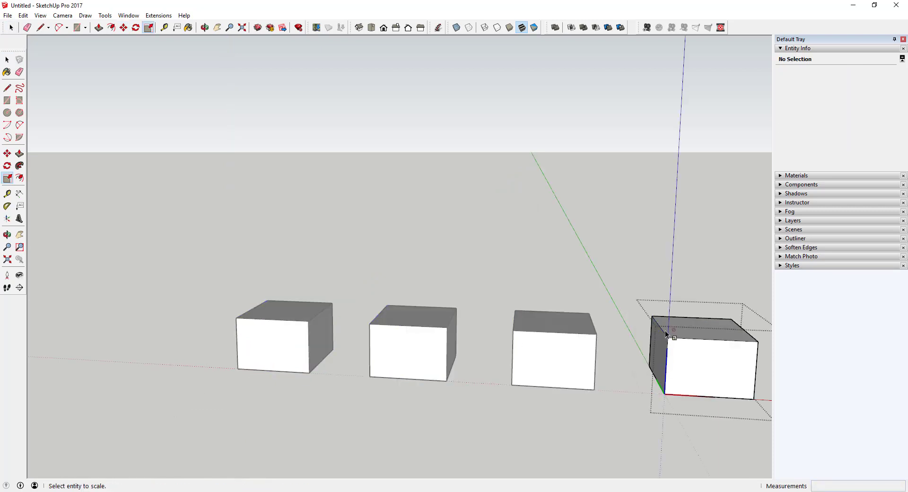
{"action": "key", "text": "space"}
{"action": "left_click", "coordinate": [665, 334]}
{"action": "key", "text": "m"}
{"action": "left_click_drag", "start_coordinate": [665, 334], "coordinate": [714, 332]}
{"action": "key", "text": "space"}
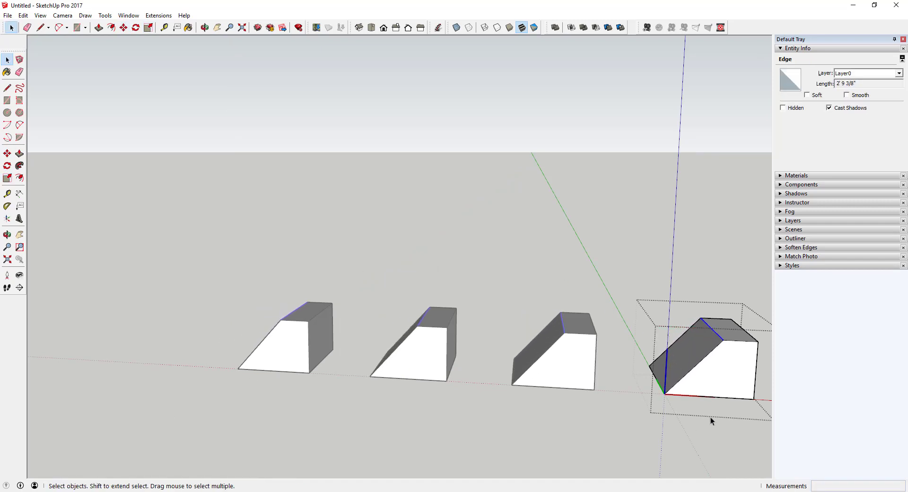
{"action": "scroll", "coordinate": [530, 346], "scroll_direction": "down", "scroll_amount": 2}
{"action": "scroll", "coordinate": [629, 369], "scroll_direction": "up", "scroll_amount": 1}
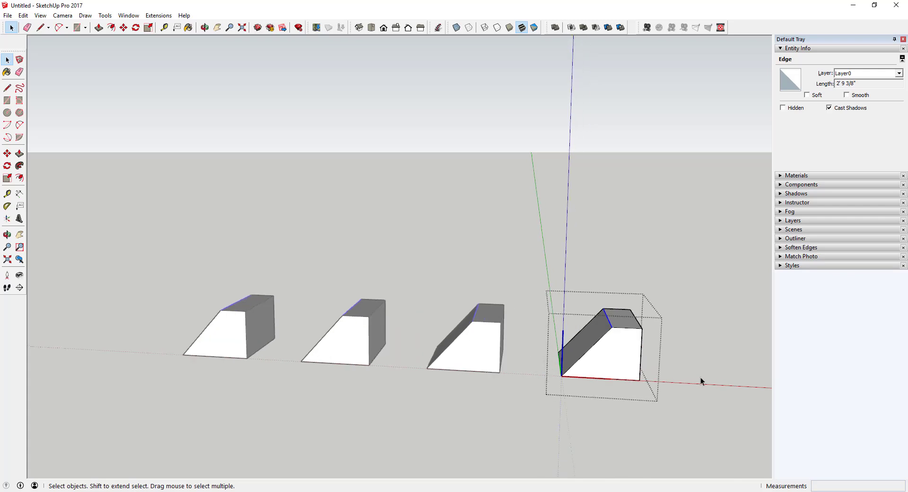
{"action": "left_click", "coordinate": [700, 382]}
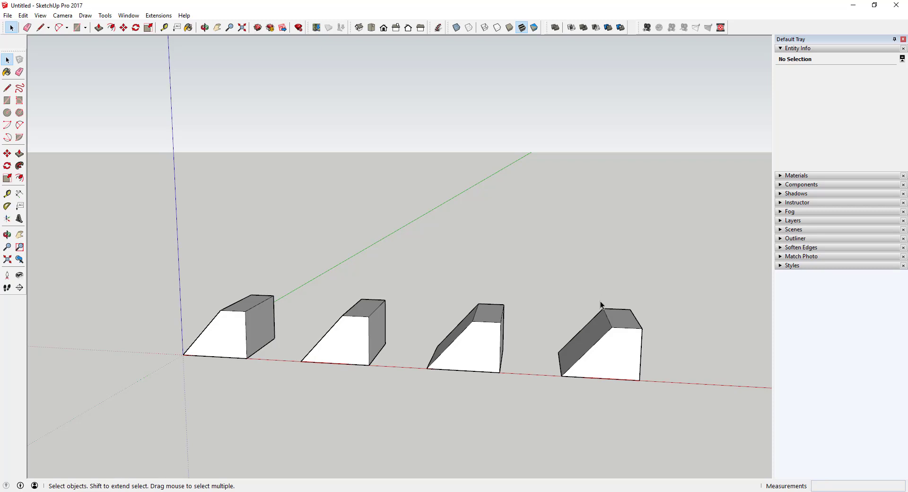
{"action": "scroll", "coordinate": [479, 340], "scroll_direction": "down", "scroll_amount": 1}
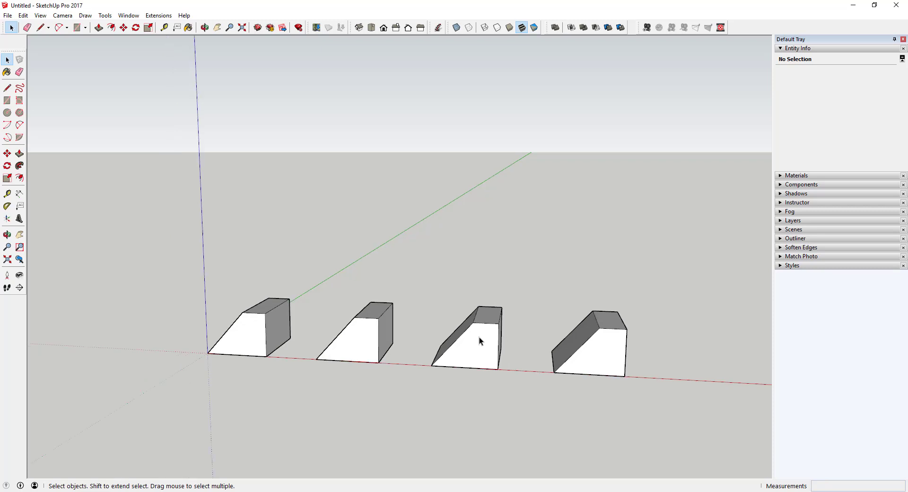
Open the Outliner and select the Example entries one by one and all together to match them with their boxes
{"action": "left_click", "coordinate": [785, 239]}
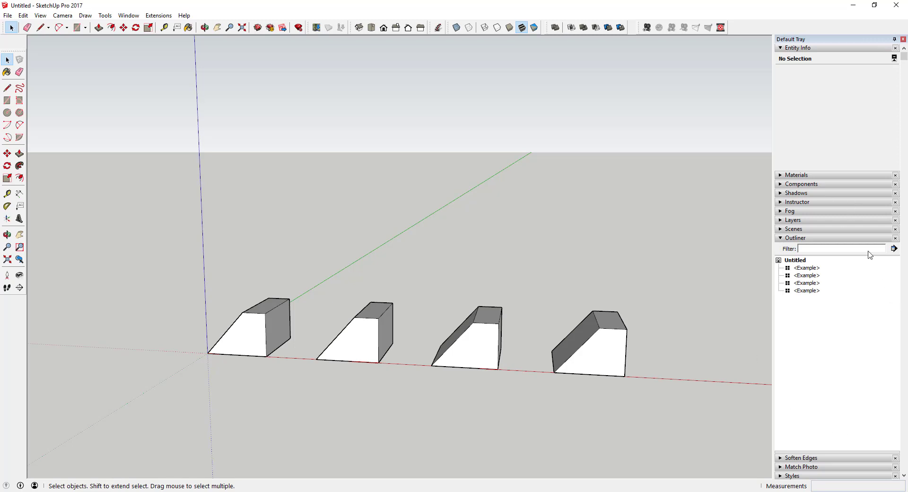
{"action": "left_click", "coordinate": [806, 268]}
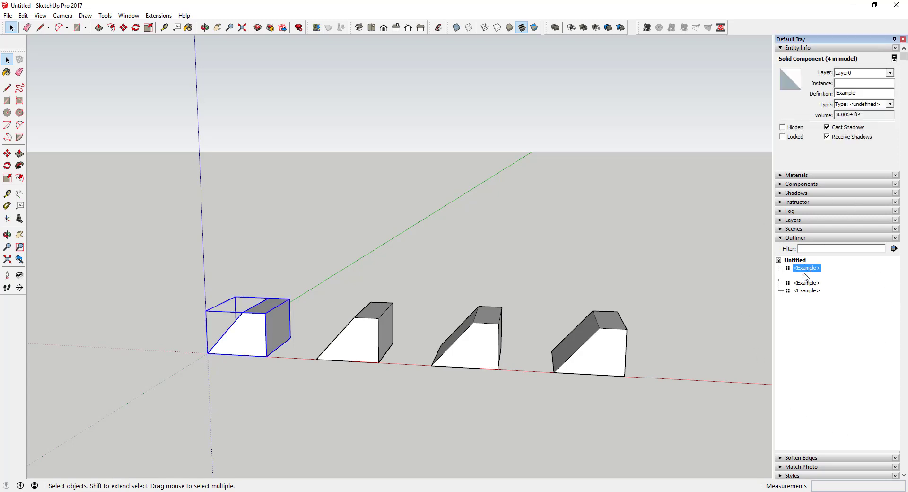
{"action": "left_click", "coordinate": [806, 275]}
{"action": "left_click", "coordinate": [807, 283]}
{"action": "left_click", "coordinate": [807, 290]}
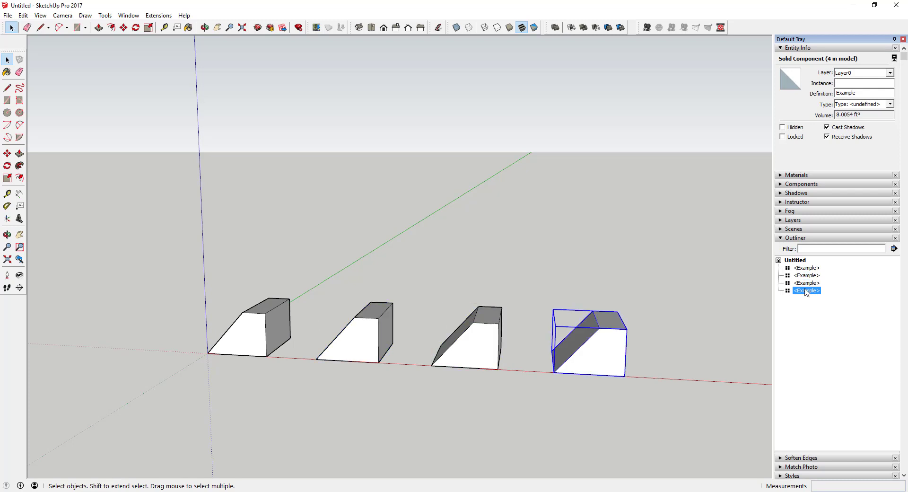
{"action": "left_click", "coordinate": [805, 268]}
{"action": "left_click", "coordinate": [805, 276]}
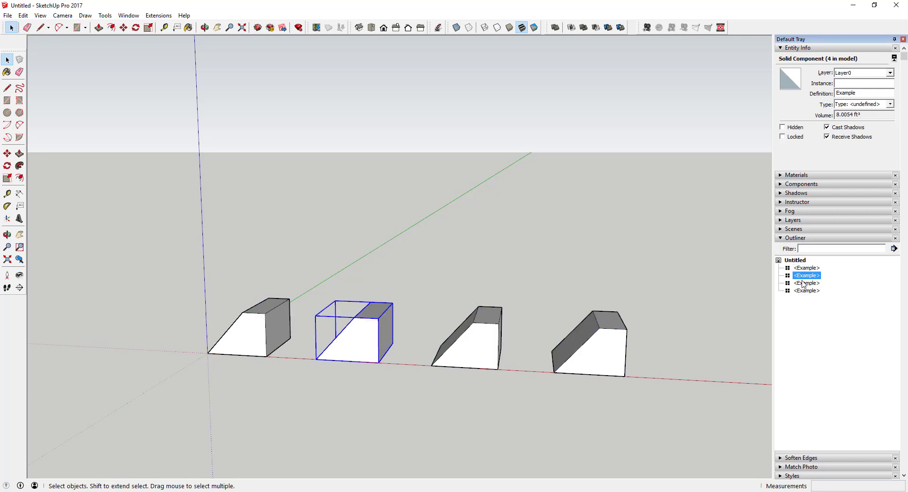
{"action": "left_click", "coordinate": [806, 283]}
{"action": "left_click", "coordinate": [806, 290]}
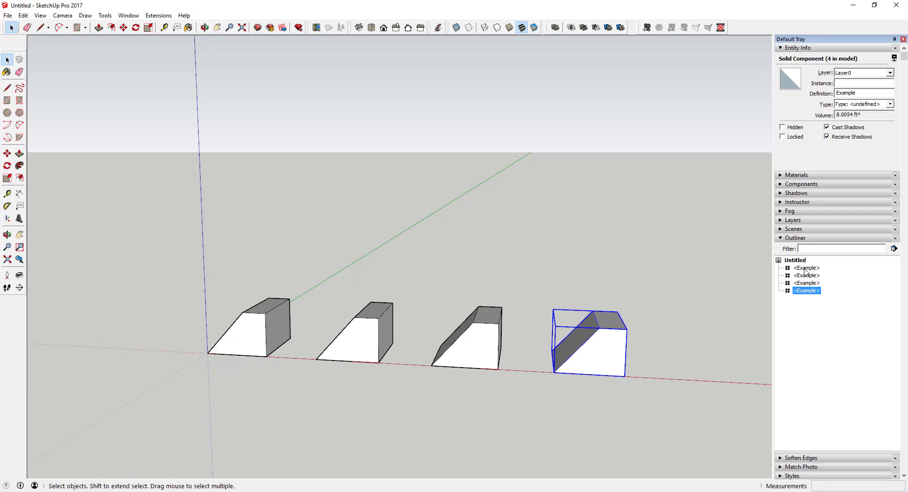
{"action": "left_click", "coordinate": [806, 269], "text": "shift"}
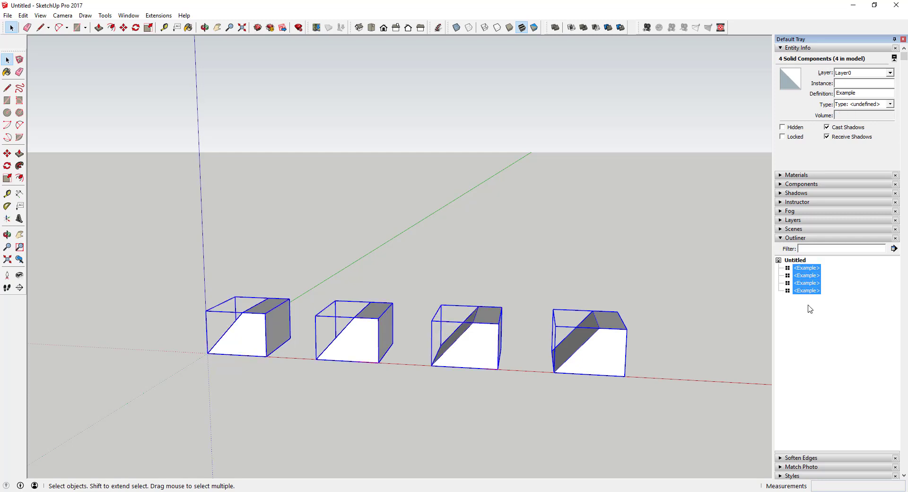
{"action": "left_click", "coordinate": [812, 338]}
Check the Outliner entry in the list of panels enabled for the Default Tray
{"action": "left_click", "coordinate": [134, 19]}
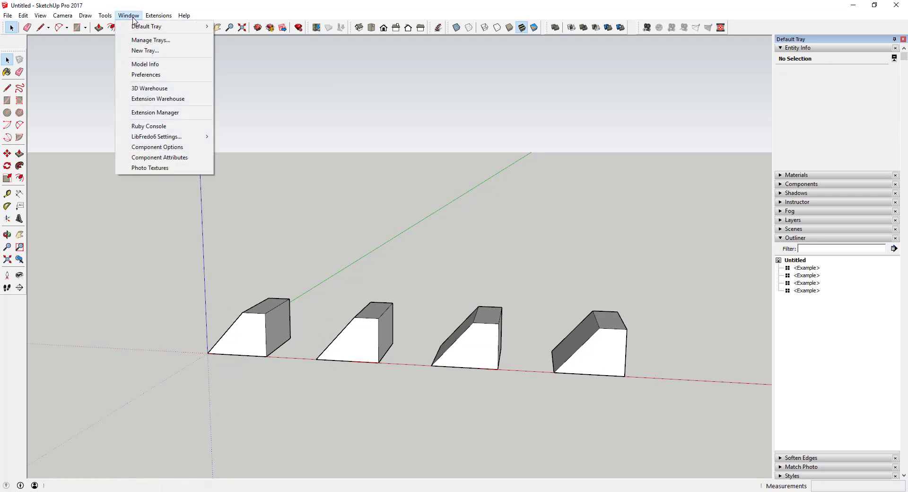
{"action": "mouse_move", "coordinate": [137, 28]}
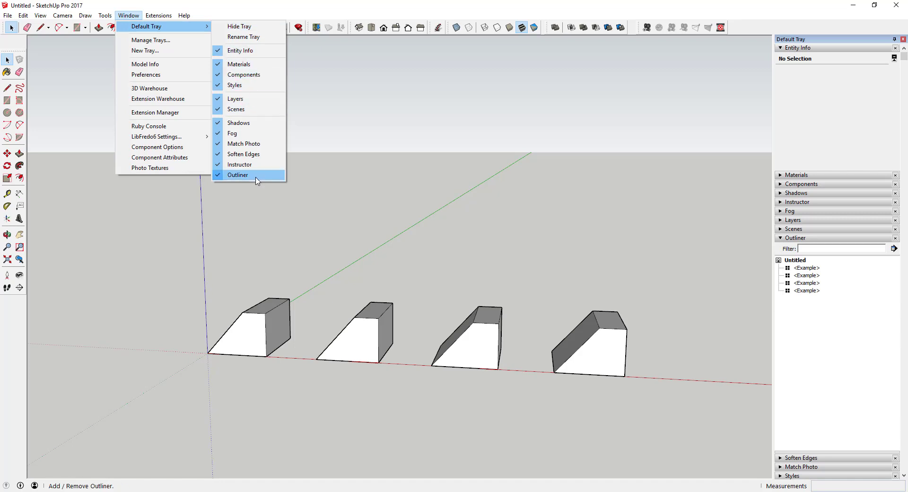
{"action": "left_click", "coordinate": [699, 296]}
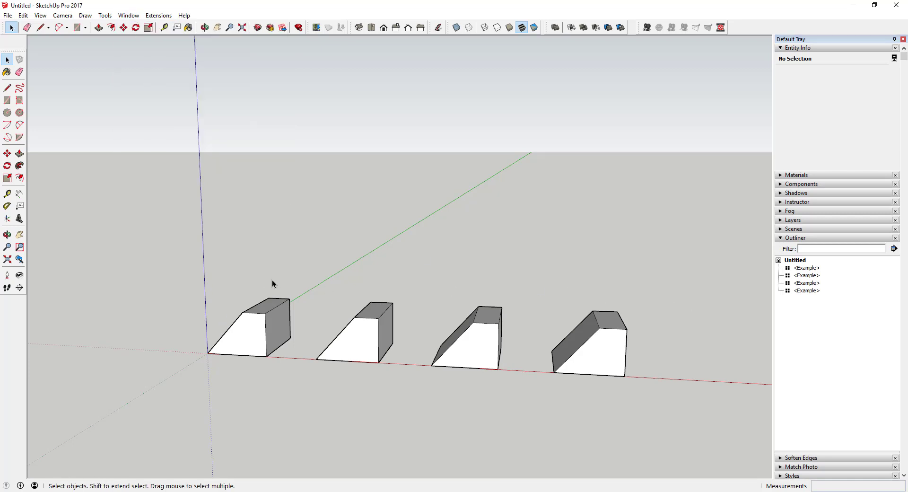
Delete everything in the model and draw a 4' by 7' rectangle on the ground from the origin
{"action": "key", "text": "ctrl+a"}
{"action": "key", "text": "Delete"}
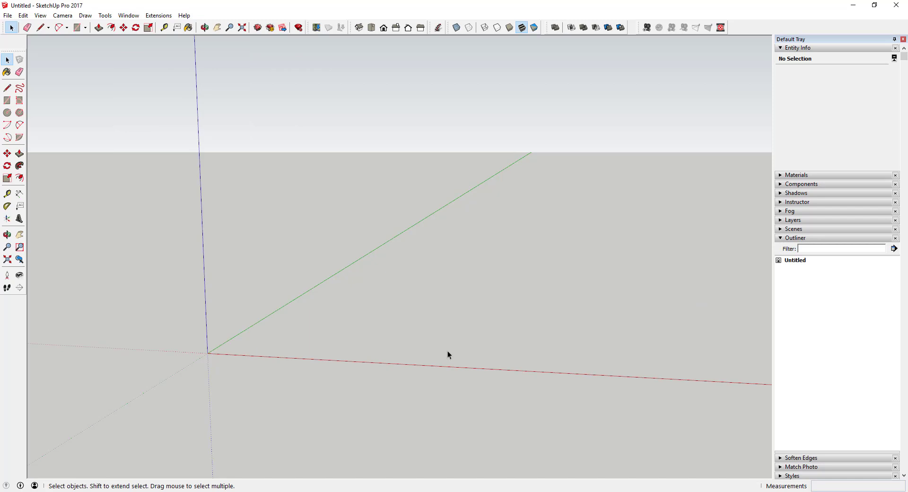
{"action": "key", "text": "r"}
{"action": "left_click", "coordinate": [208, 353]}
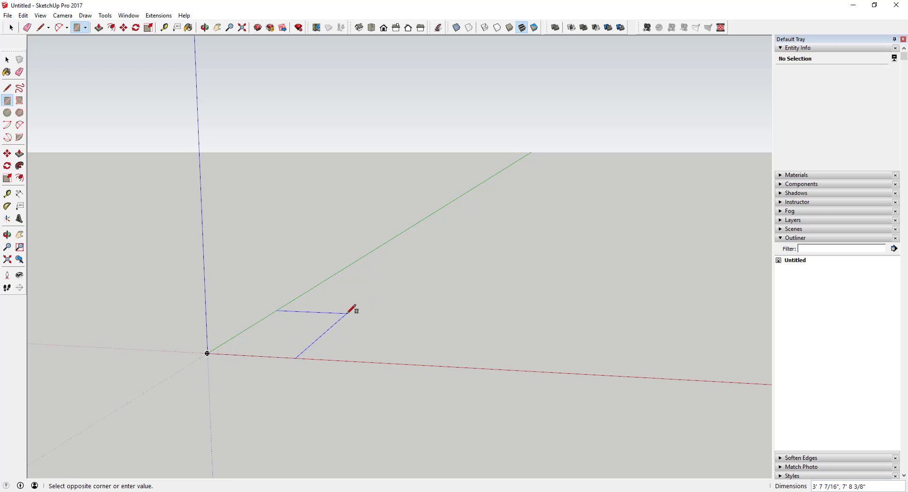
{"action": "type", "text": "4',7'"}
{"action": "key", "text": "Return"}
{"action": "key", "text": "space"}
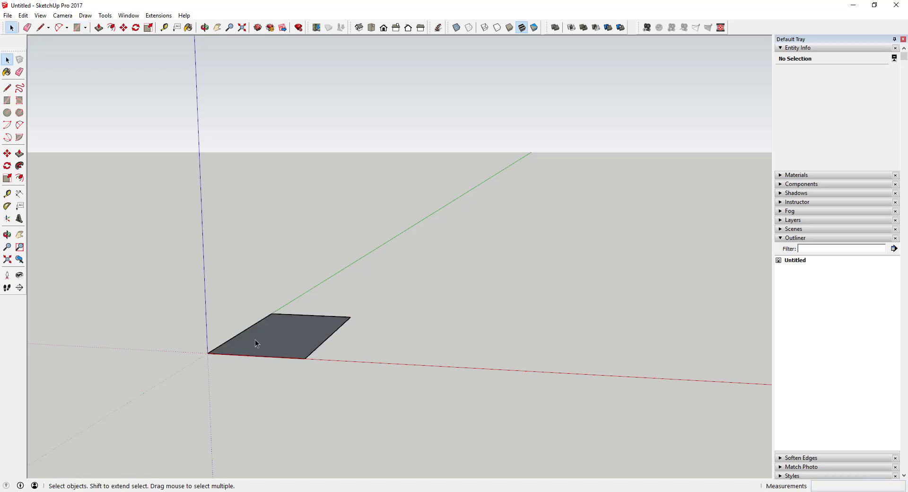
Extrude the rectangle upward 2 inches into a flat slab with Push/Pull
{"action": "scroll", "coordinate": [254, 339], "scroll_direction": "up", "scroll_amount": 3}
{"action": "middle_click_drag", "start_coordinate": [348, 305], "coordinate": [407, 268]}
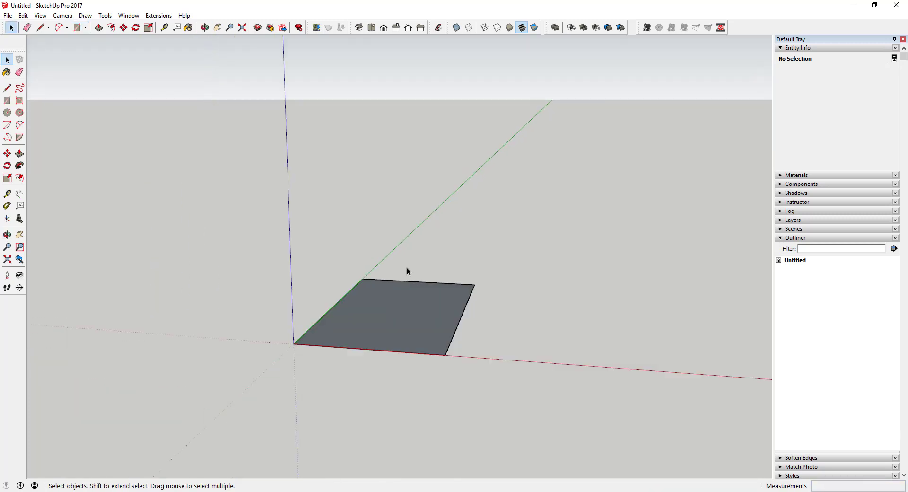
{"action": "scroll", "coordinate": [396, 301], "scroll_direction": "up", "scroll_amount": 2}
{"action": "key", "text": "p"}
{"action": "left_click", "coordinate": [395, 294]}
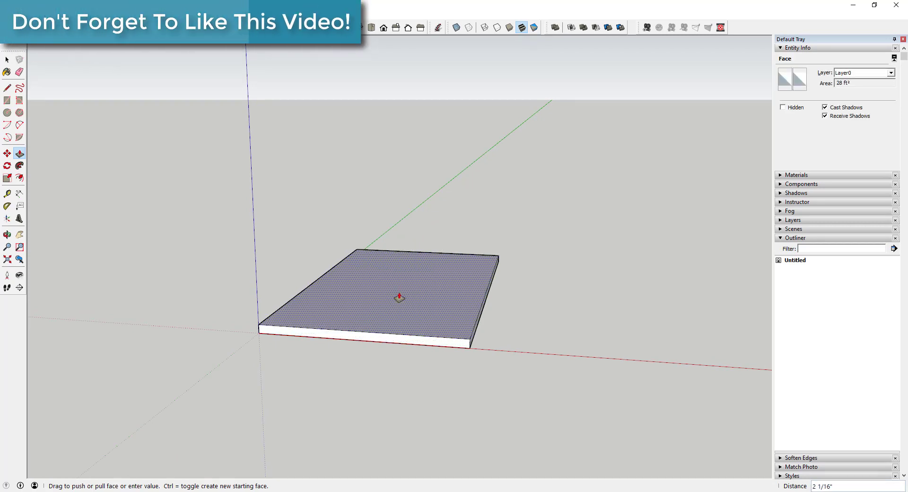
{"action": "type", "text": "2"}
{"action": "key", "text": "Return"}
{"action": "key", "text": "space"}
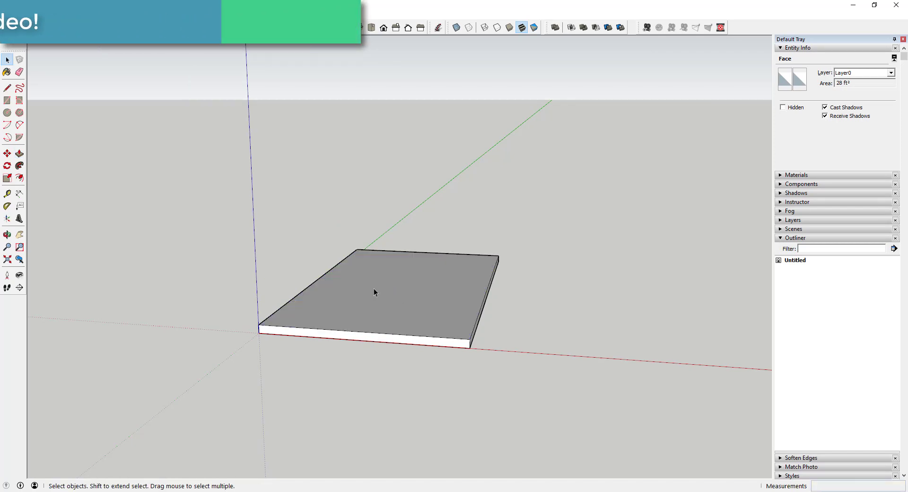
Select all of the slab's geometry and make it a group
{"action": "middle_click_drag", "start_coordinate": [374, 288], "coordinate": [470, 297]}
{"action": "left_click_drag", "start_coordinate": [269, 220], "coordinate": [584, 384]}
{"action": "right_click", "coordinate": [410, 299]}
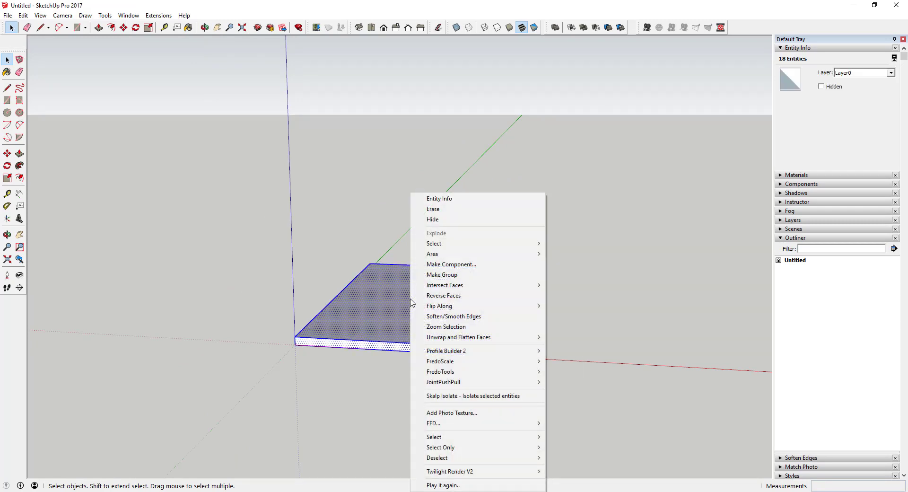
{"action": "left_click", "coordinate": [451, 276]}
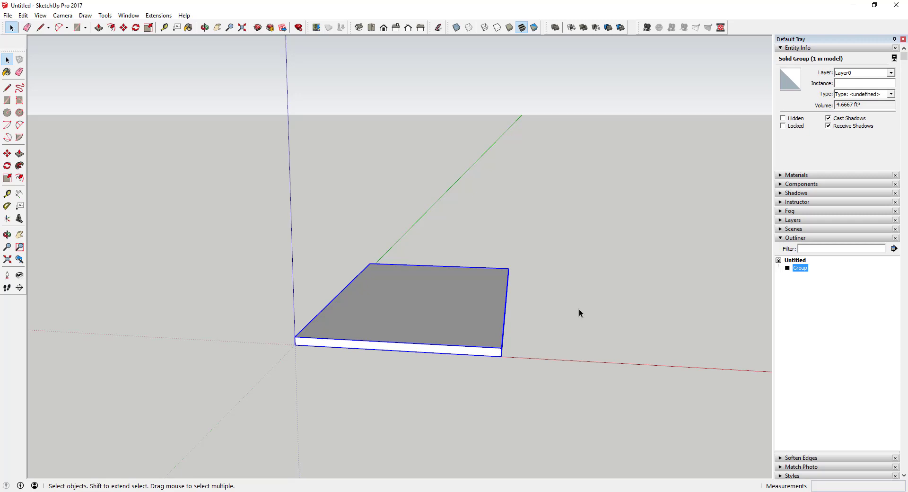
Rename the slab's group in the Outliner to Table Top
{"action": "scroll", "coordinate": [549, 303], "scroll_direction": "down", "scroll_amount": 1}
{"action": "scroll", "coordinate": [462, 325], "scroll_direction": "up", "scroll_amount": 3}
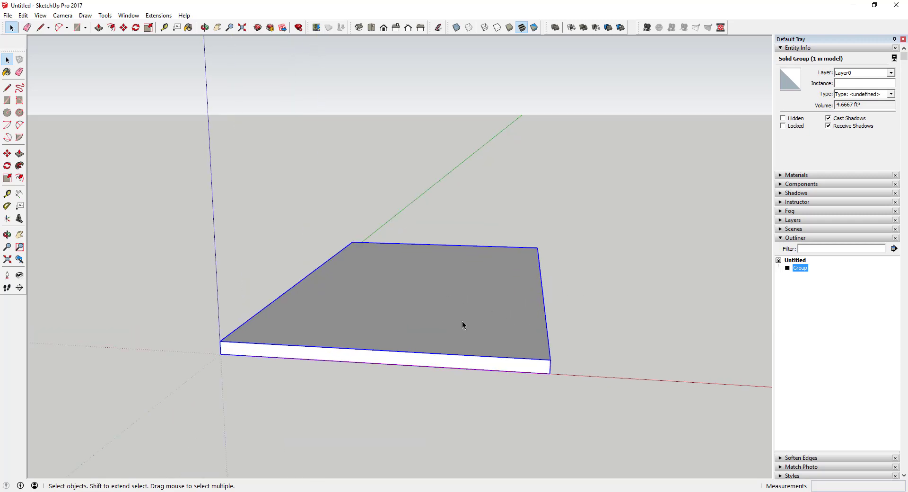
{"action": "middle_click_drag", "start_coordinate": [462, 324], "coordinate": [393, 330]}
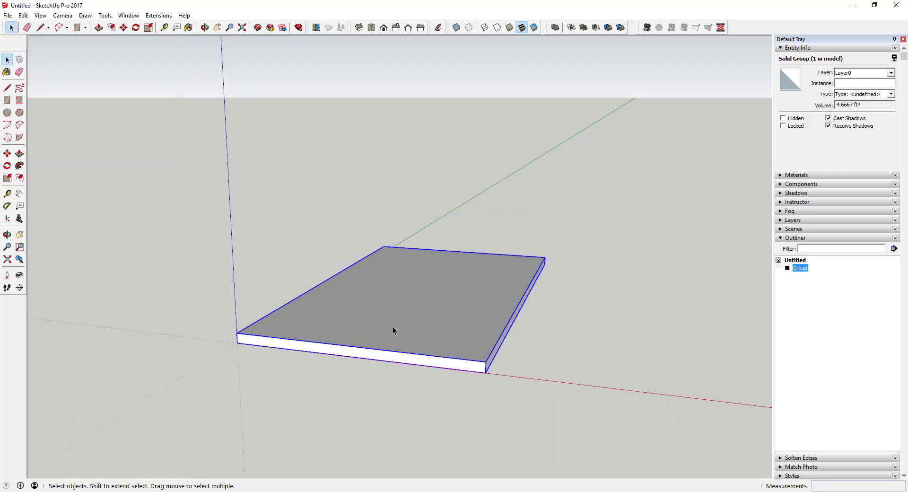
{"action": "scroll", "coordinate": [486, 310], "scroll_direction": "up", "scroll_amount": 3}
{"action": "scroll", "coordinate": [515, 319], "scroll_direction": "down", "scroll_amount": 2}
{"action": "scroll", "coordinate": [430, 326], "scroll_direction": "up", "scroll_amount": 1}
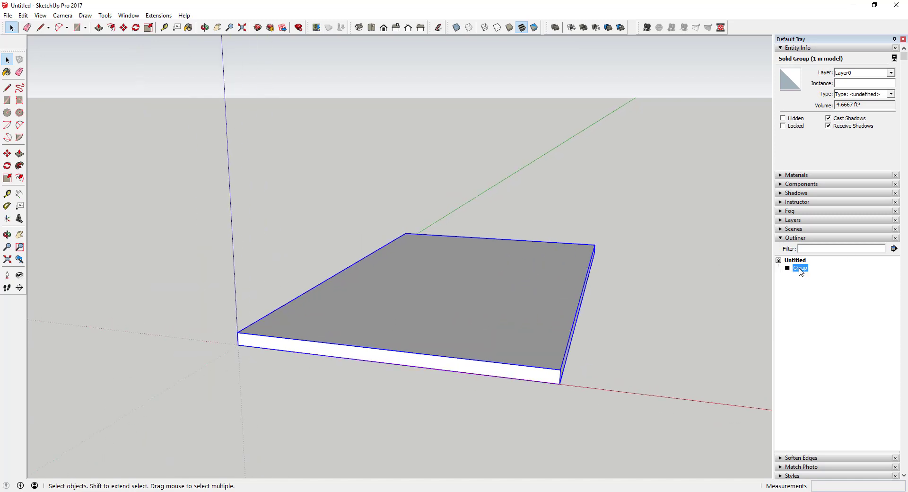
{"action": "right_click", "coordinate": [800, 271]}
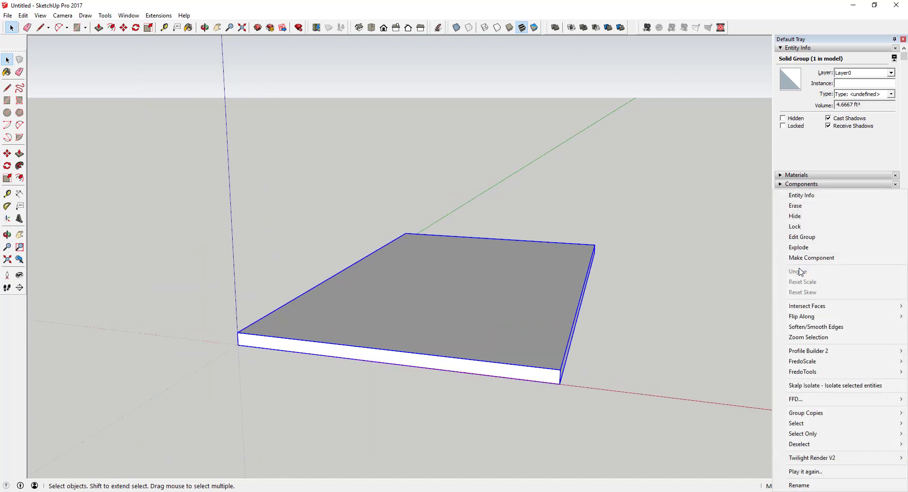
{"action": "left_click", "coordinate": [822, 480]}
{"action": "type", "text": "Table Top"}
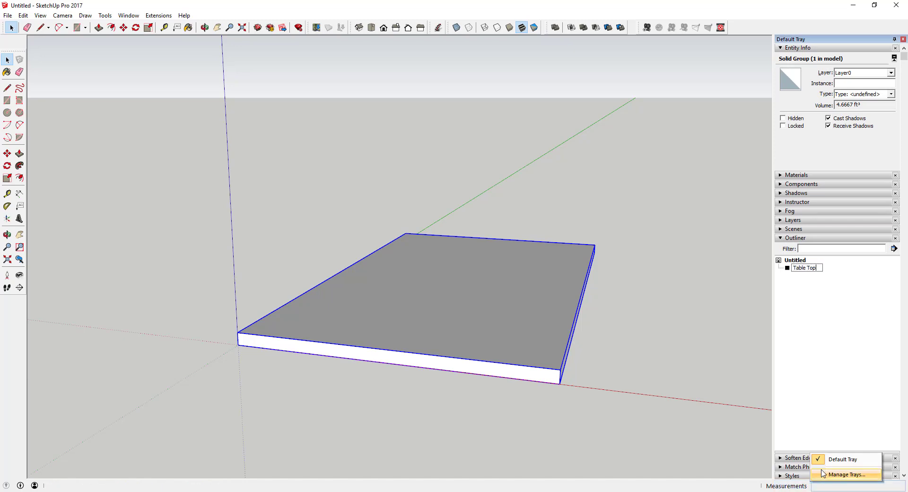
{"action": "key", "text": "Return"}
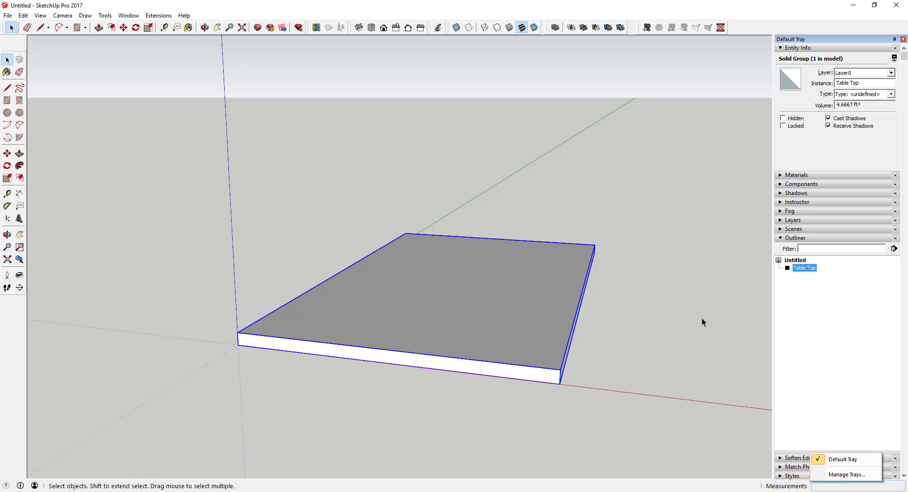
{"action": "left_click", "coordinate": [670, 325]}
Open the Table Top group for editing and offset its underside face's outline inward about 4 inches
{"action": "middle_click_drag", "start_coordinate": [671, 324], "coordinate": [685, 169]}
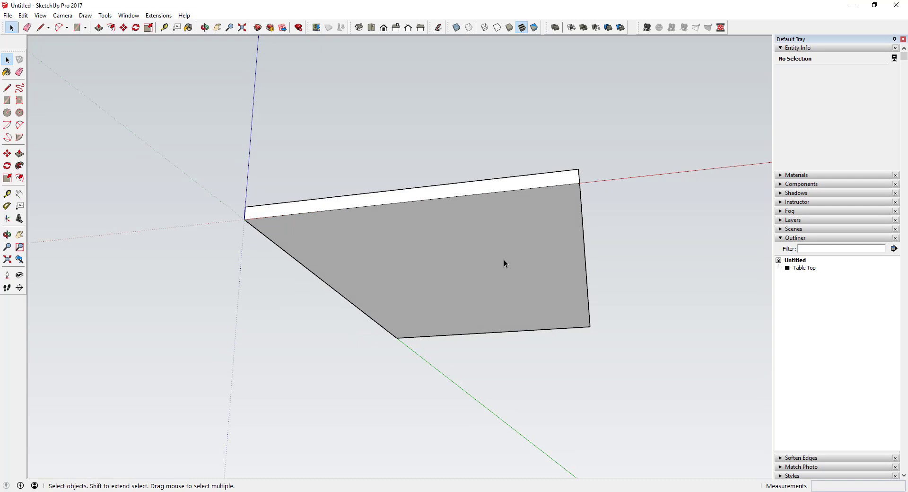
{"action": "middle_click_drag", "start_coordinate": [504, 259], "coordinate": [457, 262]}
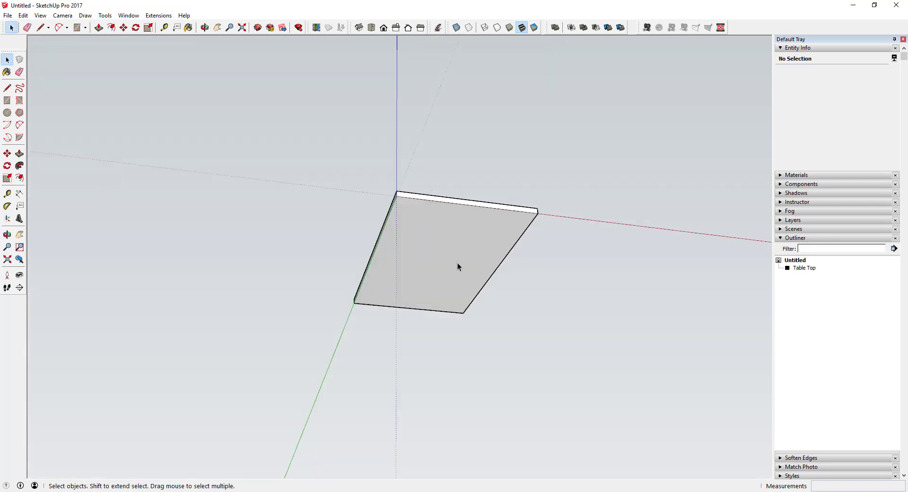
{"action": "left_click", "coordinate": [420, 256]}
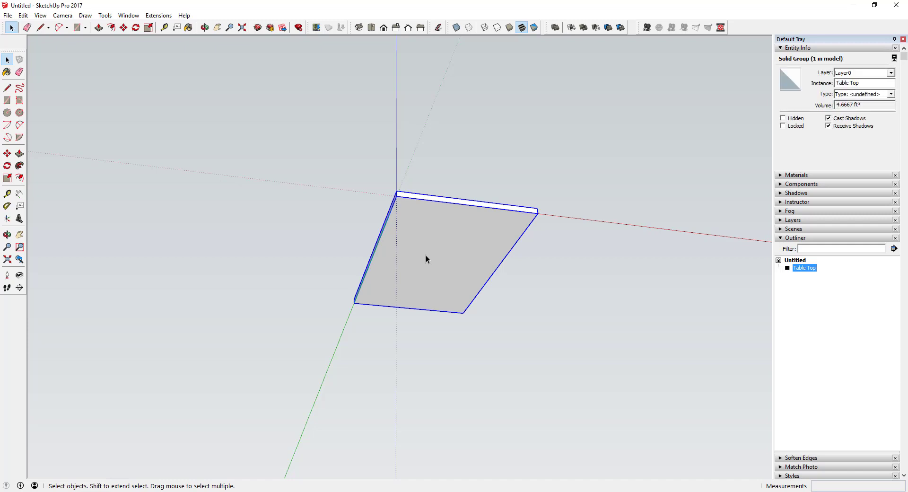
{"action": "scroll", "coordinate": [397, 242], "scroll_direction": "up", "scroll_amount": 3}
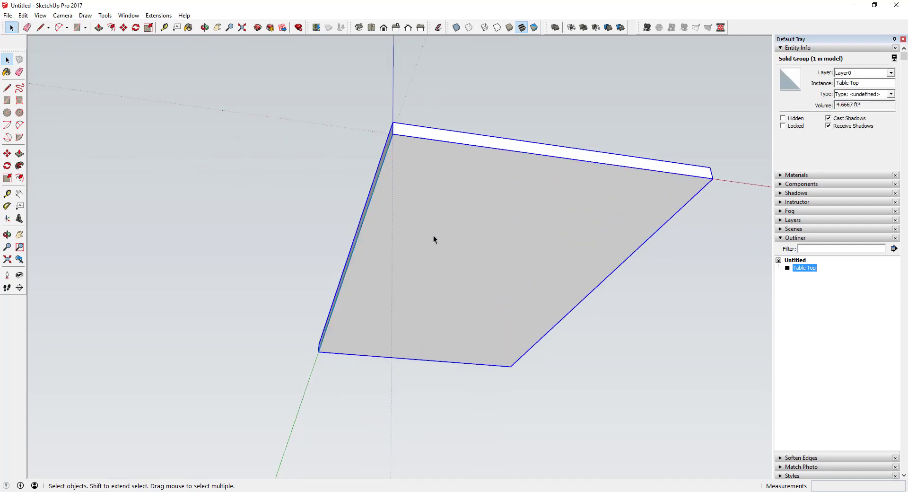
{"action": "double_click", "coordinate": [476, 240]}
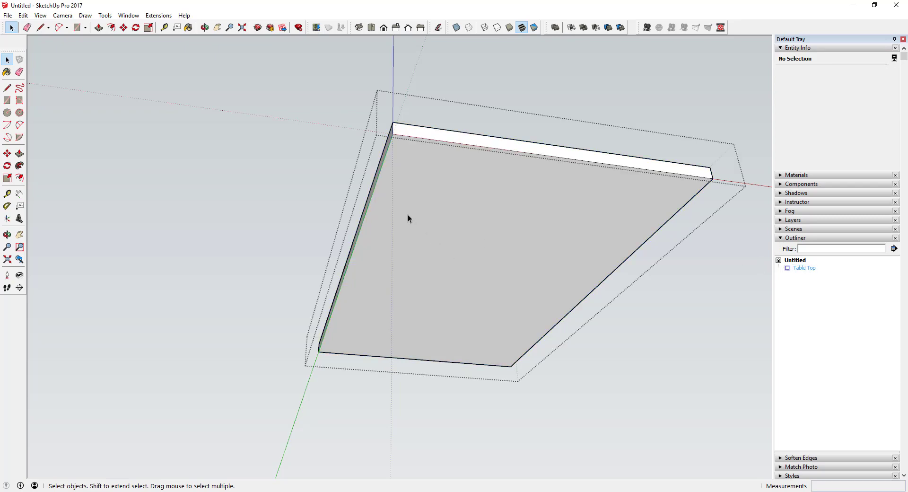
{"action": "key", "text": "f"}
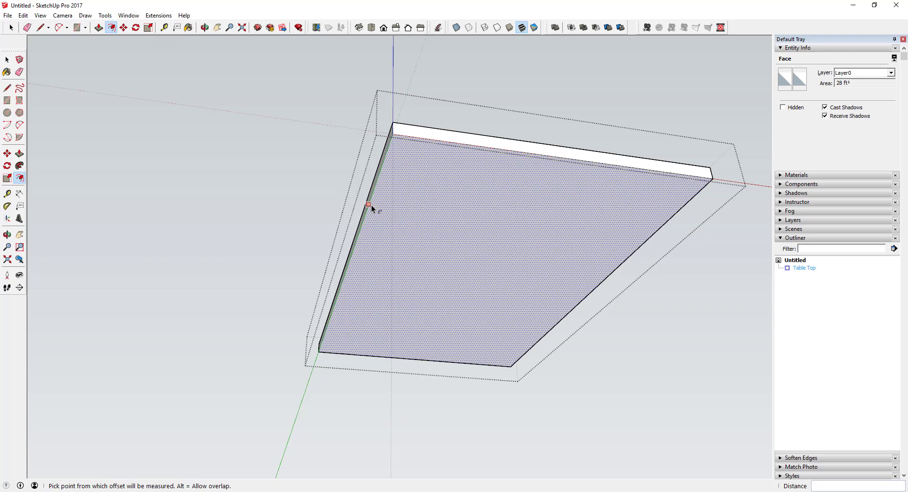
{"action": "left_click", "coordinate": [370, 205]}
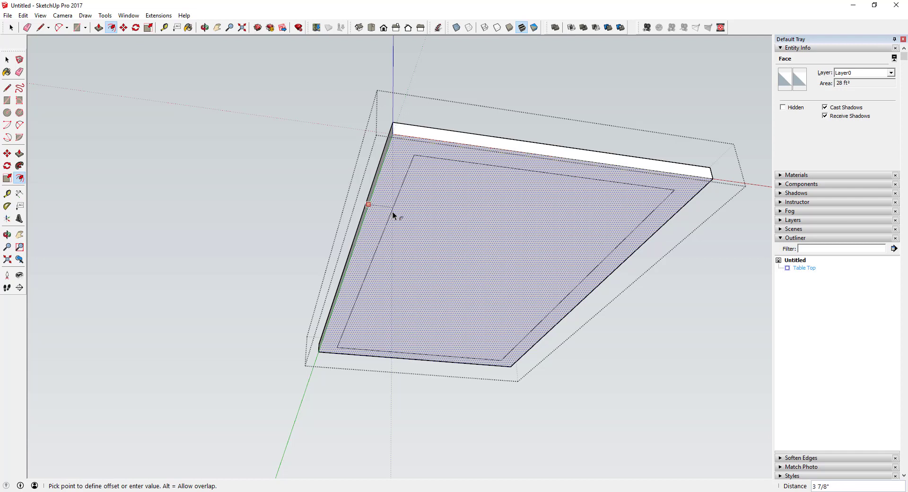
{"action": "left_click", "coordinate": [392, 211]}
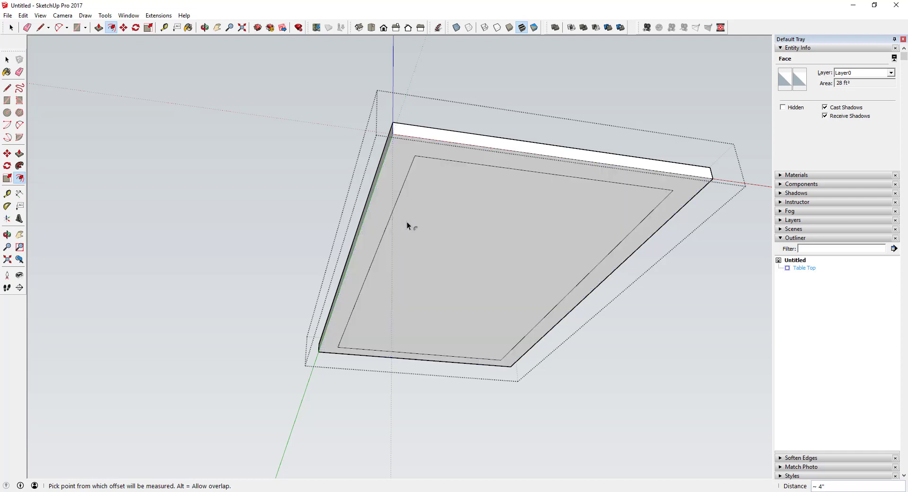
{"action": "key", "text": "space"}
Erase the offset outline on the slab's underside and leave the Table Top group
{"action": "left_click", "coordinate": [662, 313]}
{"action": "middle_click_drag", "start_coordinate": [643, 266], "coordinate": [633, 247]}
{"action": "double_click", "coordinate": [625, 233]}
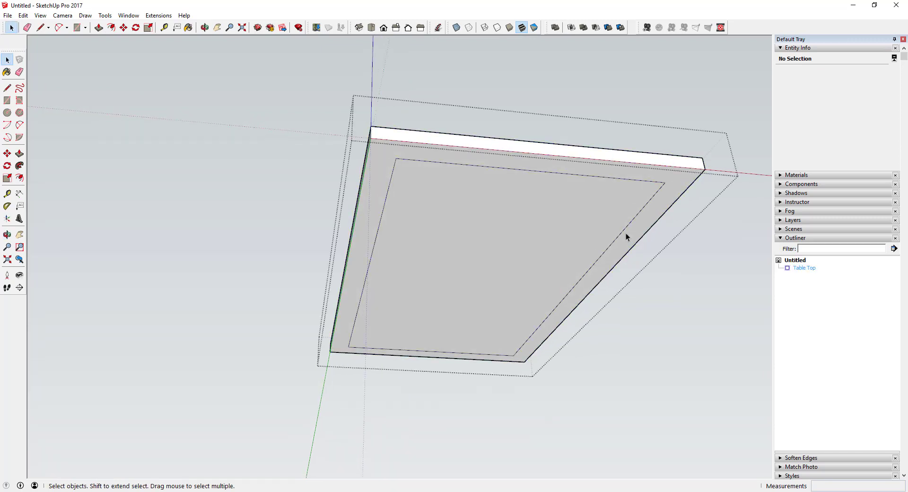
{"action": "key", "text": "e"}
{"action": "mouse_move", "coordinate": [625, 231]}
{"action": "left_mouse_down"}
{"action": "mouse_move", "coordinate": [586, 179]}
{"action": "mouse_move", "coordinate": [416, 156]}
{"action": "mouse_move", "coordinate": [396, 171]}
{"action": "mouse_move", "coordinate": [435, 326]}
{"action": "left_mouse_up"}
{"action": "left_click", "coordinate": [430, 348]}
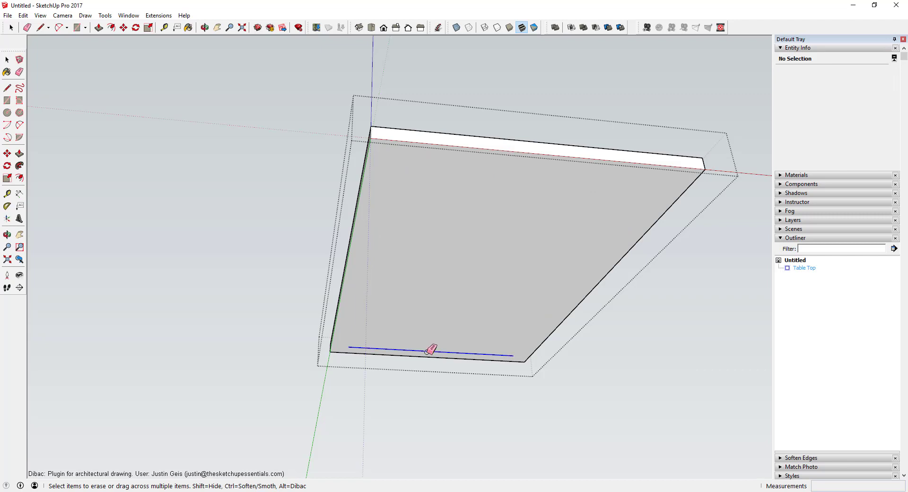
{"action": "key", "text": "space"}
{"action": "left_click", "coordinate": [655, 418]}
Place two guide lines on the tabletop's underside, 4 inches in from the adjacent edges that meet at the origin
{"action": "left_click", "coordinate": [7, 193]}
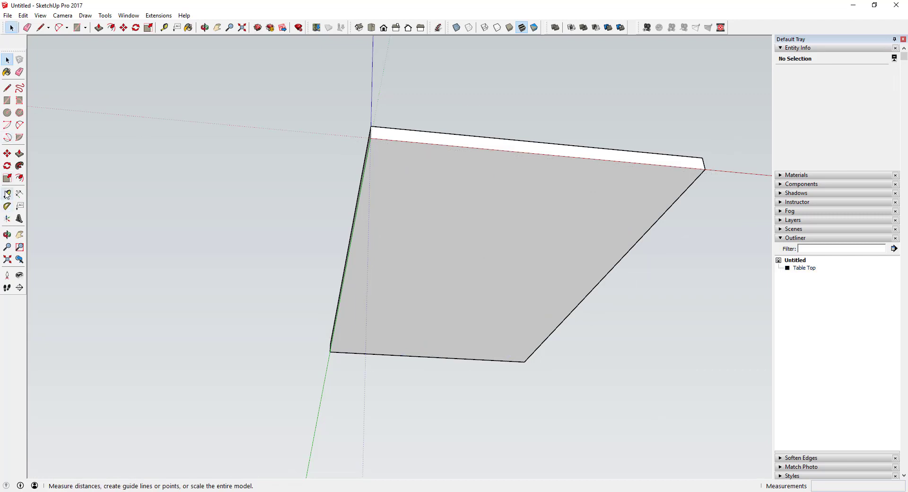
{"action": "left_click", "coordinate": [513, 151]}
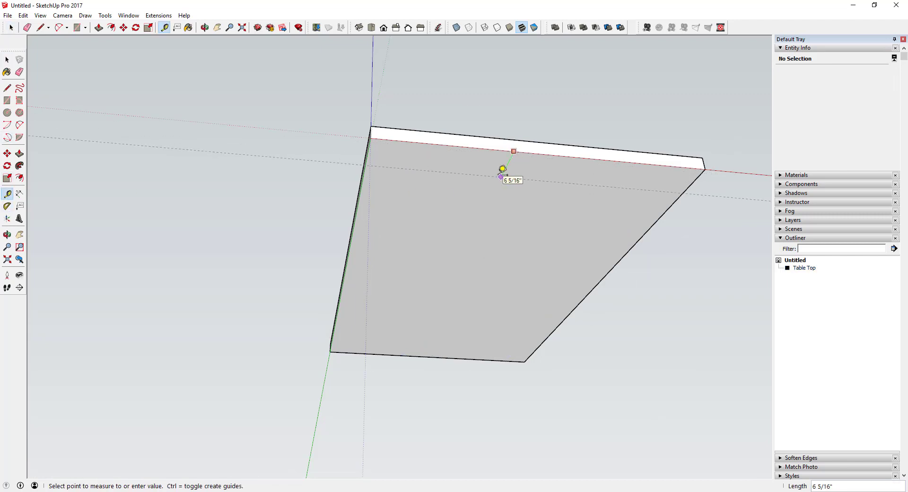
{"action": "key", "text": "Return"}
{"action": "left_click", "coordinate": [363, 175]}
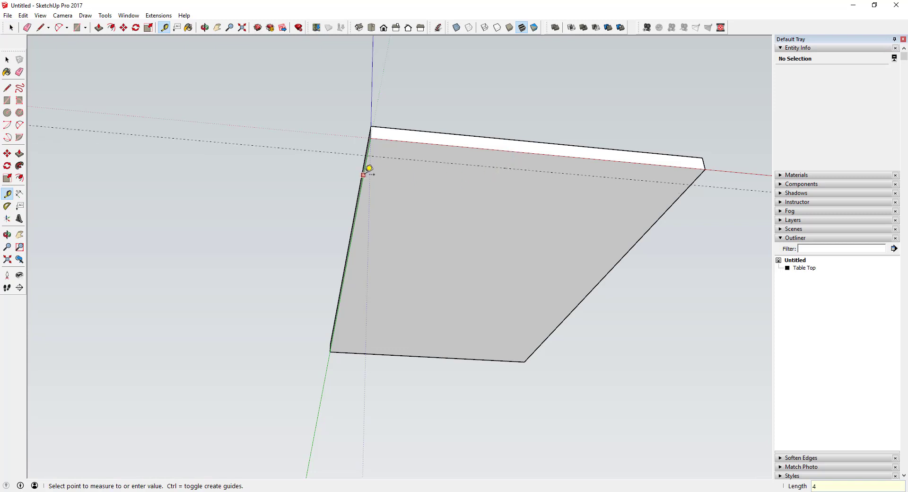
{"action": "type", "text": "3"}
{"action": "key", "text": "Return"}
{"action": "key", "text": "space"}
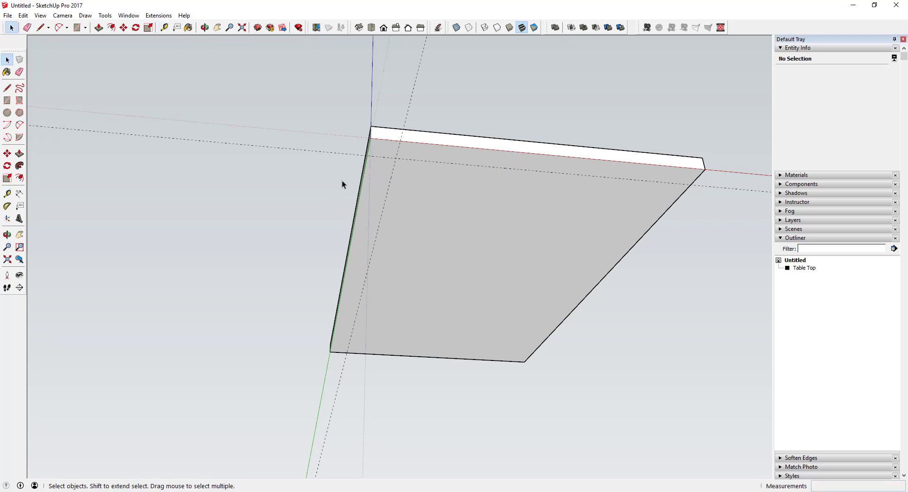
{"action": "key", "text": "r"}
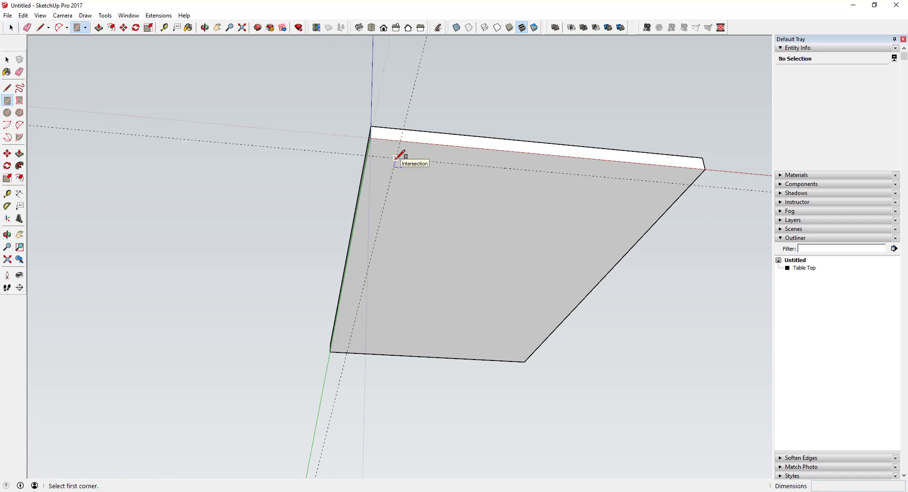
{"action": "left_click", "coordinate": [396, 157]}
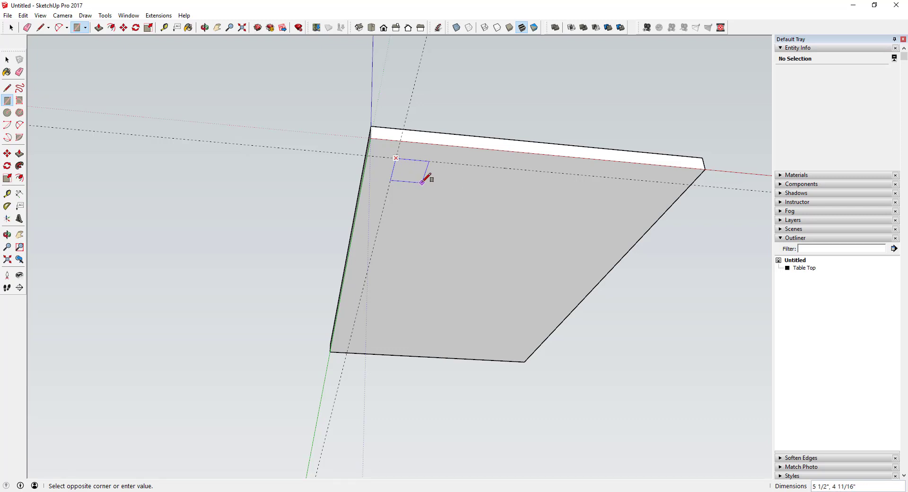
{"action": "key", "text": "space"}
Draw a 4 by 4 inch square on the tabletop's underside, starting at the intersection of the guides
{"action": "key", "text": "r"}
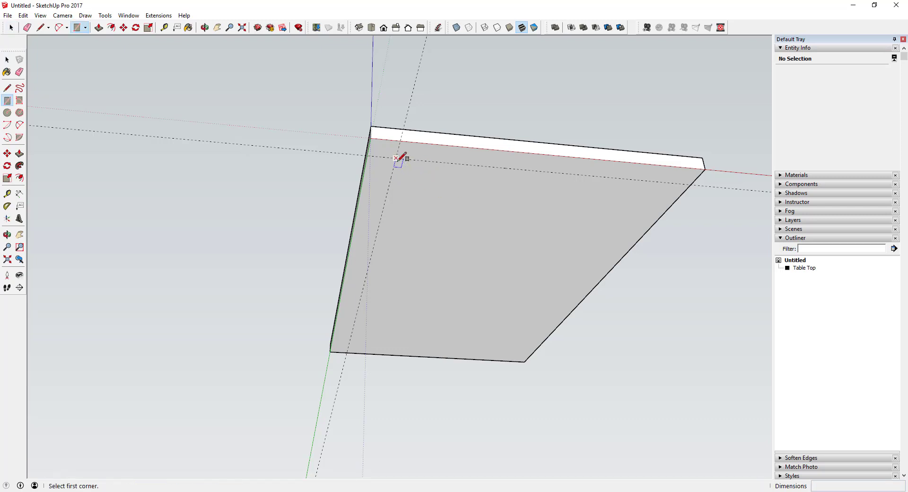
{"action": "left_click", "coordinate": [396, 157]}
{"action": "middle_click_drag", "start_coordinate": [427, 190], "coordinate": [406, 95]}
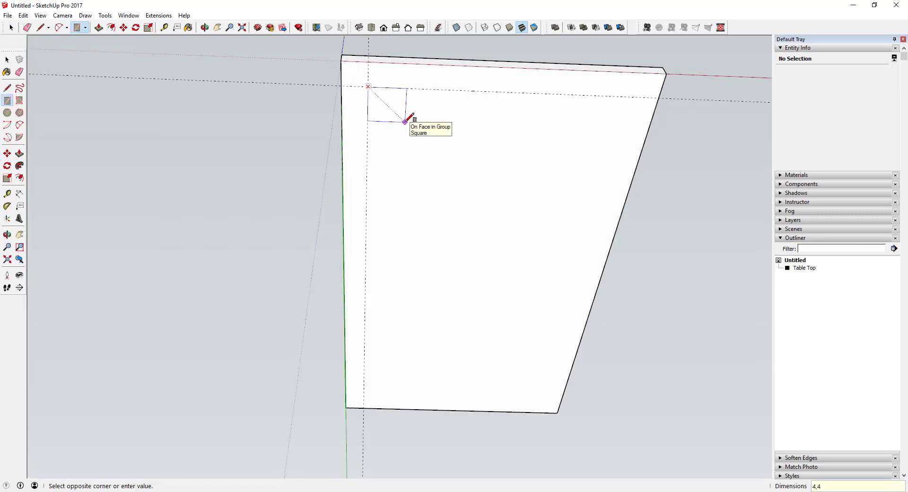
{"action": "type", "text": "4,4"}
{"action": "key", "text": "Return"}
{"action": "key", "text": "space"}
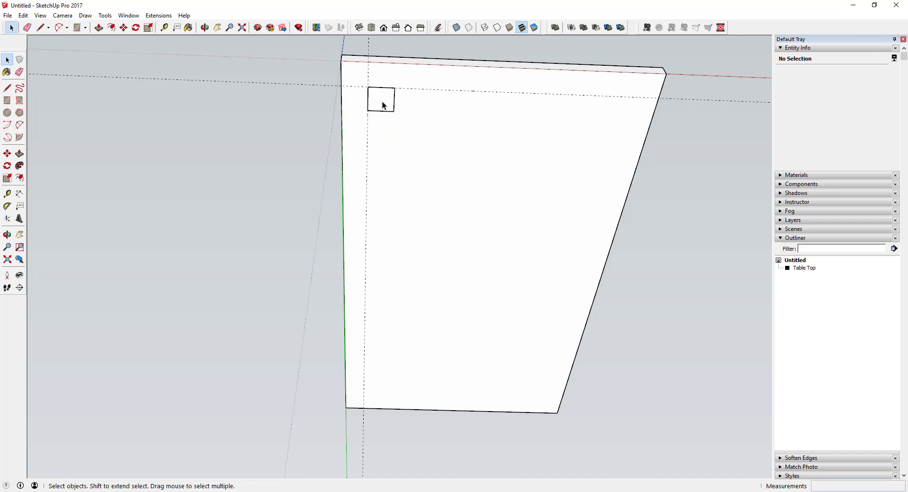
Extrude the square downward 3' 6" from the tabletop with Push/Pull to form a leg
{"action": "key", "text": "p"}
{"action": "left_click_drag", "start_coordinate": [379, 99], "coordinate": [398, 241]}
{"action": "middle_click_drag", "start_coordinate": [398, 241], "coordinate": [302, 318]}
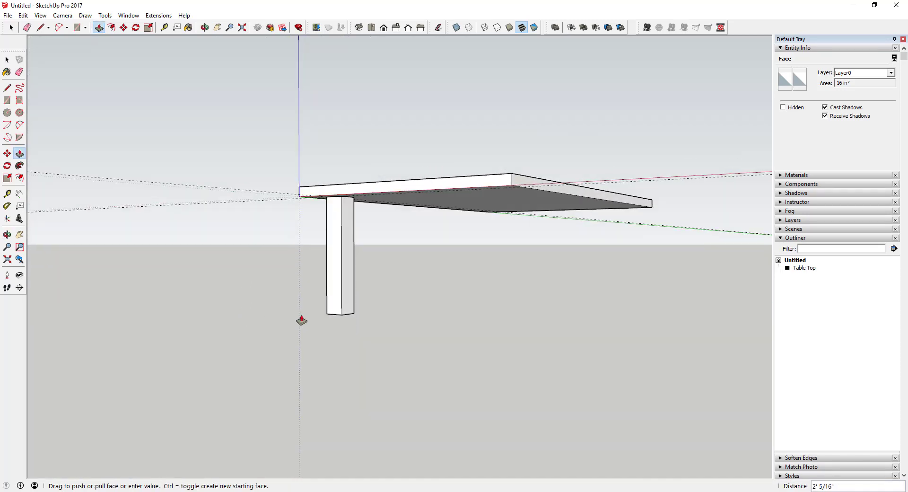
{"action": "left_click_drag", "start_coordinate": [346, 350], "coordinate": [346, 352]}
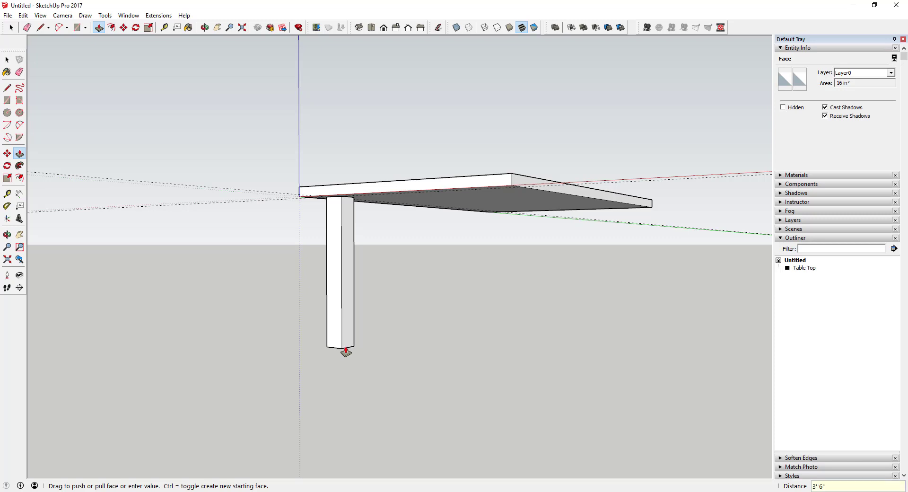
{"action": "left_click_drag", "start_coordinate": [345, 350], "coordinate": [346, 402]}
{"action": "key", "text": "space"}
Select all of the leg's geometry and make it a component named Table Leg
{"action": "middle_click_drag", "start_coordinate": [365, 335], "coordinate": [390, 273]}
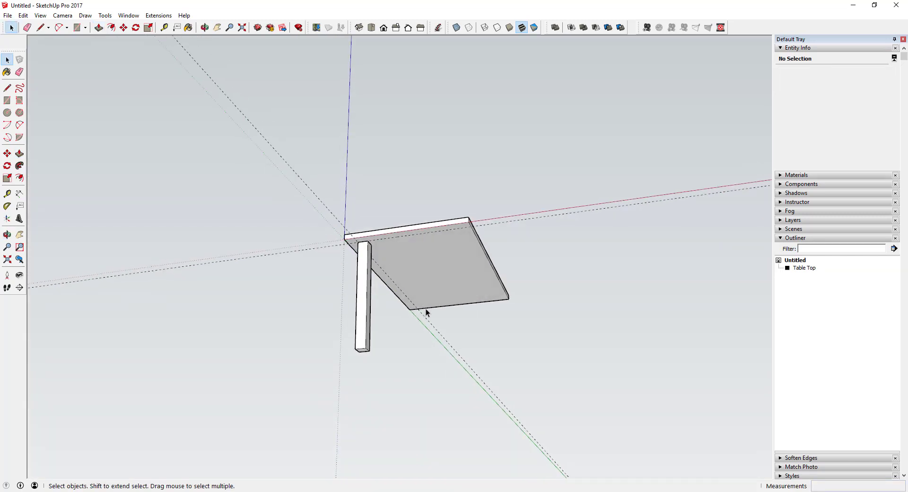
{"action": "triple_click", "coordinate": [360, 307]}
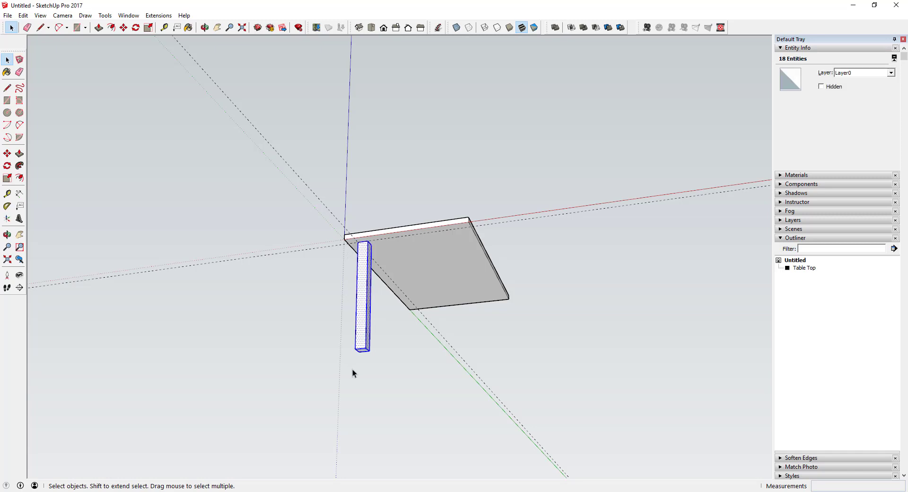
{"action": "right_click", "coordinate": [361, 320]}
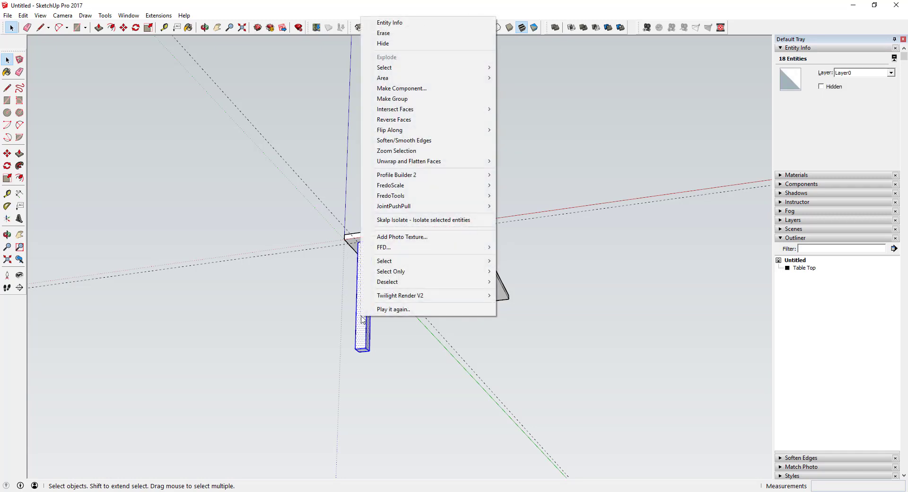
{"action": "left_click", "coordinate": [426, 89]}
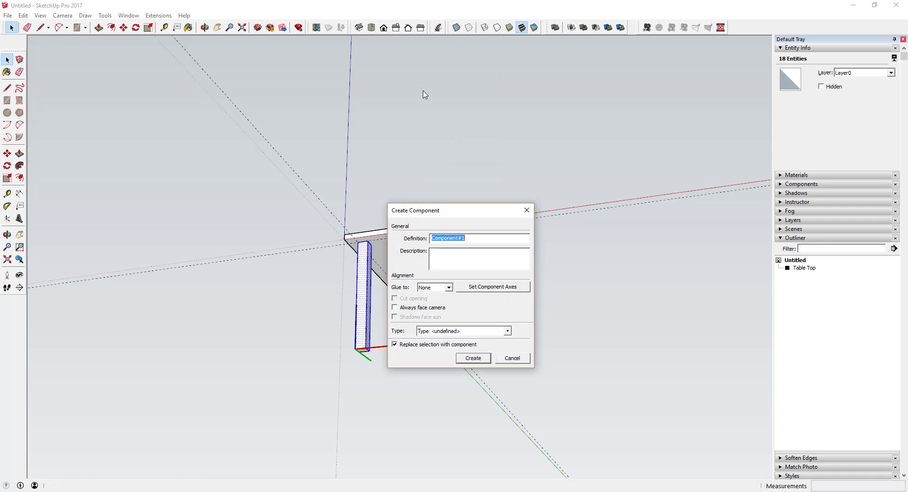
{"action": "type", "text": "Table Leg"}
{"action": "left_click", "coordinate": [472, 358]}
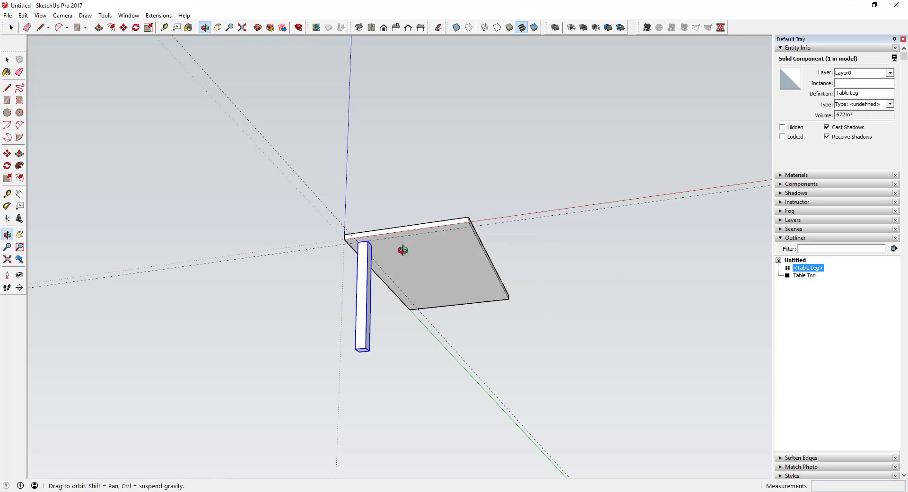
Copy the Table Leg component about 2 feet along the red axis and delete the copy
{"action": "key", "text": "m"}
{"action": "key", "text": "ctrl"}
{"action": "left_click", "coordinate": [367, 241]}
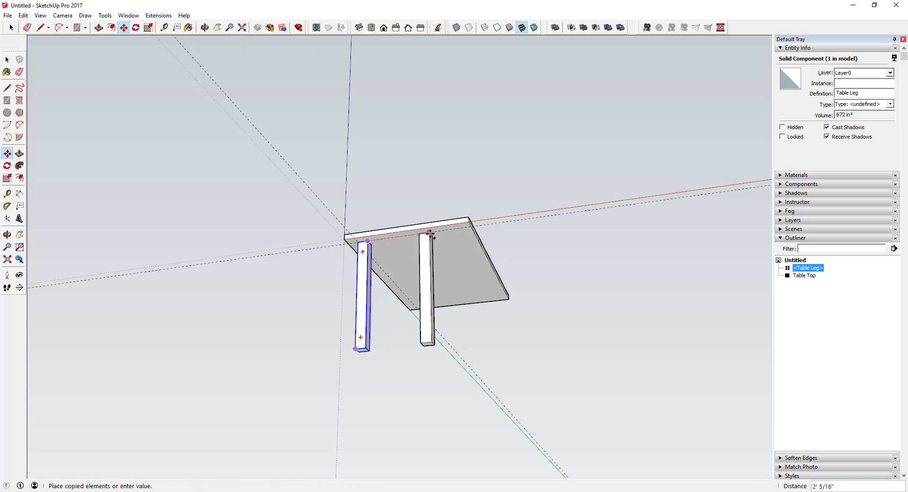
{"action": "left_click", "coordinate": [420, 233]}
{"action": "key", "text": "space"}
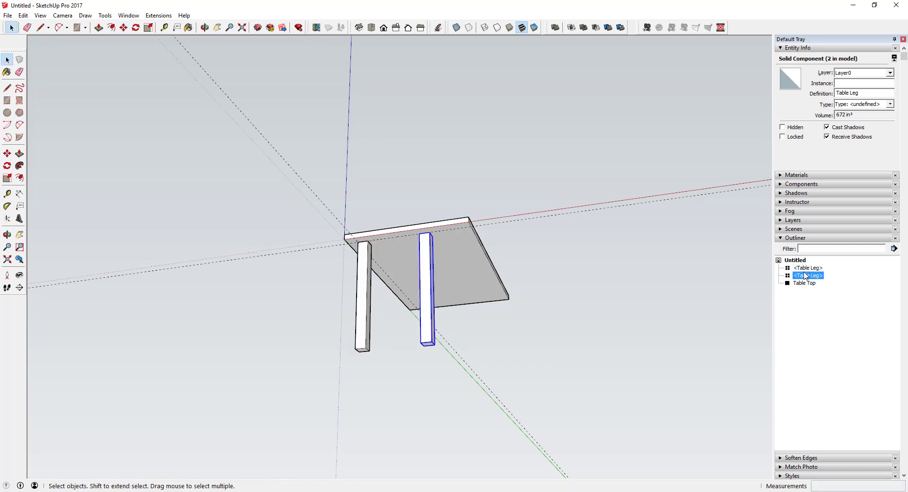
{"action": "key", "text": "Delete"}
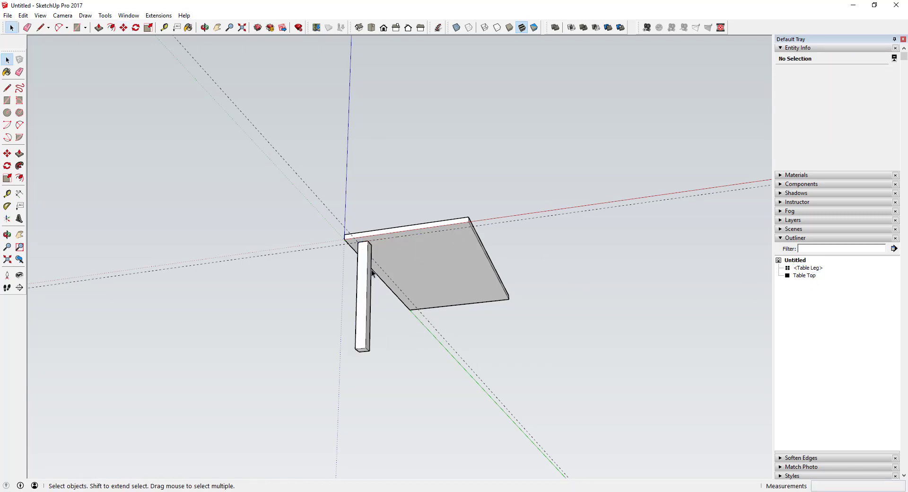
Add guides on the tabletop's underside, one 4 inches inside the side edge opposite the leg and one inside the remaining far edge
{"action": "left_click", "coordinate": [8, 194]}
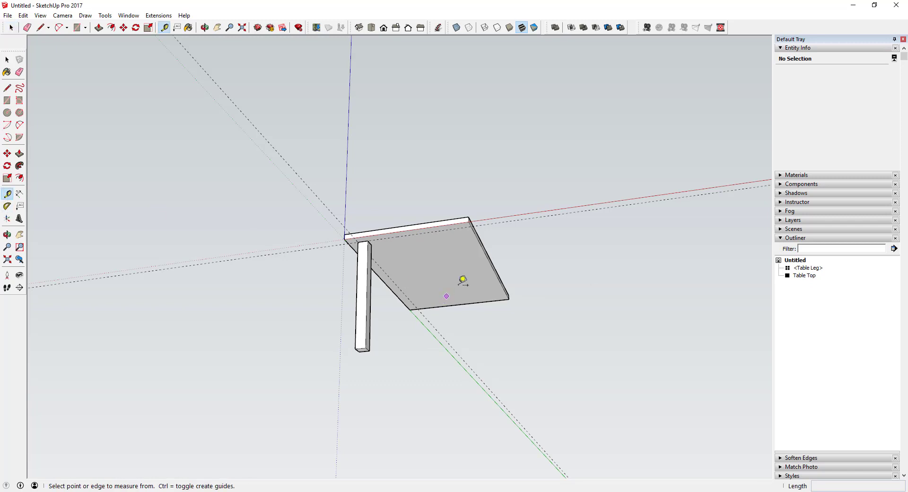
{"action": "left_click", "coordinate": [487, 261]}
{"action": "type", "text": "4"}
{"action": "key", "text": "Return"}
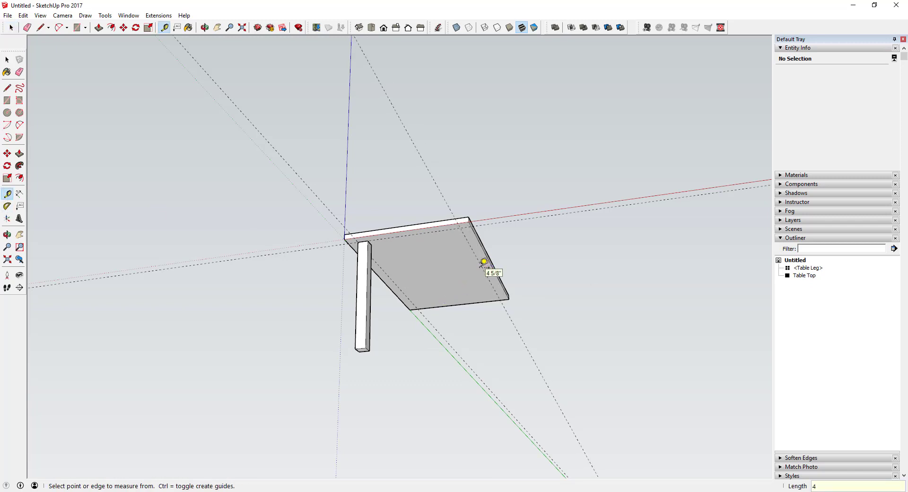
{"action": "left_click", "coordinate": [481, 296]}
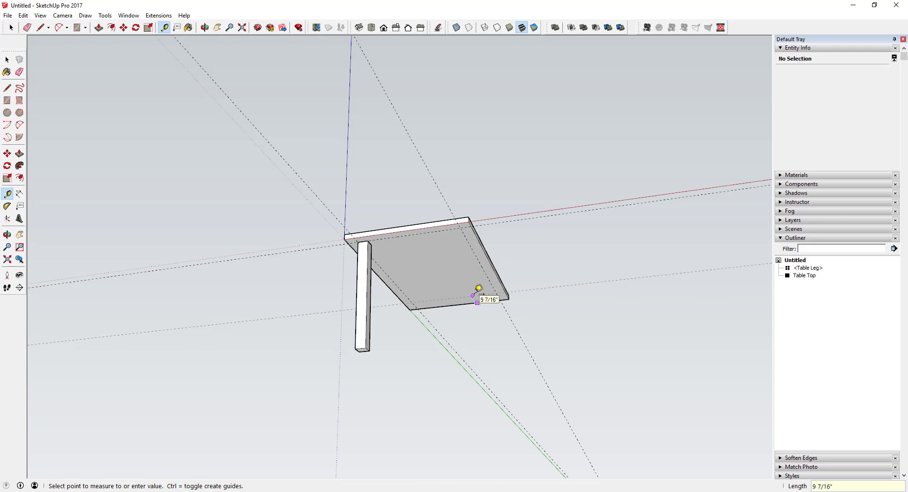
{"action": "key", "text": "Escape"}
{"action": "key", "text": "space"}
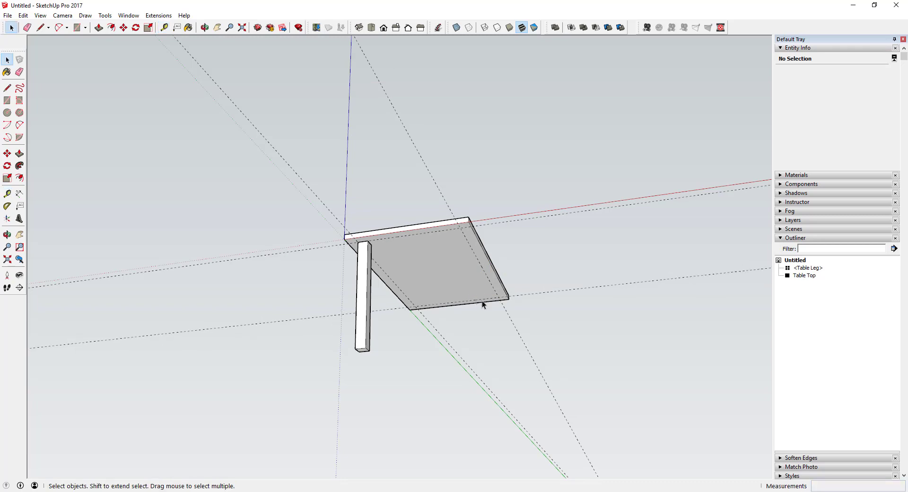
Copy the Table Leg component along the red axis to the guide intersection at the adjacent tabletop corner
{"action": "middle_click_drag", "start_coordinate": [481, 300], "coordinate": [372, 280]}
{"action": "left_click", "coordinate": [364, 284]}
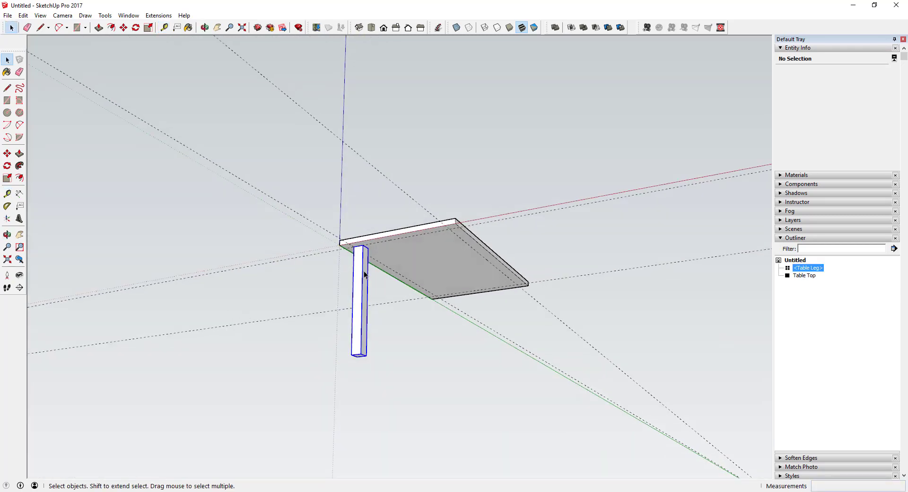
{"action": "key", "text": "m"}
{"action": "left_click", "coordinate": [363, 237]}
{"action": "key", "text": "ctrl"}
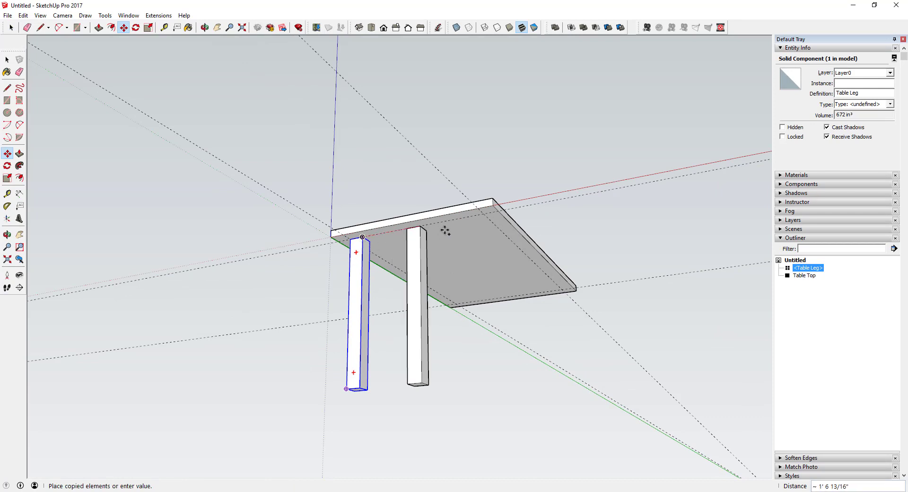
{"action": "left_click", "coordinate": [482, 216]}
{"action": "key", "text": "space"}
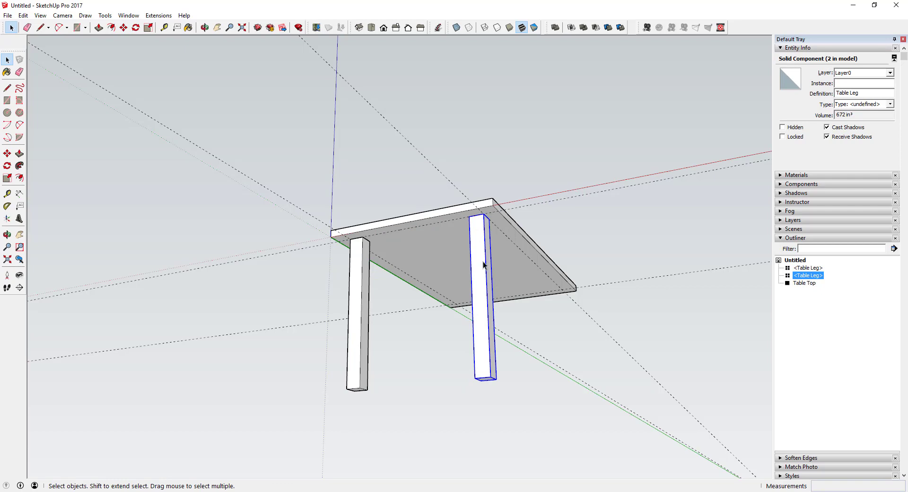
Edit the original Table Leg component and scale down its bottom face toward one corner to taper the leg
{"action": "middle_click_drag", "start_coordinate": [483, 264], "coordinate": [475, 230]}
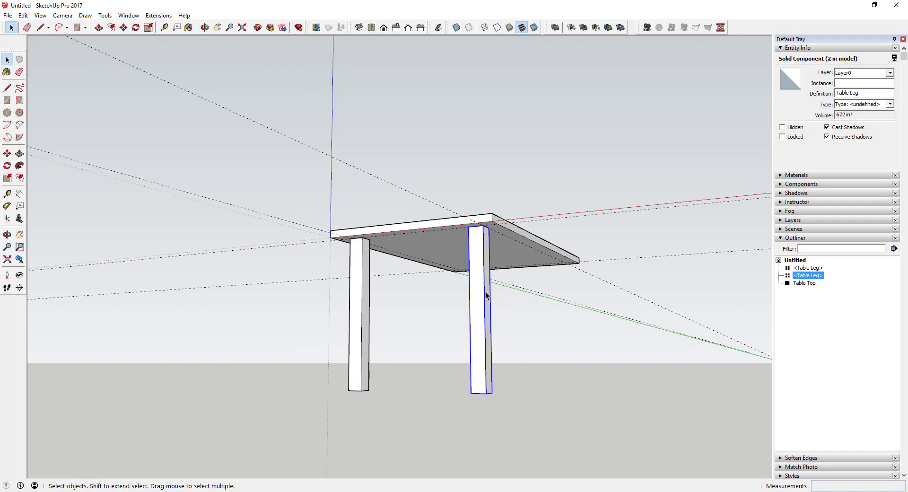
{"action": "middle_click_drag", "start_coordinate": [472, 274], "coordinate": [351, 308]}
{"action": "scroll", "coordinate": [379, 352], "scroll_direction": "up", "scroll_amount": 4}
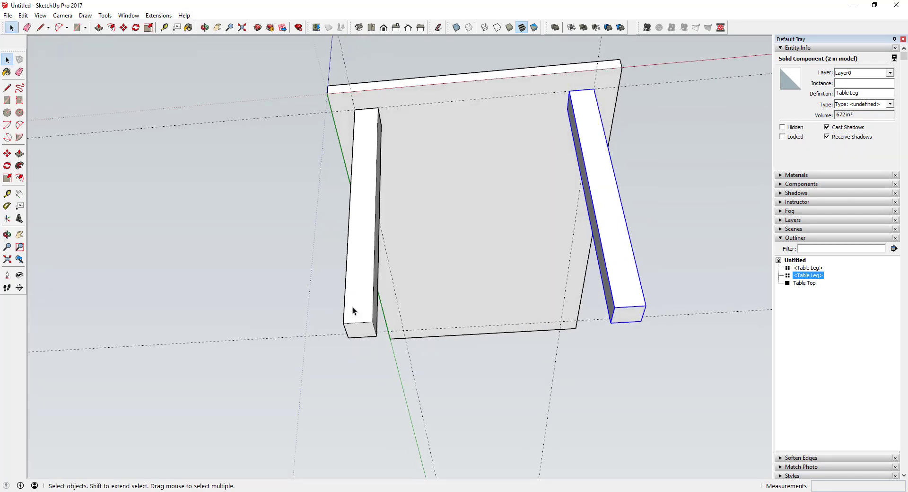
{"action": "double_click", "coordinate": [353, 310]}
{"action": "double_click", "coordinate": [360, 330]}
{"action": "key", "text": "s"}
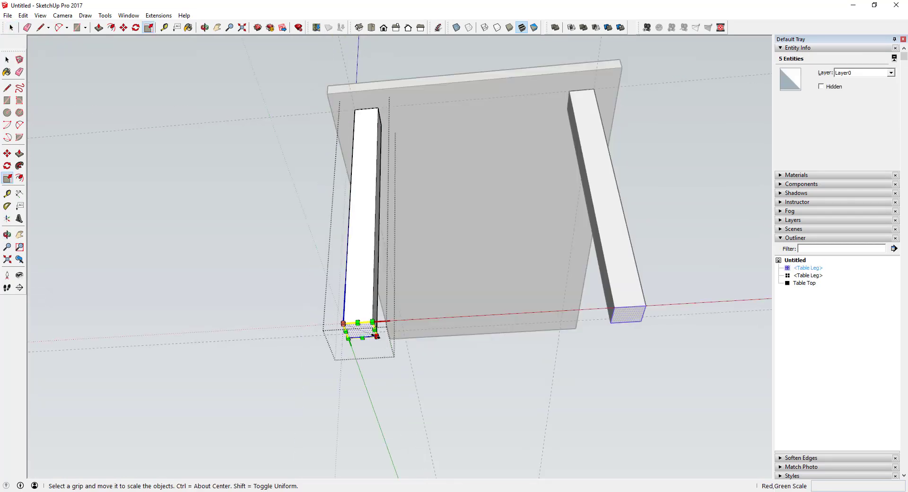
{"action": "left_click_drag", "start_coordinate": [376, 337], "coordinate": [350, 325]}
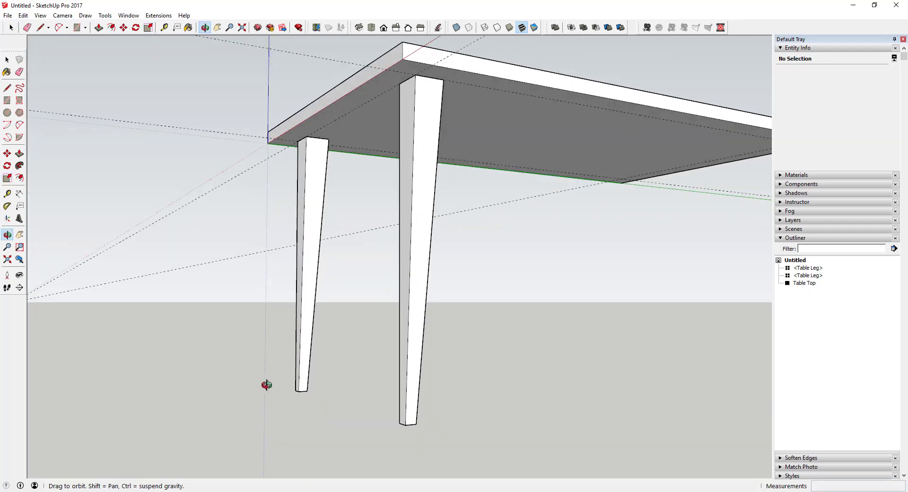
Examine the direction of the taper on both Table Leg instances from the front and from below
{"action": "left_click_drag", "start_coordinate": [266, 383], "coordinate": [292, 195]}
{"action": "key", "text": "space"}
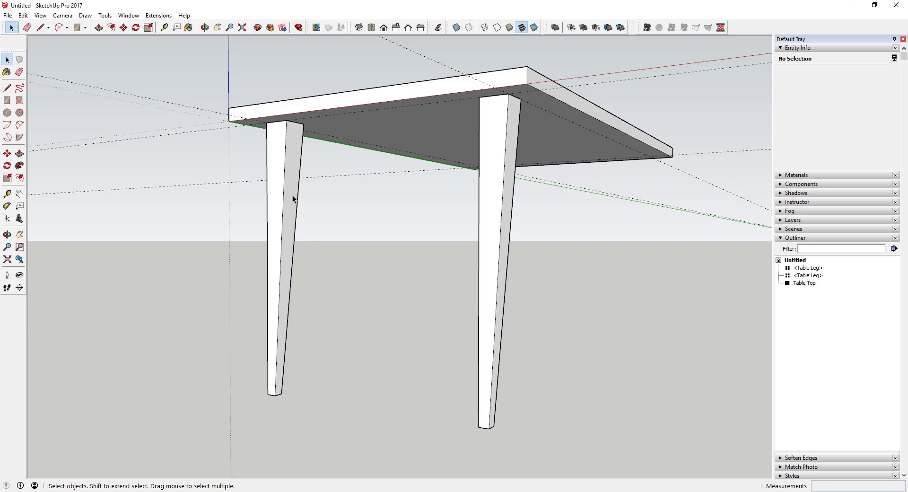
{"action": "left_click", "coordinate": [273, 173]}
{"action": "left_click", "coordinate": [506, 207], "text": "shift"}
{"action": "middle_click_drag", "start_coordinate": [506, 207], "coordinate": [577, 247]}
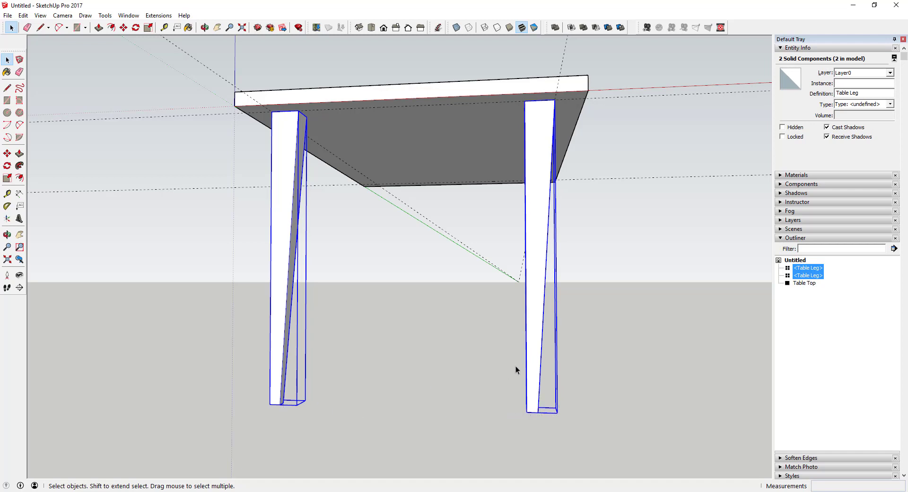
{"action": "middle_click_drag", "start_coordinate": [547, 362], "coordinate": [517, 126]}
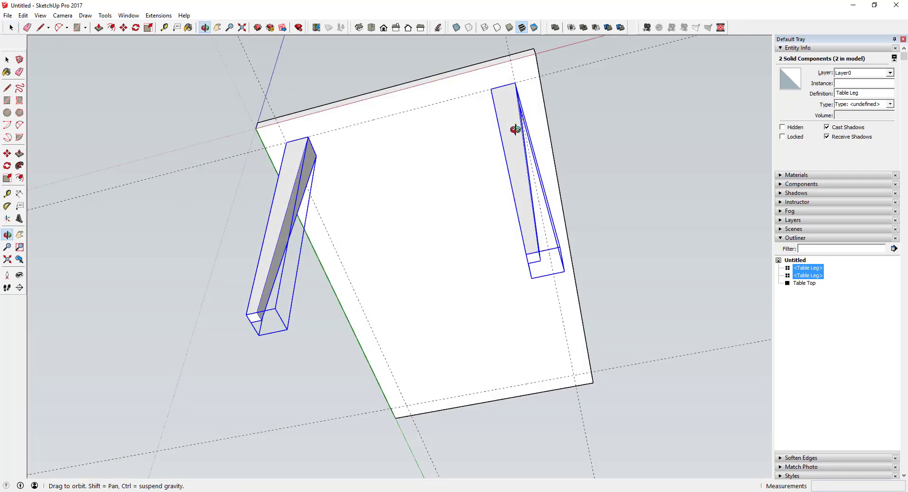
{"action": "key", "text": "q"}
{"action": "key", "text": "space"}
{"action": "left_click", "coordinate": [543, 262]}
{"action": "middle_click_drag", "start_coordinate": [543, 261], "coordinate": [490, 364]}
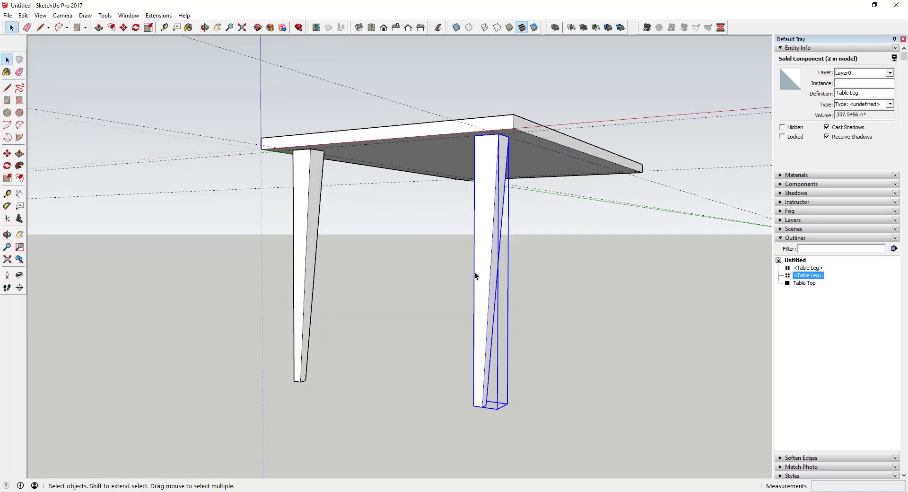
Try to mirror the second Table Leg with Flip Along and Scale, and undo the taper of the leg component
{"action": "right_click", "coordinate": [486, 198]}
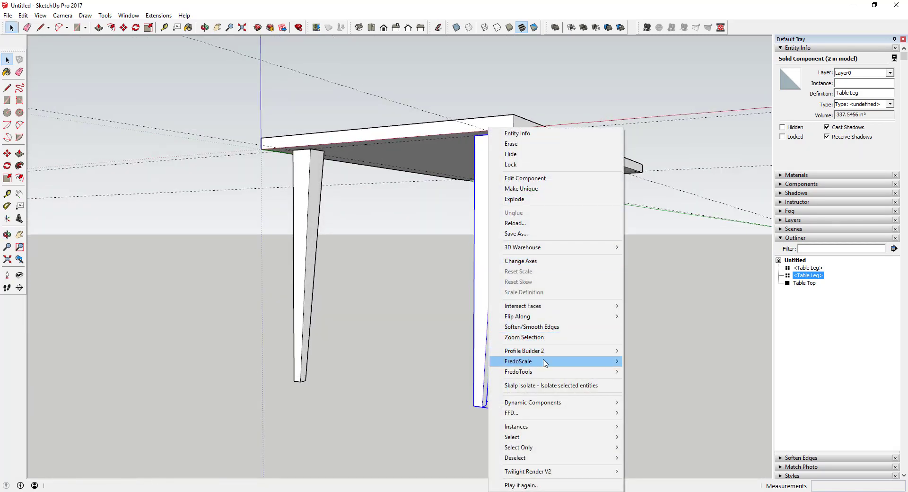
{"action": "mouse_move", "coordinate": [553, 325]}
{"action": "left_click", "coordinate": [670, 317]}
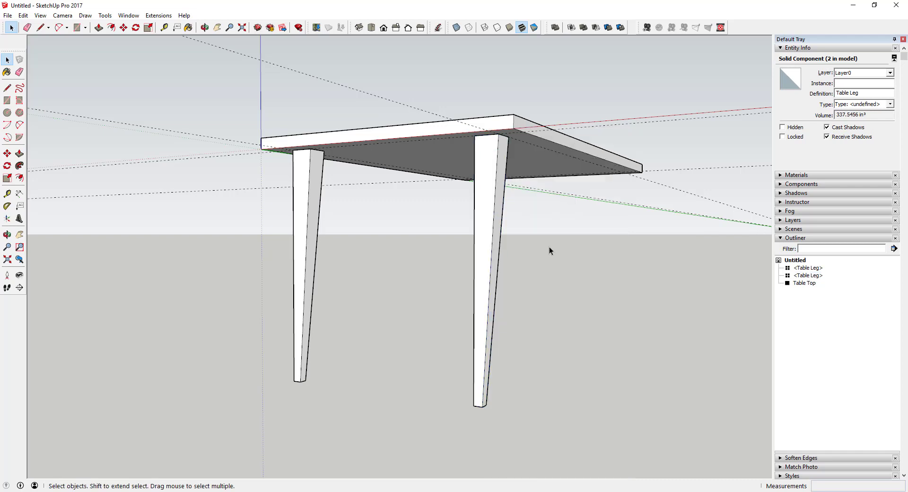
{"action": "left_click", "coordinate": [549, 249]}
{"action": "left_click", "coordinate": [485, 209]}
{"action": "key", "text": "s"}
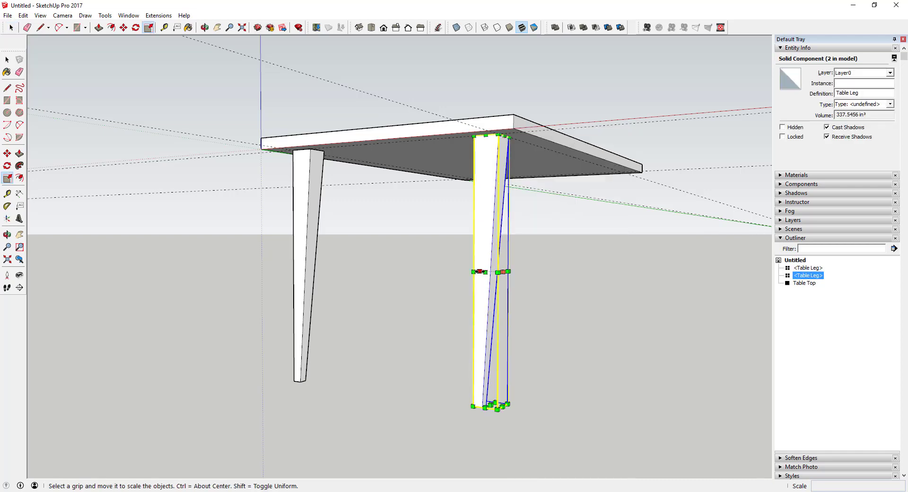
{"action": "key", "text": "space"}
{"action": "key", "text": "ctrl+z"}
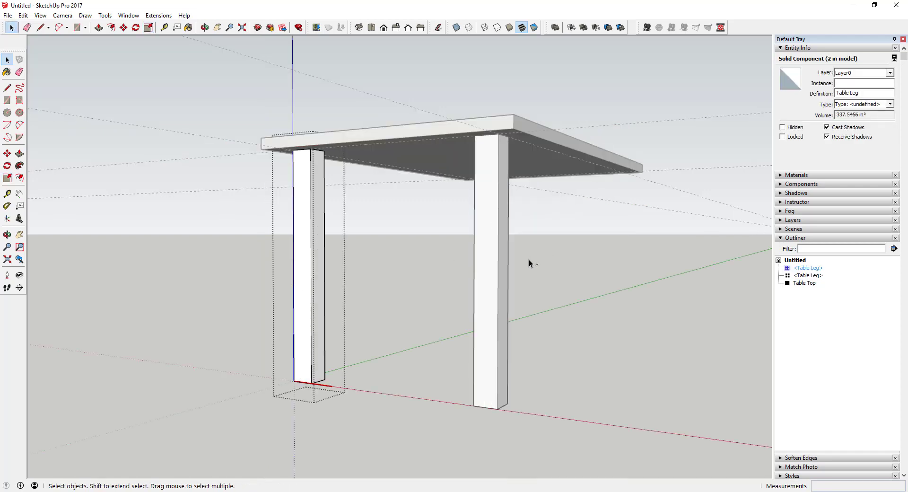
Select both straight Table Legs and copy them along the green axis to the guides near the tabletop's far edge
{"action": "middle_click_drag", "start_coordinate": [568, 283], "coordinate": [470, 228]}
{"action": "left_click", "coordinate": [470, 229]}
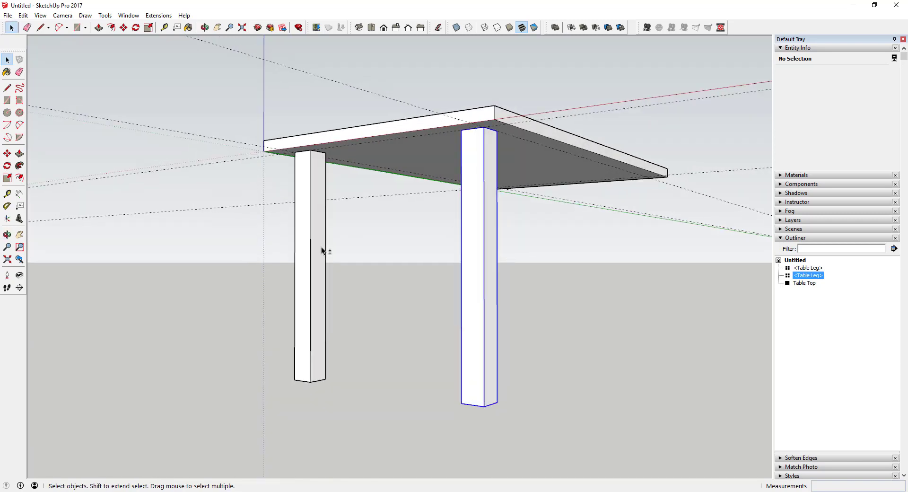
{"action": "left_click", "coordinate": [322, 251], "text": "shift"}
{"action": "middle_click_drag", "start_coordinate": [443, 286], "coordinate": [373, 276]}
{"action": "key", "text": "m"}
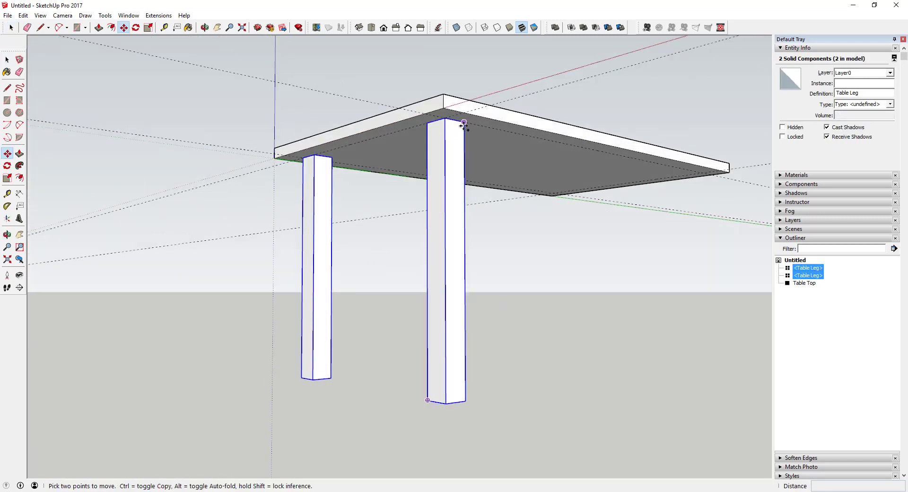
{"action": "key", "text": "ctrl"}
{"action": "left_click", "coordinate": [464, 124]}
{"action": "left_click", "coordinate": [700, 173]}
{"action": "key", "text": "space"}
Edit one of the four Table Leg instances and scale its bottom face toward one corner to taper the legs
{"action": "middle_click_drag", "start_coordinate": [518, 255], "coordinate": [597, 382]}
{"action": "double_click", "coordinate": [494, 341]}
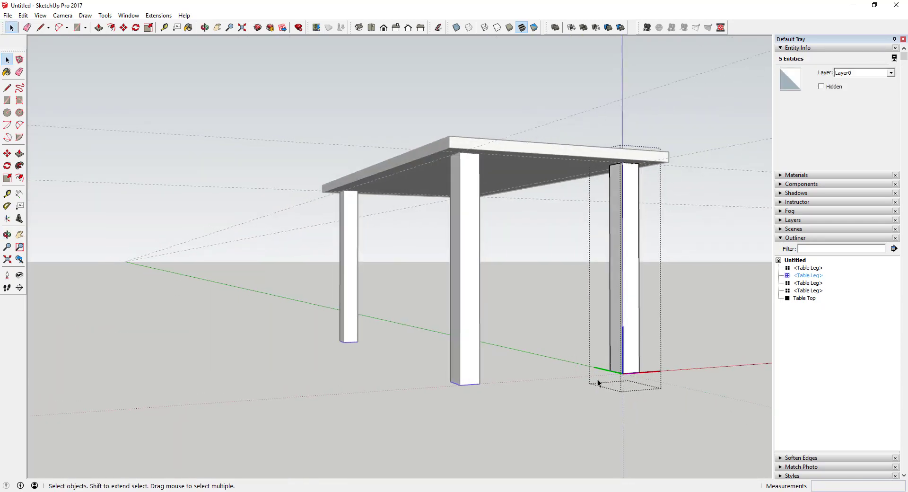
{"action": "middle_click_drag", "start_coordinate": [640, 308], "coordinate": [563, 366]}
{"action": "key", "text": "s"}
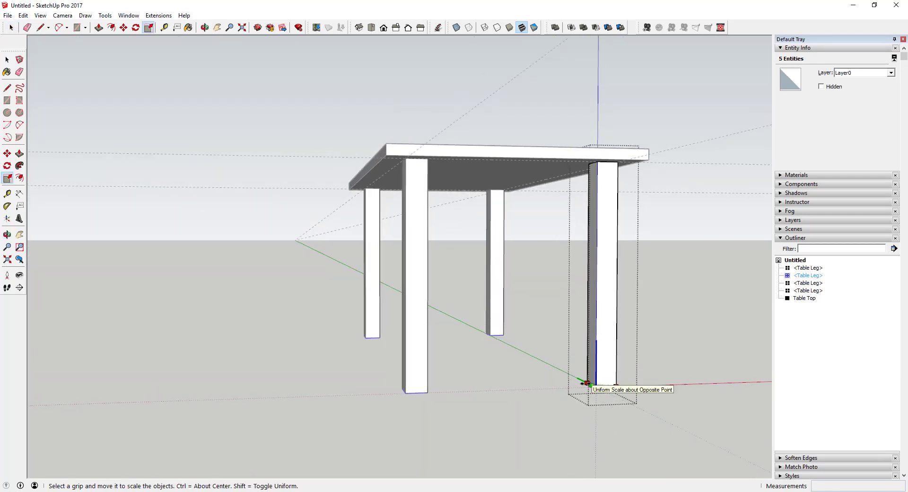
{"action": "left_click_drag", "start_coordinate": [588, 386], "coordinate": [601, 385]}
{"action": "middle_click_drag", "start_coordinate": [466, 304], "coordinate": [428, 279]}
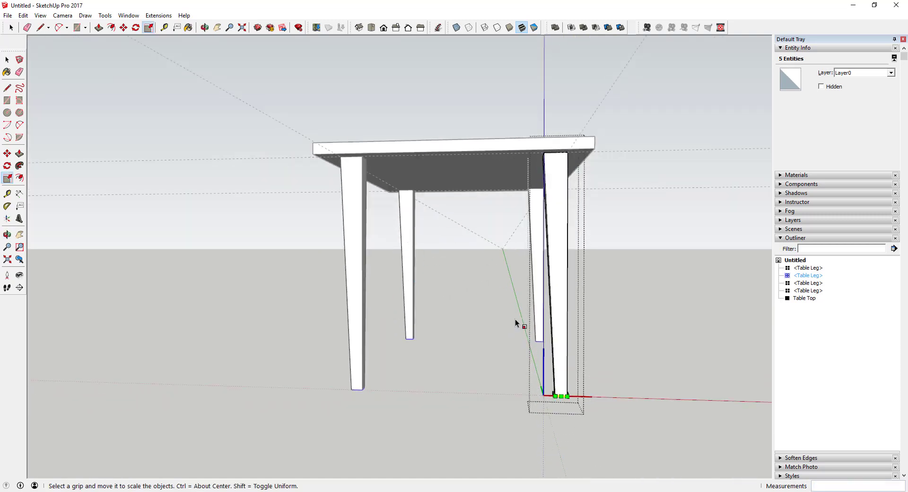
Undo the taper and all the leg copies back to the single original Table Leg
{"action": "key", "text": "ctrl+z"}
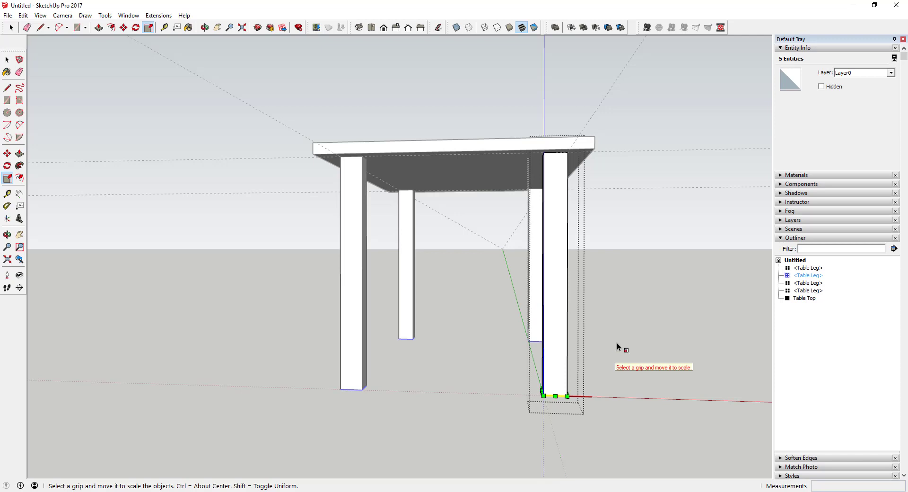
{"action": "key", "text": "ctrl+z"}
{"action": "key", "text": "ctrl+z"}
{"action": "key", "text": "ctrl+z"}
{"action": "key", "text": "ctrl+z"}
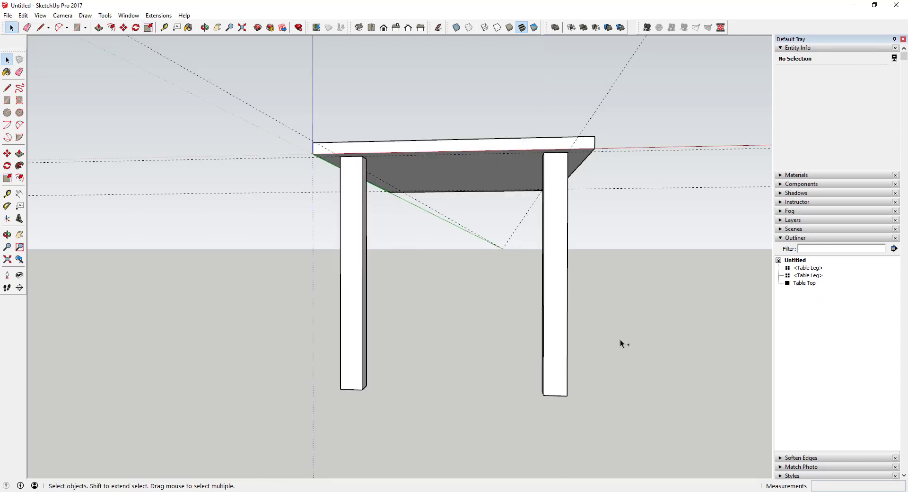
{"action": "middle_click_drag", "start_coordinate": [620, 339], "coordinate": [534, 336]}
{"action": "key", "text": "ctrl+z"}
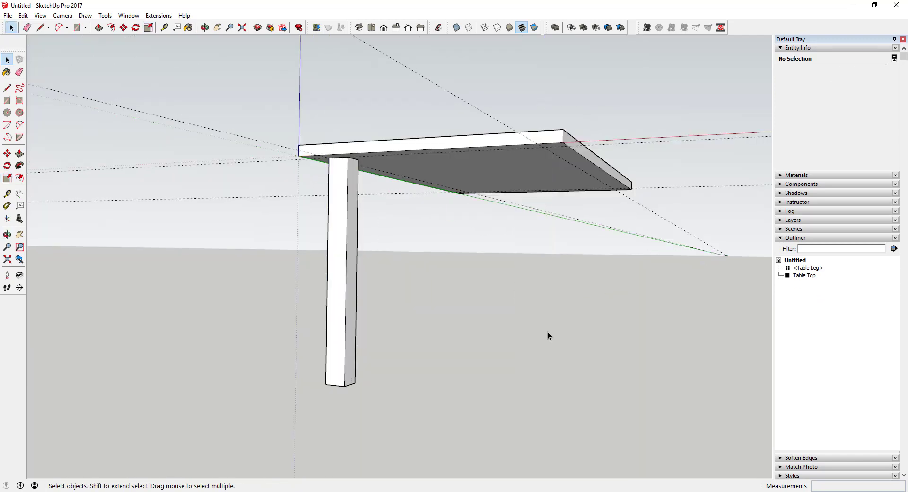
Copy the Table Leg by its upper corner along the red axis to the guide intersection near the adjacent tabletop corner
{"action": "left_click", "coordinate": [342, 212]}
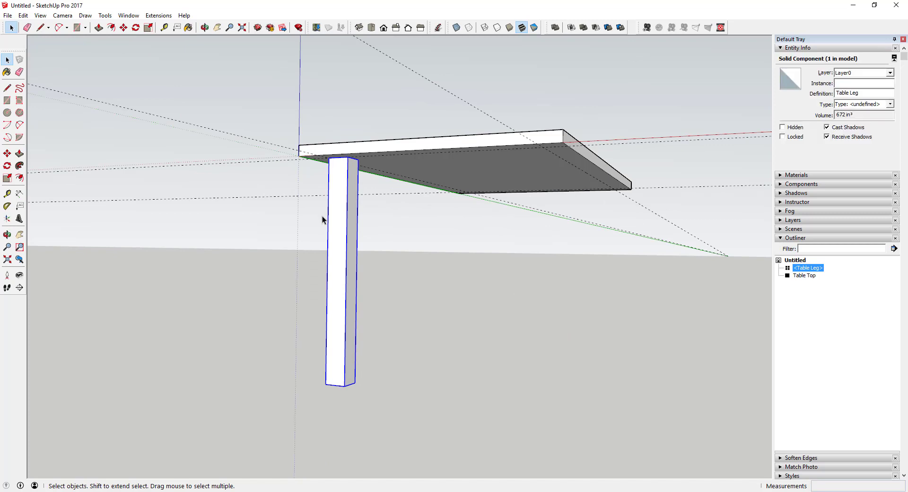
{"action": "middle_click_drag", "start_coordinate": [360, 203], "coordinate": [372, 121]}
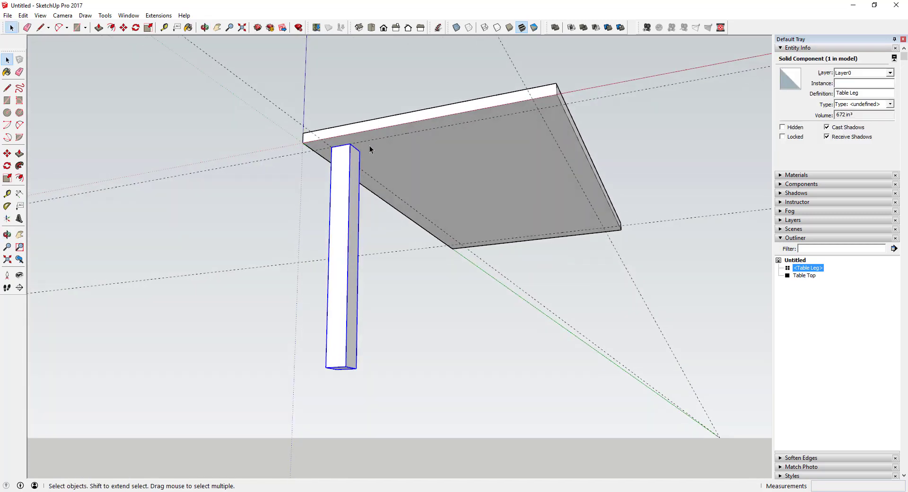
{"action": "key", "text": "m"}
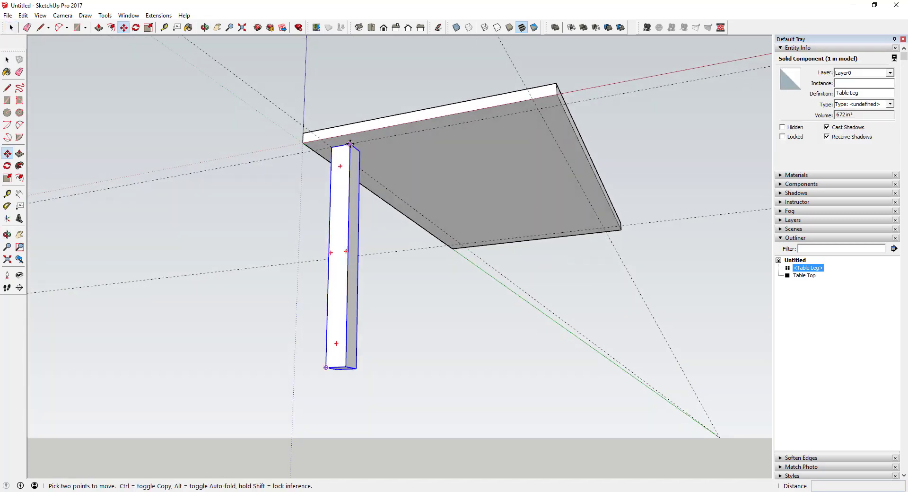
{"action": "left_click", "coordinate": [350, 143]}
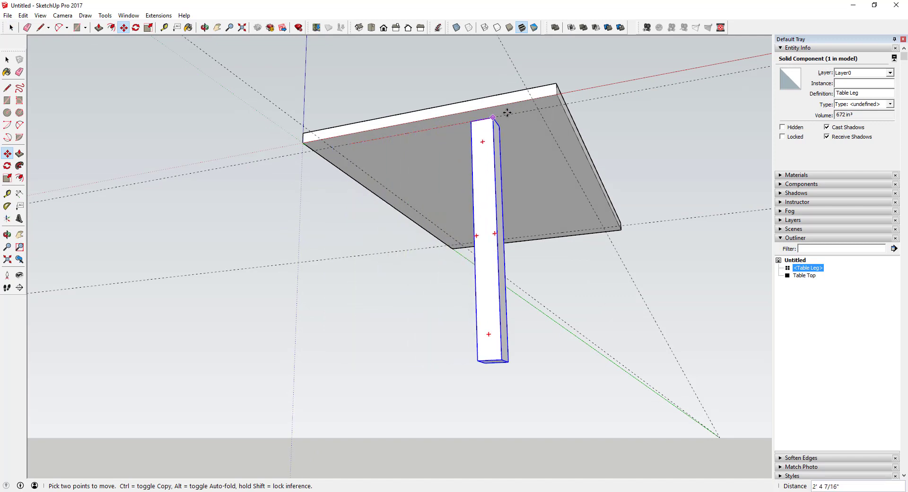
{"action": "key", "text": "ctrl"}
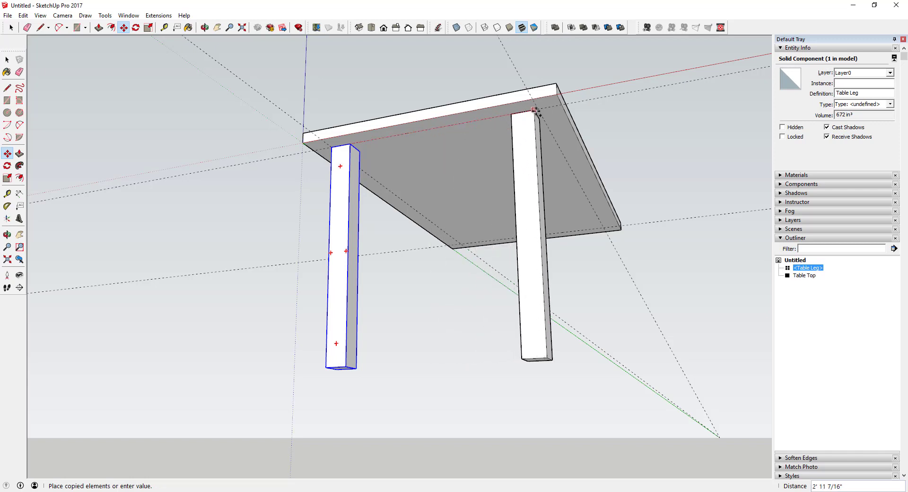
{"action": "left_click", "coordinate": [538, 110]}
{"action": "key", "text": "space"}
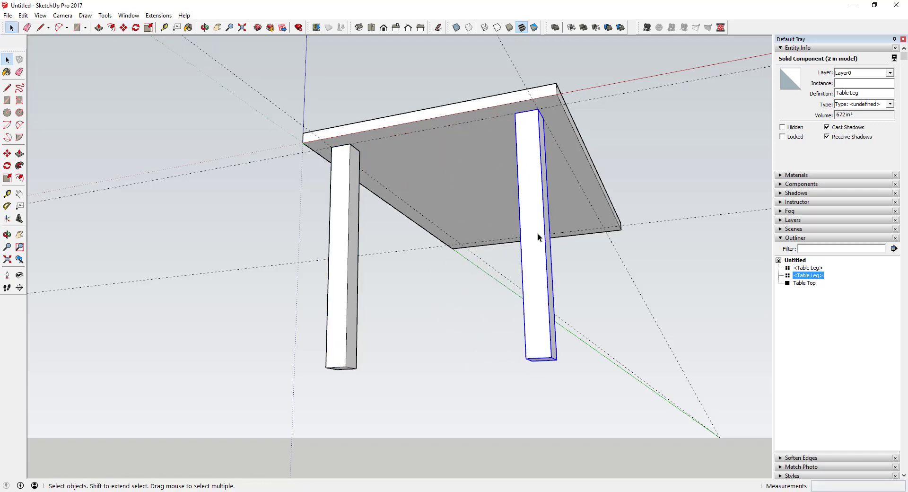
Select both Table Legs and copy them 6' along the green axis to the guide intersections near the tabletop's far edge
{"action": "left_click", "coordinate": [344, 233], "text": "shift"}
{"action": "middle_click_drag", "start_coordinate": [543, 257], "coordinate": [478, 309]}
{"action": "left_click", "coordinate": [477, 305]}
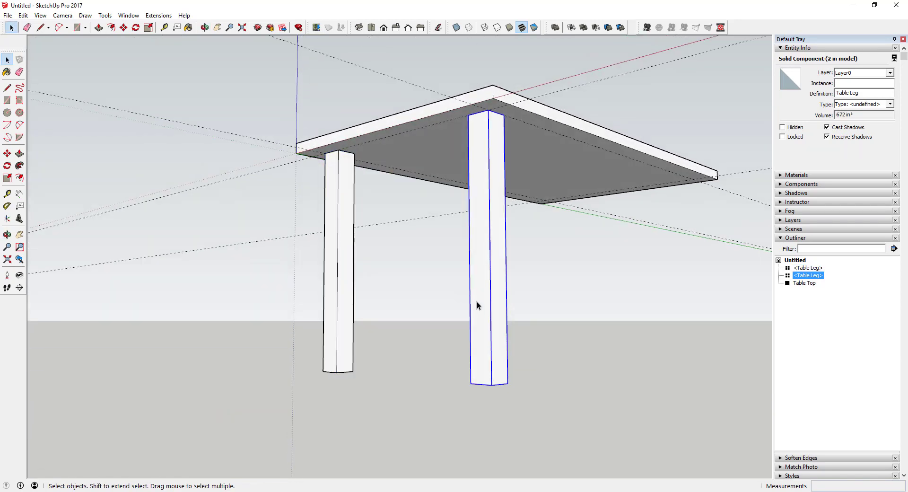
{"action": "left_click", "coordinate": [335, 271], "text": "shift"}
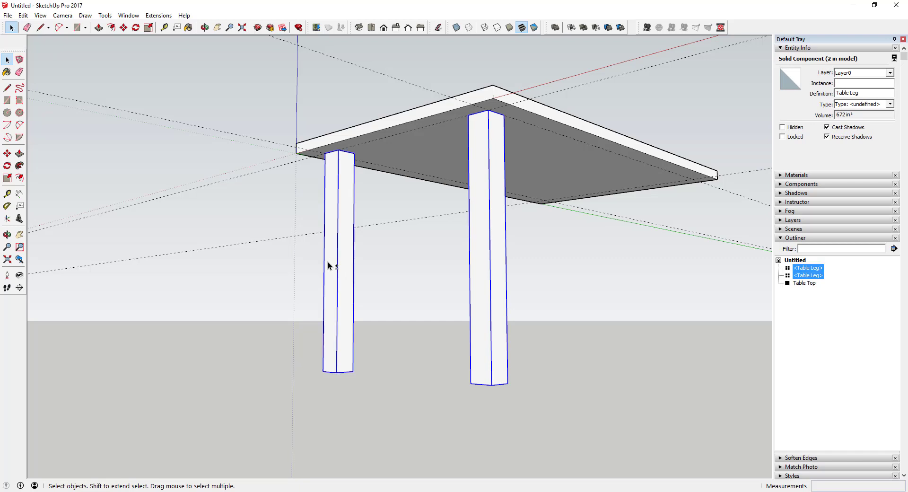
{"action": "middle_click_drag", "start_coordinate": [406, 269], "coordinate": [320, 263]}
{"action": "key", "text": "m"}
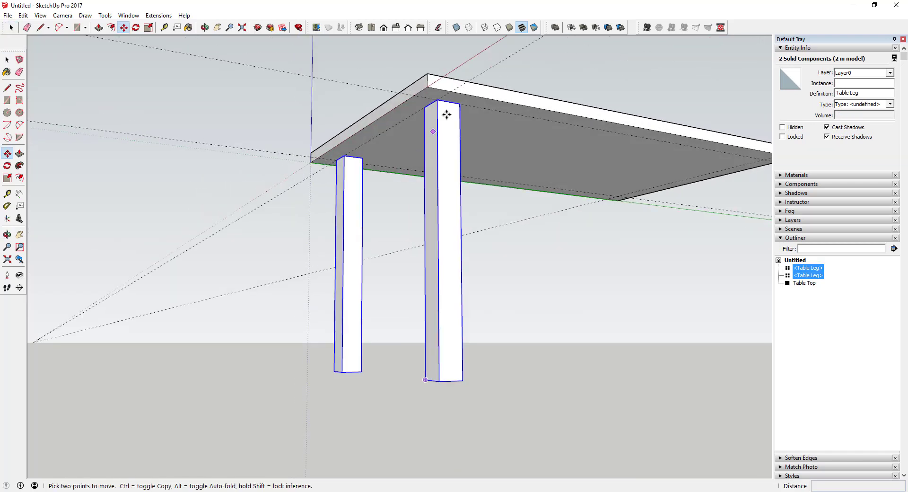
{"action": "left_click", "coordinate": [457, 104]}
{"action": "key", "text": "ctrl"}
{"action": "scroll", "coordinate": [533, 122], "scroll_direction": "down", "scroll_amount": 2}
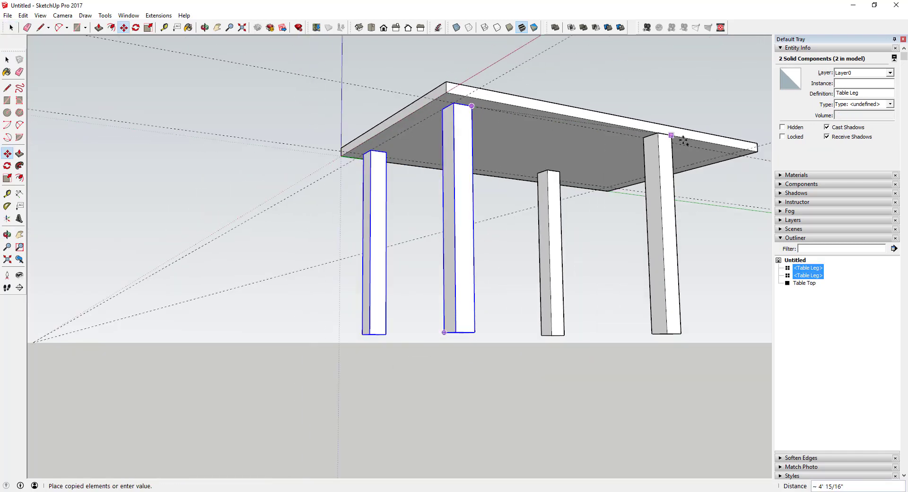
{"action": "left_click", "coordinate": [732, 154]}
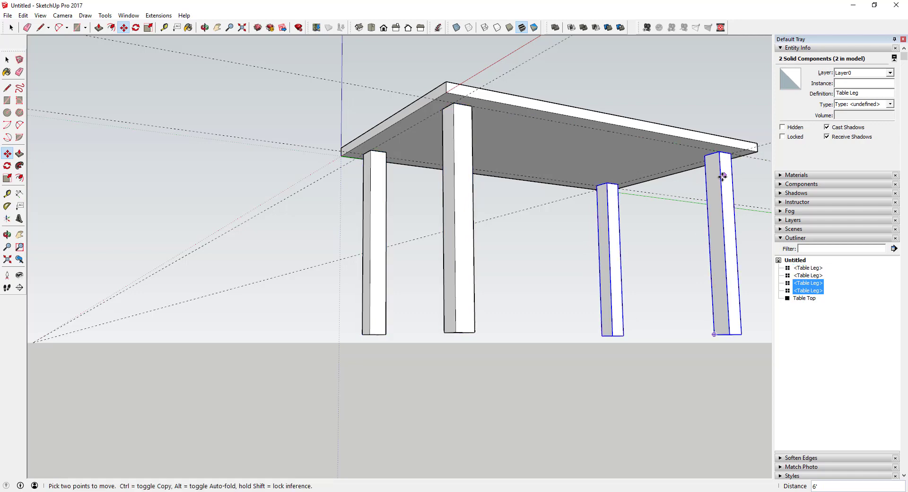
Edit one Table Leg instance and scale its bottom face by 0.50 toward one corner to taper all four legs
{"action": "key", "text": "o"}
{"action": "left_click_drag", "start_coordinate": [640, 207], "coordinate": [799, 281]}
{"action": "key", "text": "space"}
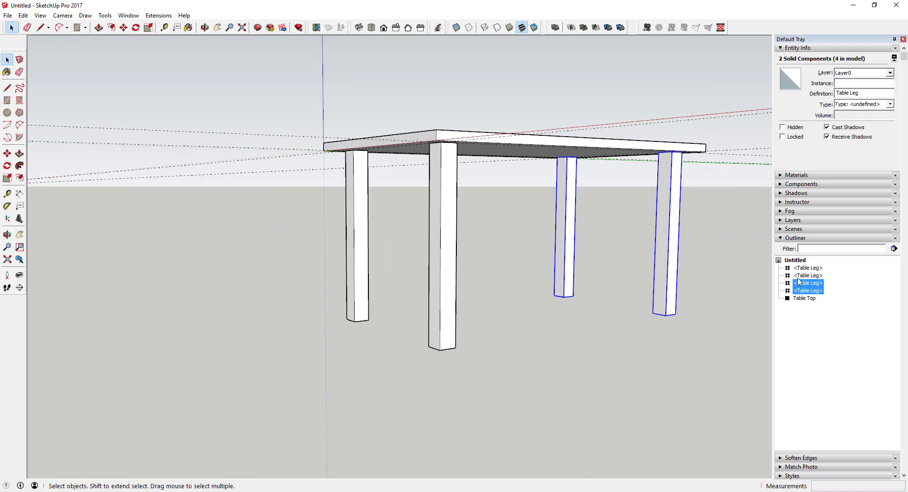
{"action": "double_click", "coordinate": [438, 307]}
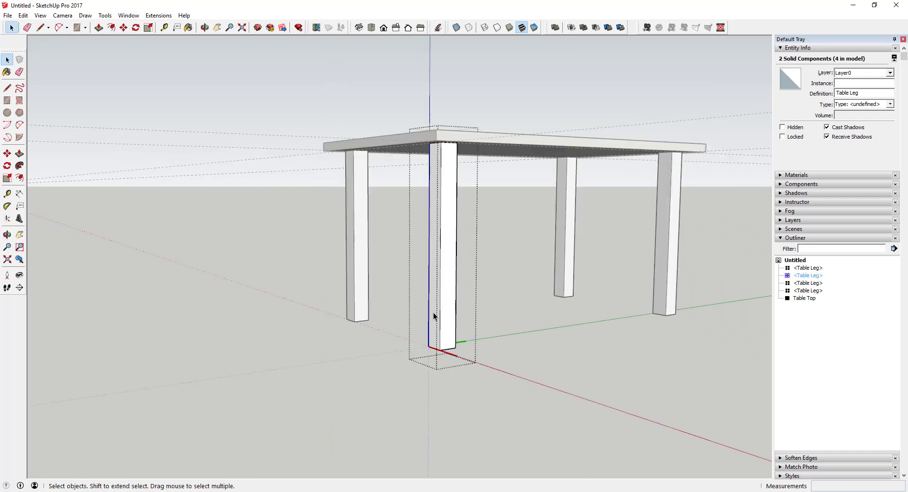
{"action": "key", "text": "s"}
{"action": "left_click", "coordinate": [442, 350]}
{"action": "left_click_drag", "start_coordinate": [453, 348], "coordinate": [440, 347]}
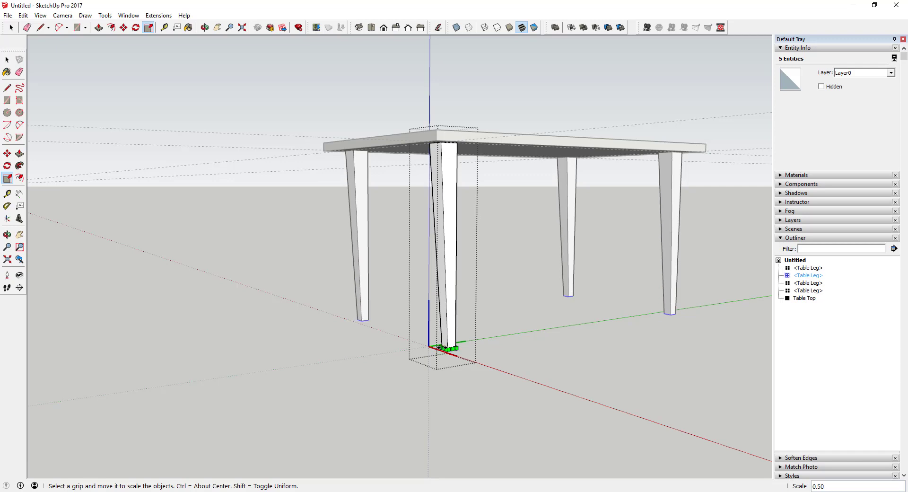
{"action": "key", "text": "Escape"}
{"action": "key", "text": "space"}
Outline a rectangle 2" wide and about 4" tall at the top corner of one leg's face that looks along the table's long side
{"action": "key", "text": "o"}
{"action": "left_click_drag", "start_coordinate": [580, 343], "coordinate": [317, 312]}
{"action": "key", "text": "space"}
{"action": "middle_click_drag", "start_coordinate": [458, 245], "coordinate": [325, 158]}
{"action": "scroll", "coordinate": [325, 158], "scroll_direction": "up", "scroll_amount": 4}
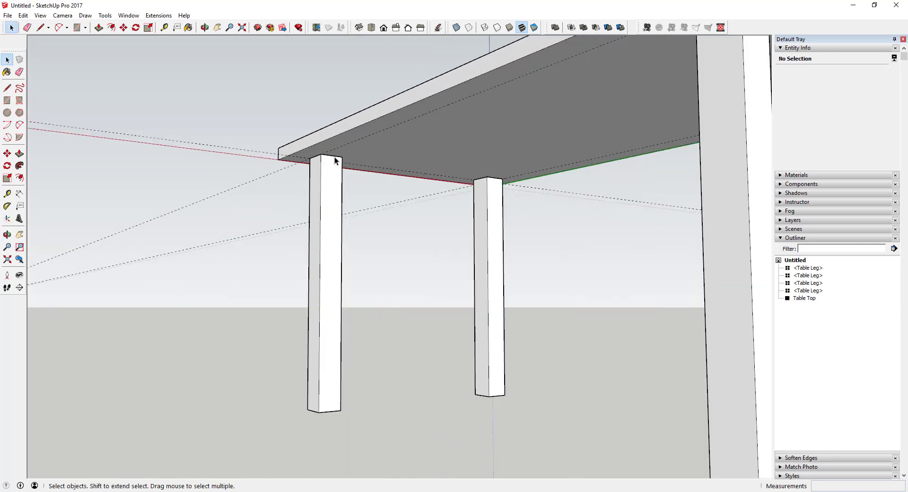
{"action": "key", "text": "l"}
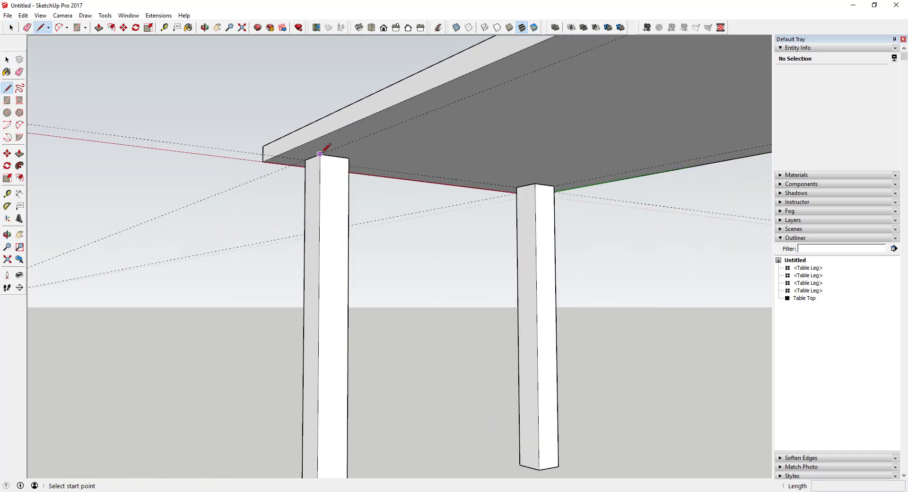
{"action": "left_click", "coordinate": [325, 161]}
{"action": "key", "text": "space"}
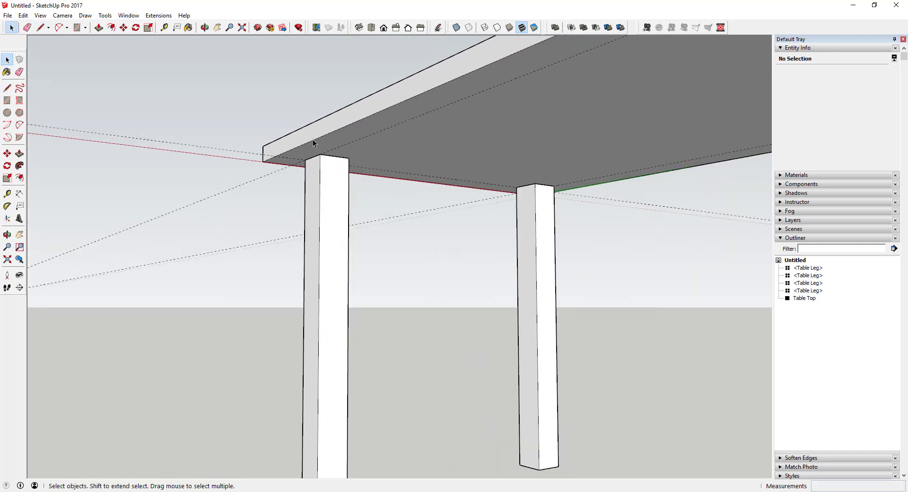
{"action": "key", "text": "l"}
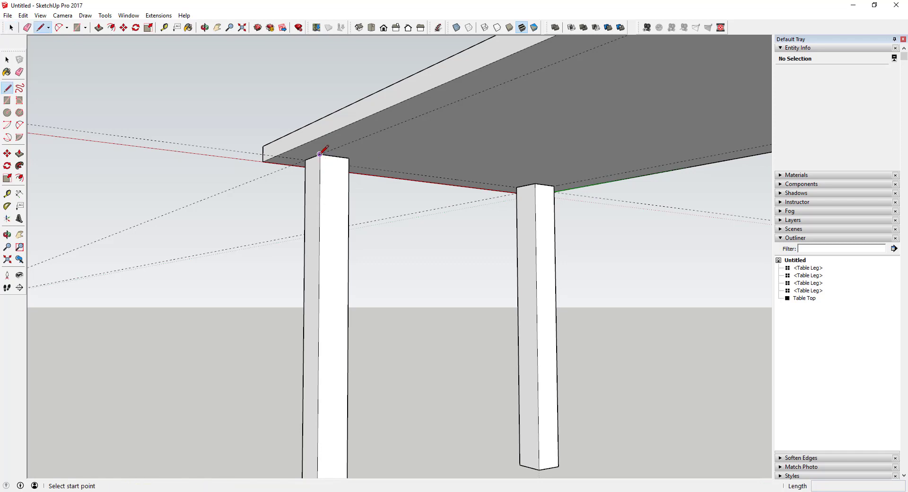
{"action": "left_click", "coordinate": [320, 154]}
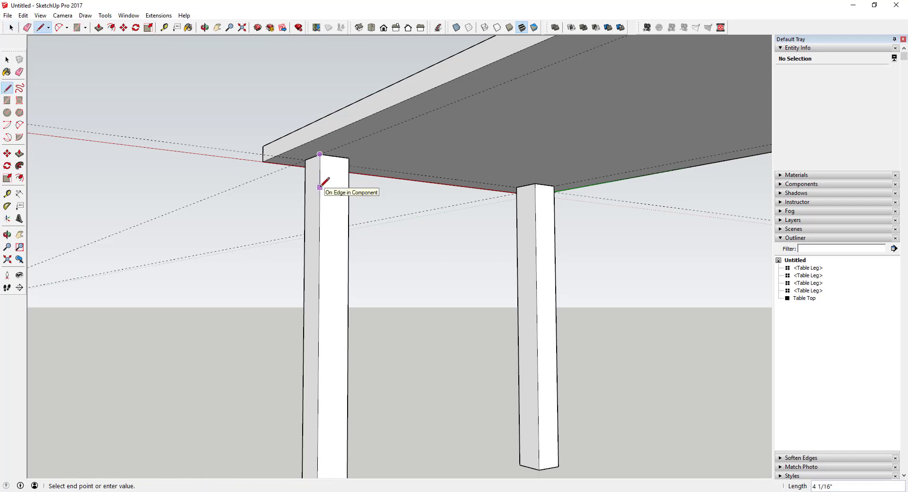
{"action": "left_click", "coordinate": [319, 186]}
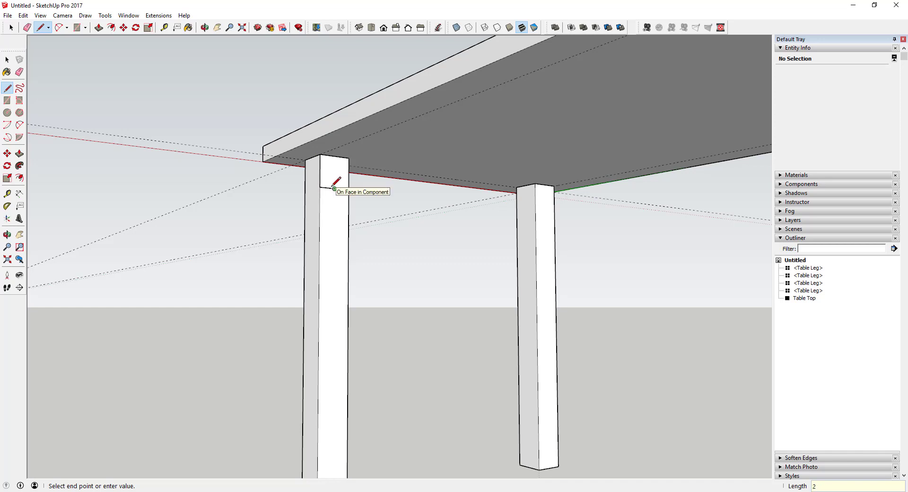
{"action": "left_click", "coordinate": [335, 189]}
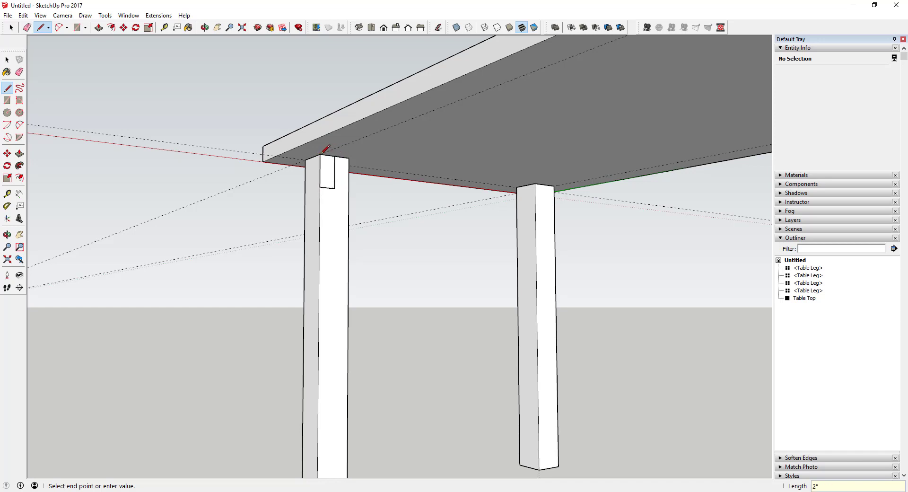
{"action": "key", "text": "space"}
Extrude the small rectangle 5' 8" from the leg to the leg at the other end of the long side
{"action": "scroll", "coordinate": [328, 176], "scroll_direction": "down", "scroll_amount": 1}
{"action": "key", "text": "p"}
{"action": "left_click", "coordinate": [329, 176]}
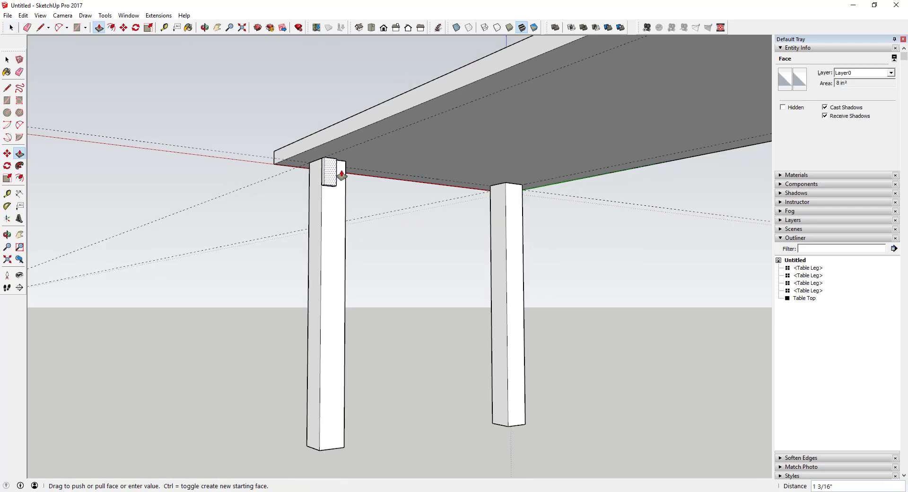
{"action": "middle_click_drag", "start_coordinate": [342, 175], "coordinate": [395, 166]}
{"action": "left_click", "coordinate": [537, 105]}
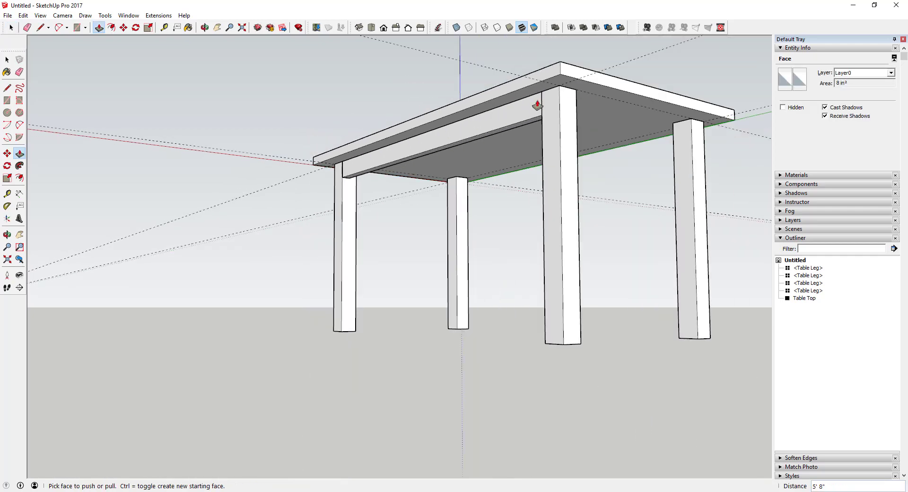
{"action": "key", "text": "space"}
Push/Pull the rectangle on the leg along the tabletop's long side up to the facing leg to form a skirt board
{"action": "middle_click_drag", "start_coordinate": [512, 121], "coordinate": [375, 173]}
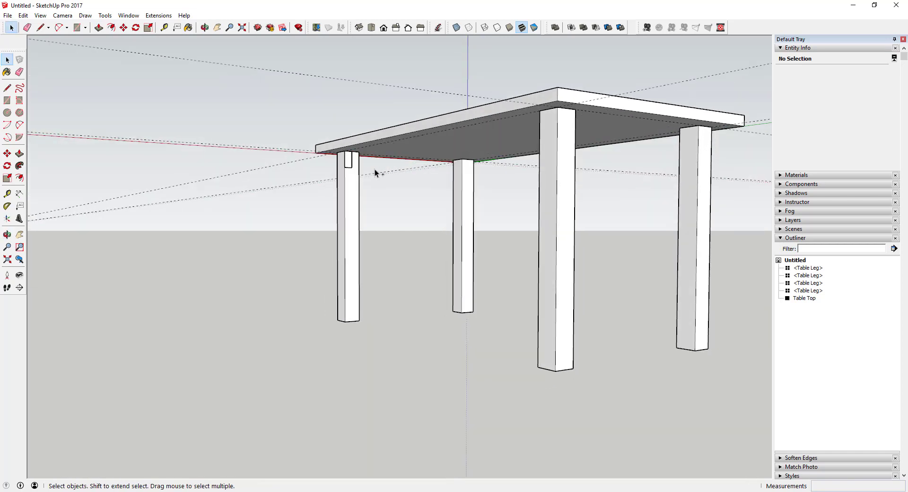
{"action": "scroll", "coordinate": [350, 157], "scroll_direction": "up", "scroll_amount": 5}
{"action": "key", "text": "p"}
{"action": "left_click", "coordinate": [349, 161]}
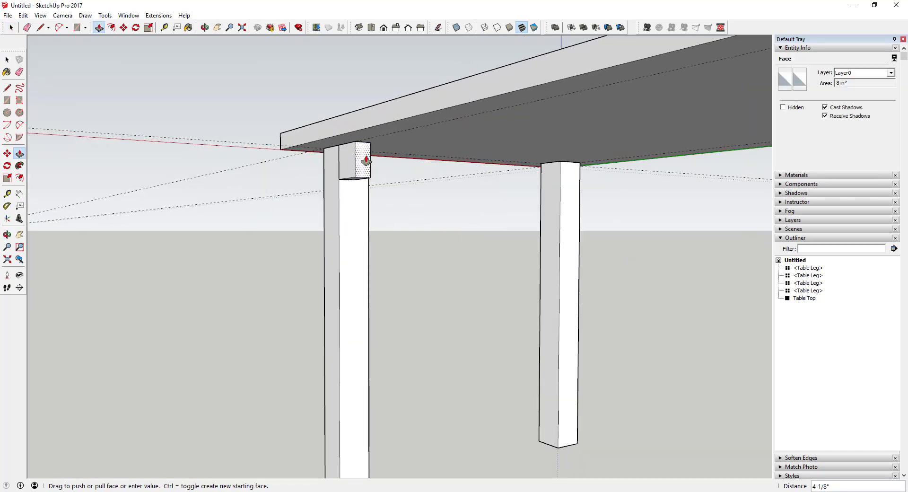
{"action": "left_click", "coordinate": [615, 96]}
{"action": "key", "text": "space"}
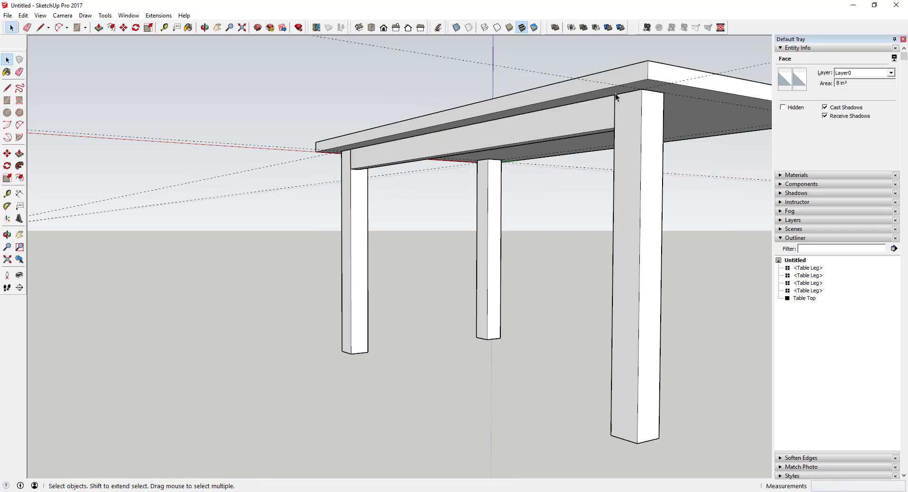
Select all the connected geometry of the skirt board and make it a group
{"action": "left_click", "coordinate": [495, 145]}
{"action": "right_click", "coordinate": [495, 145]}
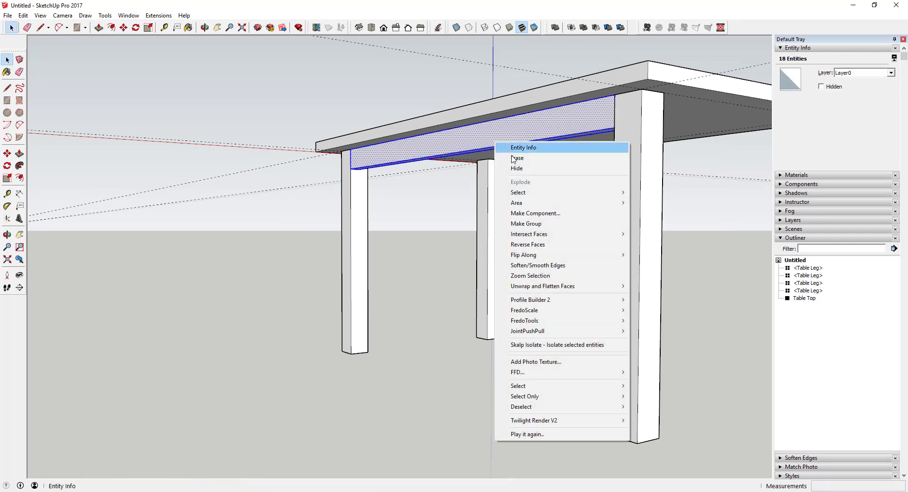
{"action": "left_click", "coordinate": [549, 225]}
Copy the skirt group by its upper endpoint along the red axis to the pair of legs on the opposite long side
{"action": "middle_click_drag", "start_coordinate": [549, 203], "coordinate": [308, 156]}
{"action": "scroll", "coordinate": [476, 155], "scroll_direction": "down", "scroll_amount": 2}
{"action": "scroll", "coordinate": [520, 147], "scroll_direction": "down", "scroll_amount": 2}
{"action": "scroll", "coordinate": [468, 150], "scroll_direction": "up", "scroll_amount": 5}
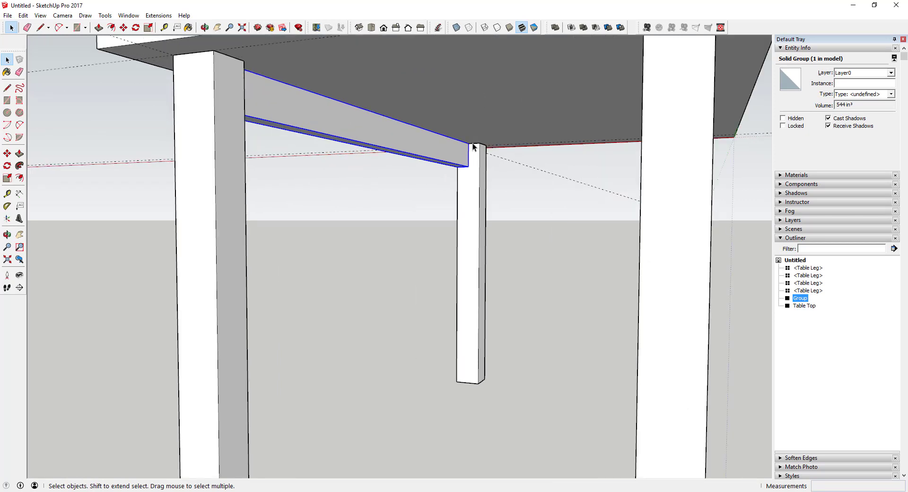
{"action": "scroll", "coordinate": [470, 144], "scroll_direction": "down", "scroll_amount": 5}
{"action": "key", "text": "m"}
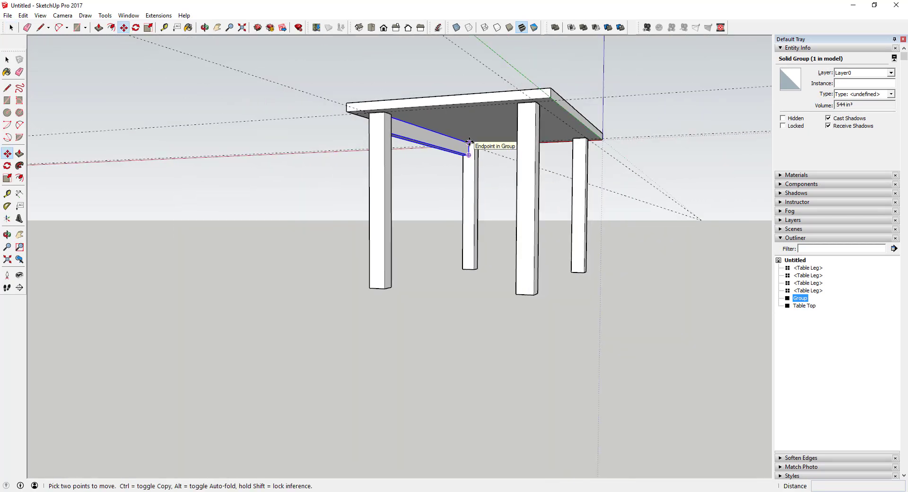
{"action": "left_click", "coordinate": [469, 142]}
{"action": "key", "text": "ctrl"}
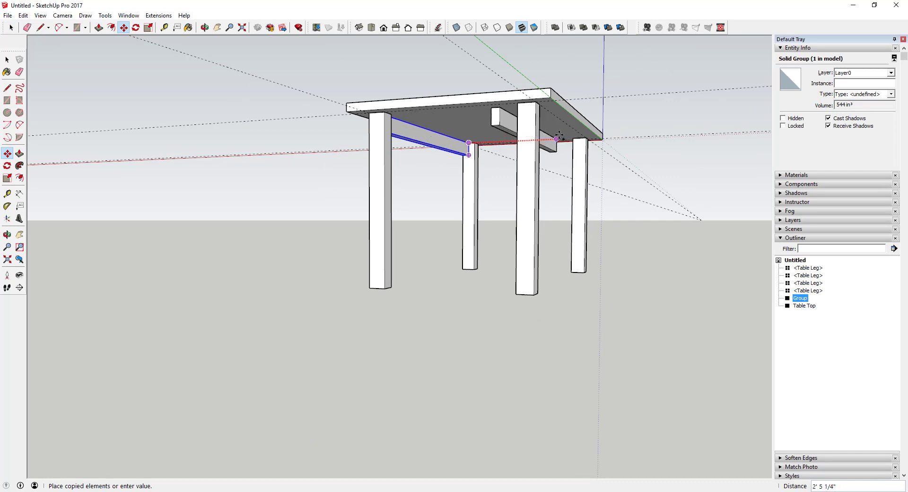
{"action": "left_click", "coordinate": [586, 137]}
{"action": "key", "text": "space"}
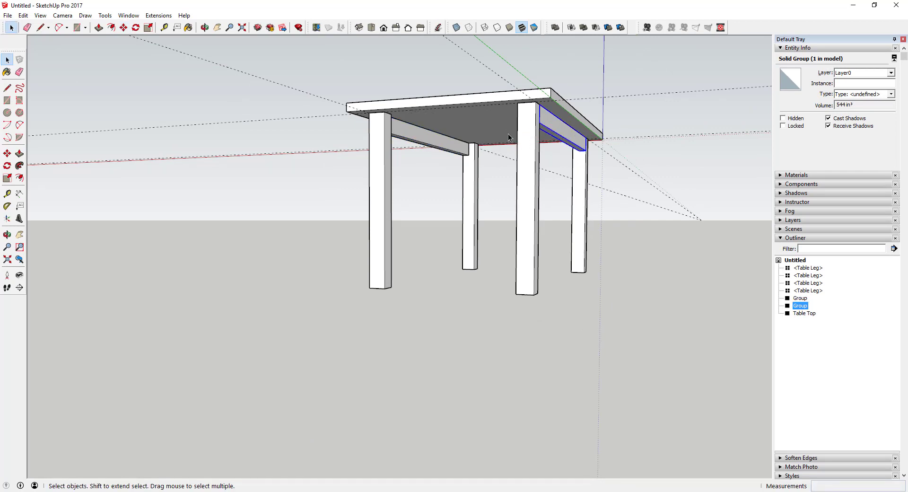
Delete the copied skirt group so that only the original skirt board is left
{"action": "middle_click_drag", "start_coordinate": [508, 134], "coordinate": [368, 128]}
{"action": "middle_click_drag", "start_coordinate": [481, 124], "coordinate": [638, 125]}
{"action": "scroll", "coordinate": [469, 140], "scroll_direction": "up", "scroll_amount": 3}
{"action": "scroll", "coordinate": [265, 141], "scroll_direction": "up", "scroll_amount": 5}
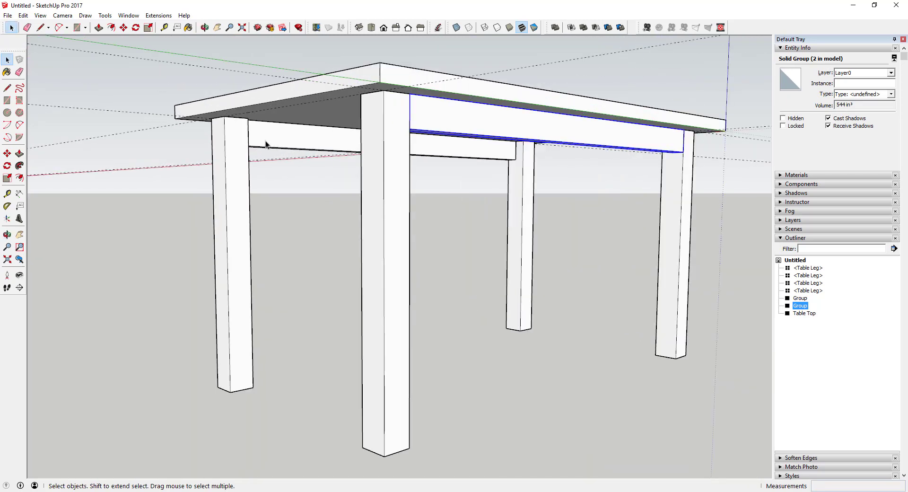
{"action": "key", "text": "r"}
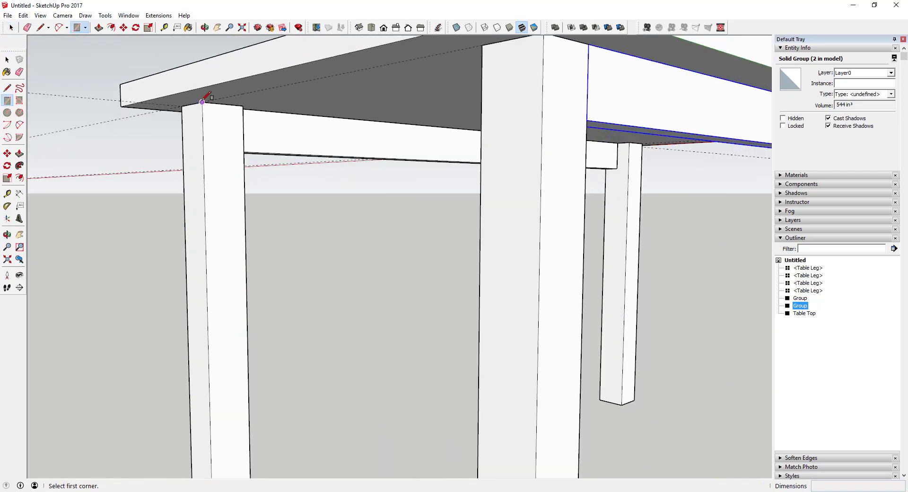
{"action": "key", "text": "space"}
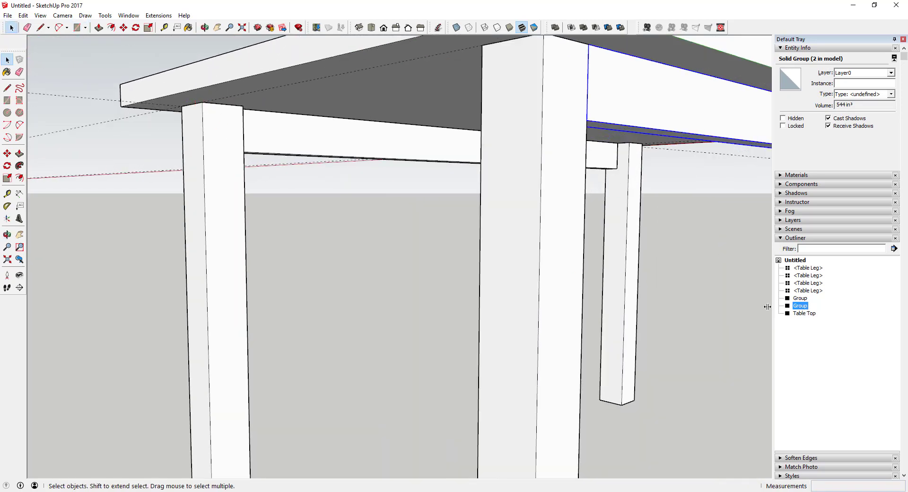
{"action": "key", "text": "Delete"}
Select the remaining skirt group and rename it "Long Skirt Piece" in the Outliner
{"action": "middle_click_drag", "start_coordinate": [518, 221], "coordinate": [442, 176]}
{"action": "left_click", "coordinate": [427, 158]}
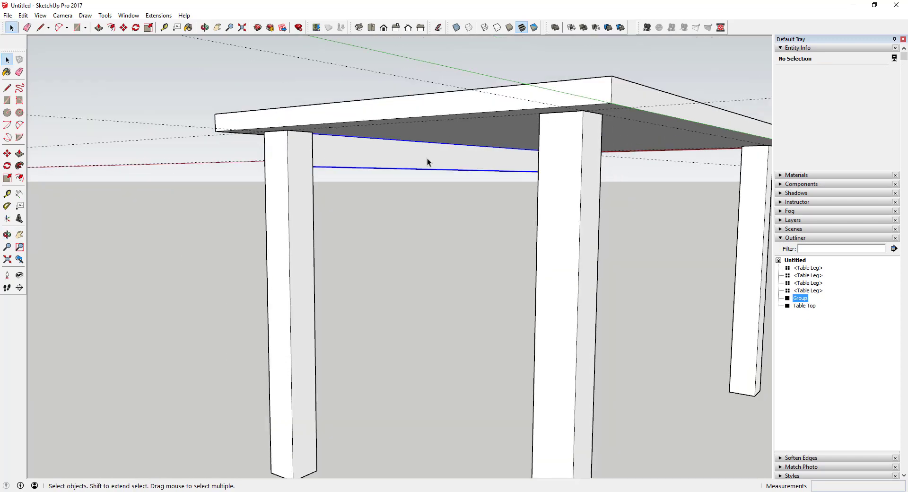
{"action": "right_click", "coordinate": [800, 298]}
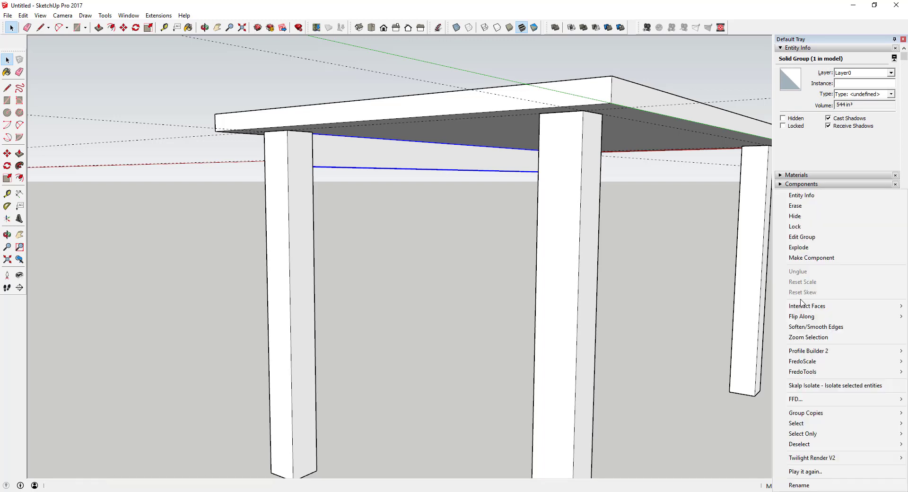
{"action": "left_click", "coordinate": [804, 485]}
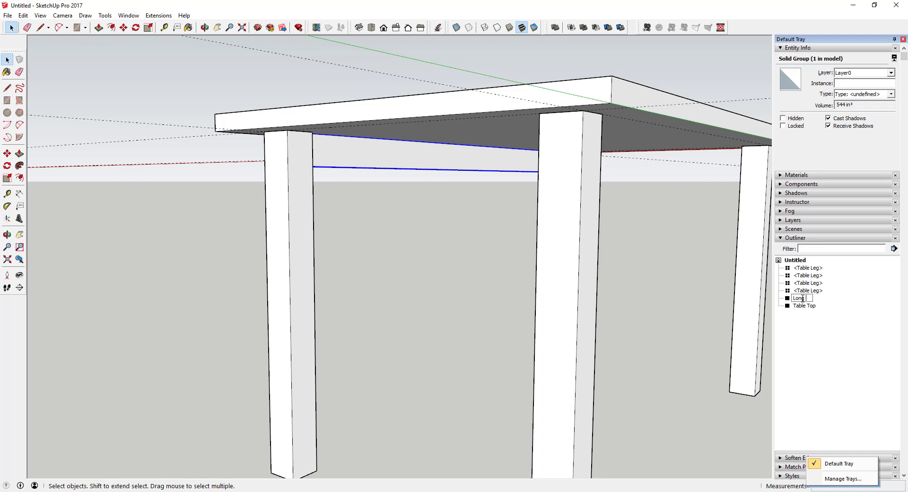
{"action": "type", "text": "Long Skirt Piece"}
{"action": "key", "text": "Return"}
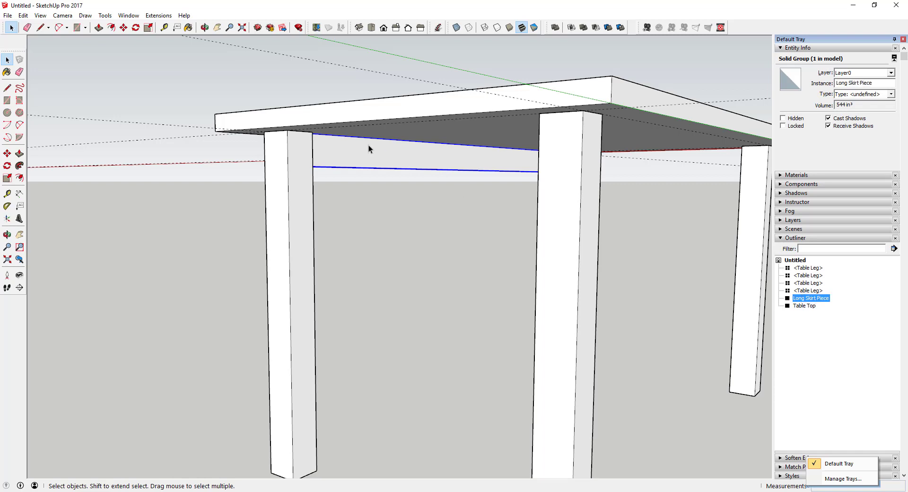
Copy the Long Skirt Piece by its upper endpoint 3' 2" along the red axis to the opposite pair of legs
{"action": "middle_click_drag", "start_coordinate": [368, 148], "coordinate": [488, 156]}
{"action": "key", "text": "m"}
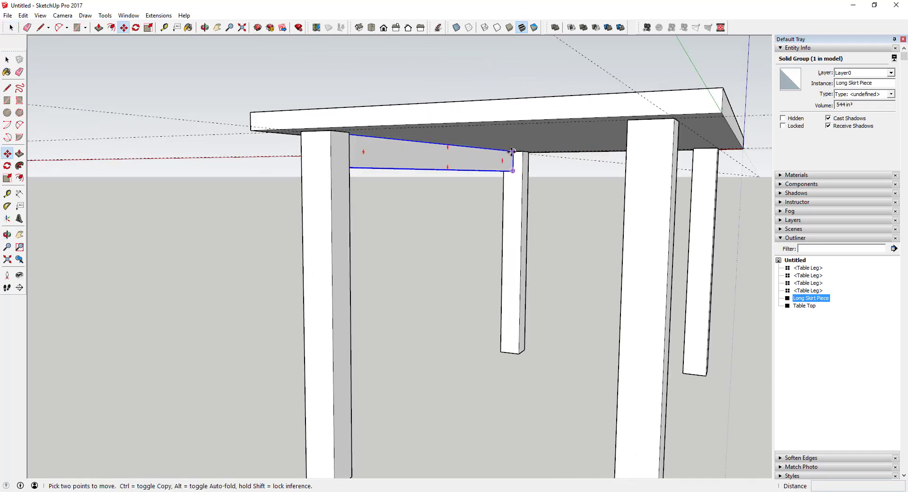
{"action": "left_click", "coordinate": [512, 152]}
{"action": "key", "text": "ctrl"}
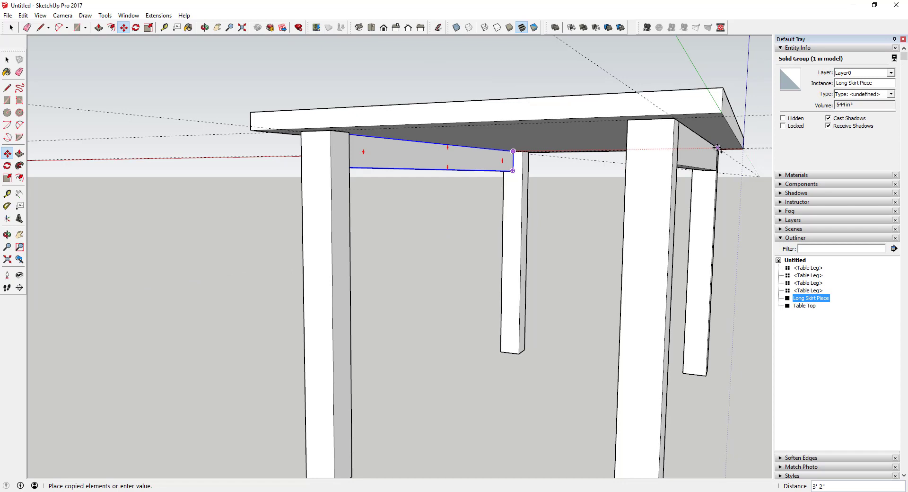
{"action": "left_click", "coordinate": [718, 147]}
{"action": "key", "text": "space"}
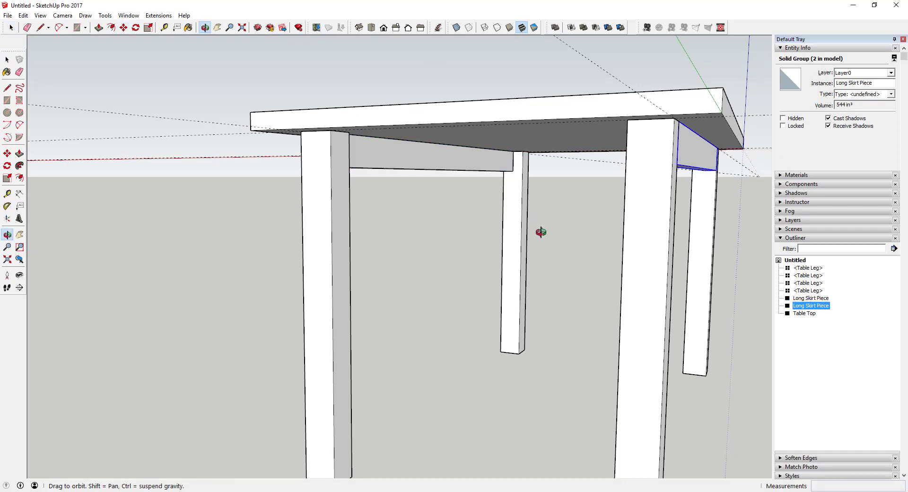
Select both Long Skirt Piece groups in the Outliner to identify them in the model
{"action": "middle_click_drag", "start_coordinate": [541, 233], "coordinate": [468, 223]}
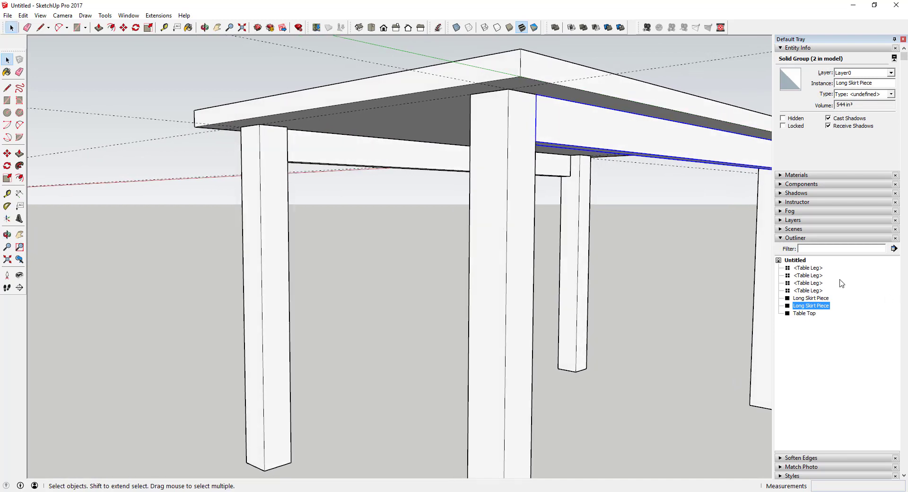
{"action": "left_click", "coordinate": [812, 298], "text": "ctrl"}
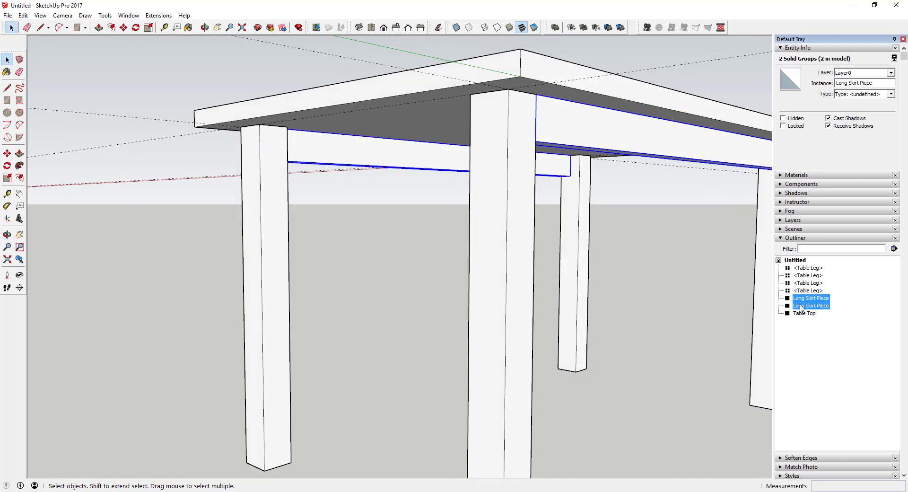
{"action": "scroll", "coordinate": [323, 153], "scroll_direction": "down", "scroll_amount": 3}
Draw a 4" by 2" rectangle from the leg's top corner on its inner short-side face and push/pull it 2' 8" to the neighbouring leg
{"action": "scroll", "coordinate": [280, 132], "scroll_direction": "up", "scroll_amount": 5}
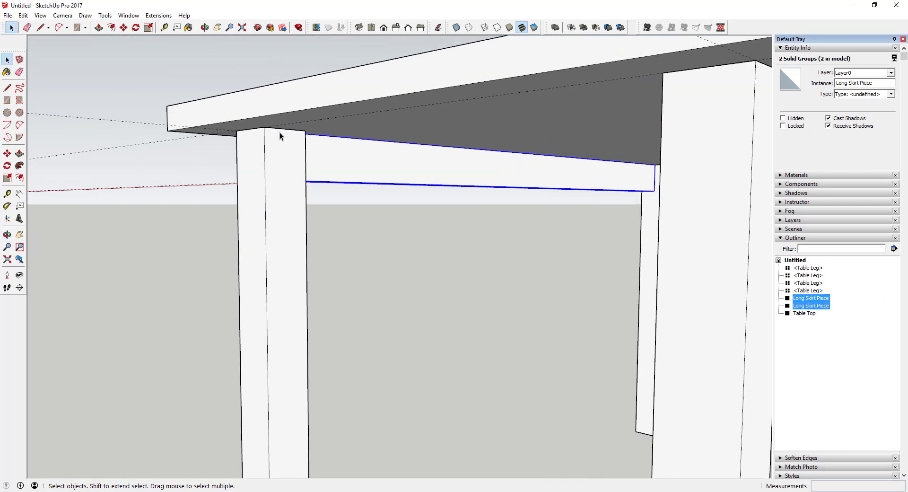
{"action": "key", "text": "r"}
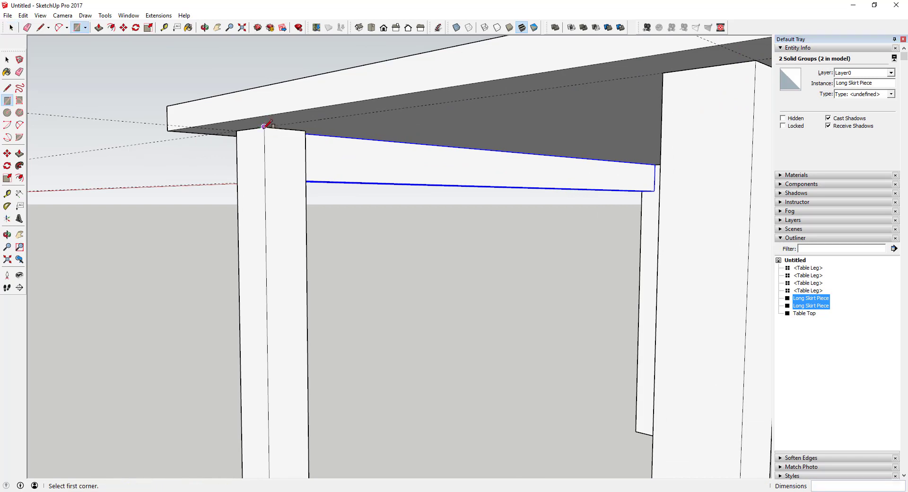
{"action": "left_click", "coordinate": [264, 126]}
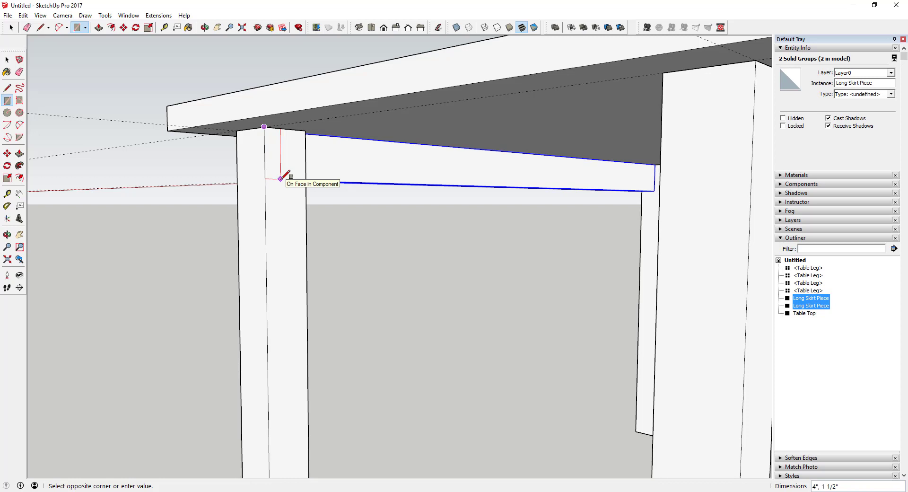
{"action": "left_click", "coordinate": [281, 178]}
{"action": "key", "text": "space"}
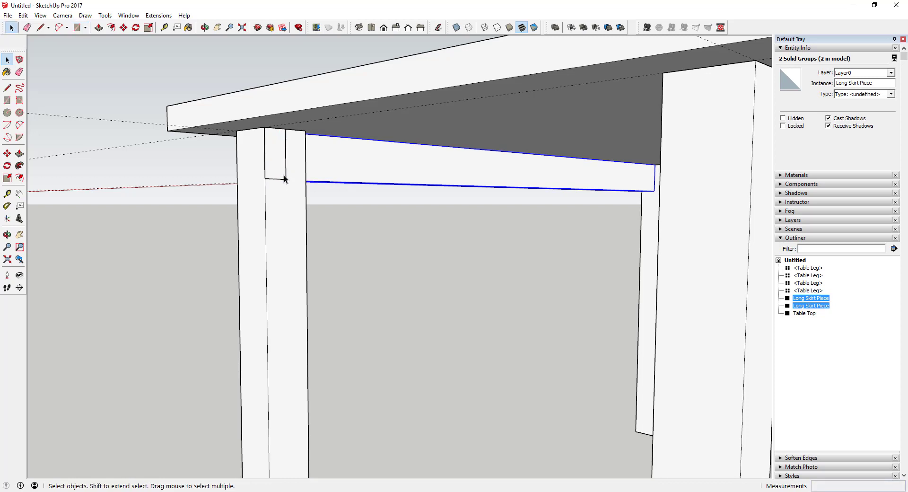
{"action": "key", "text": "p"}
{"action": "scroll", "coordinate": [277, 169], "scroll_direction": "down", "scroll_amount": 5}
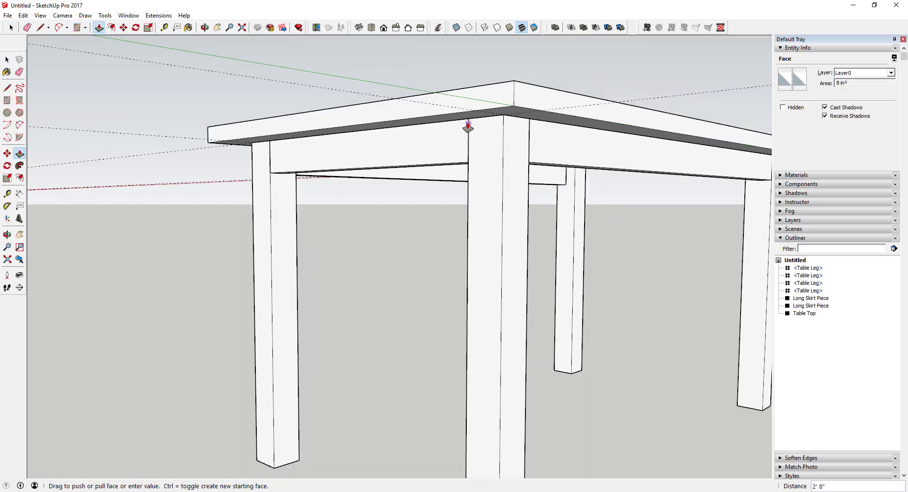
Group all the geometry of the new skirt board and rename the group "Short Skirt Piece" in the Outliner
{"action": "key", "text": "space"}
{"action": "triple_click", "coordinate": [402, 142]}
{"action": "right_click", "coordinate": [402, 142]}
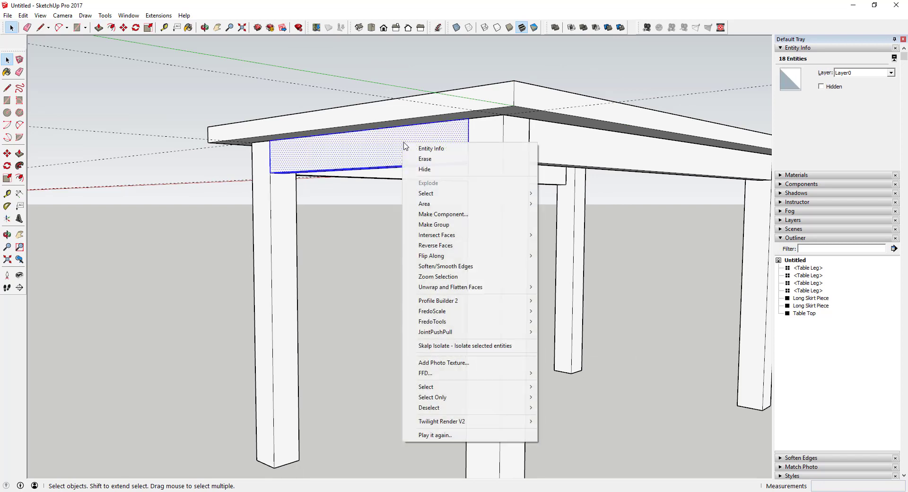
{"action": "left_click", "coordinate": [433, 224]}
{"action": "right_click", "coordinate": [800, 298]}
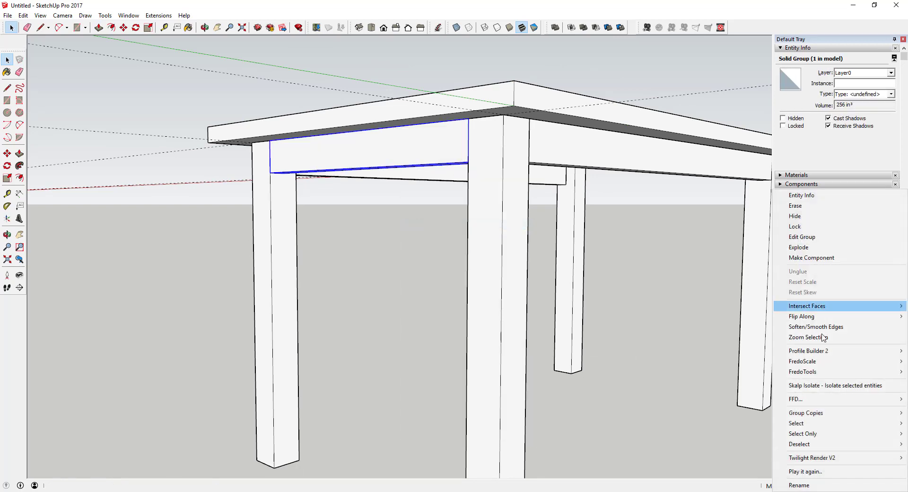
{"action": "left_click", "coordinate": [822, 480]}
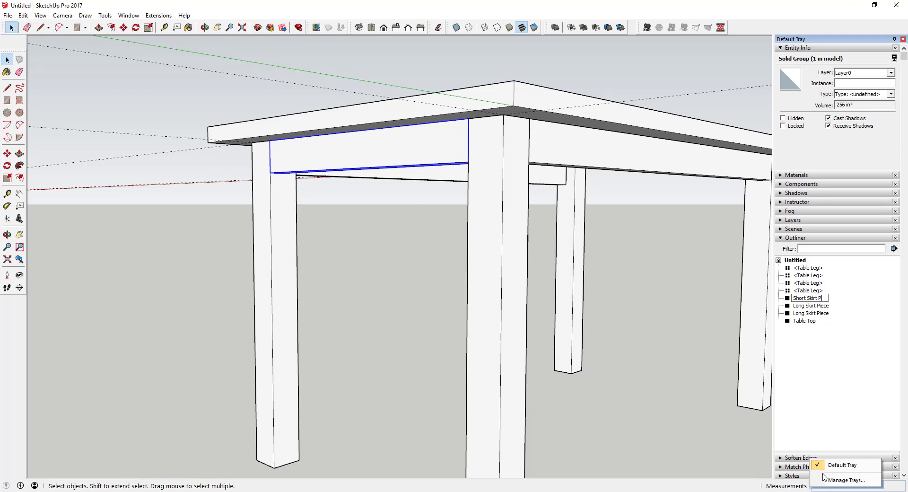
{"action": "type", "text": "Short Skirt Piece"}
{"action": "key", "text": "Return"}
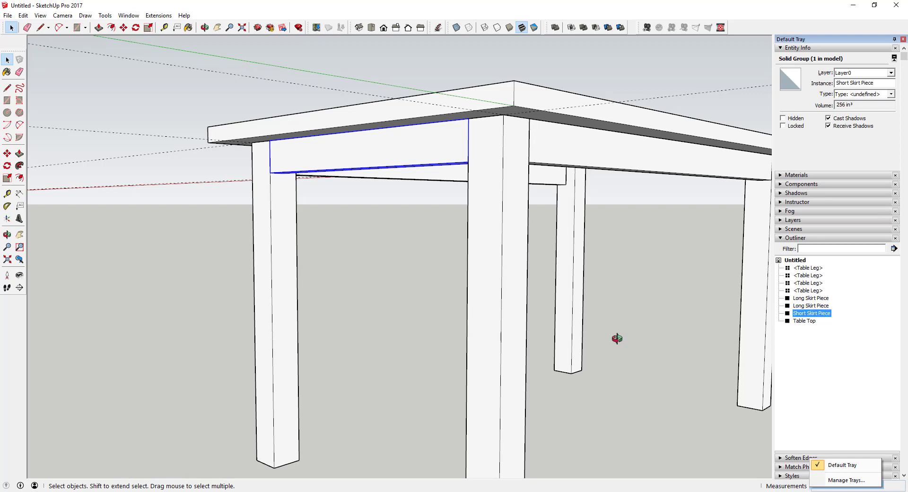
Copy the Short Skirt Piece by its upper endpoint 6' 2" along the green axis to the legs at the table's other end
{"action": "middle_click_drag", "start_coordinate": [617, 338], "coordinate": [299, 279]}
{"action": "key", "text": "m"}
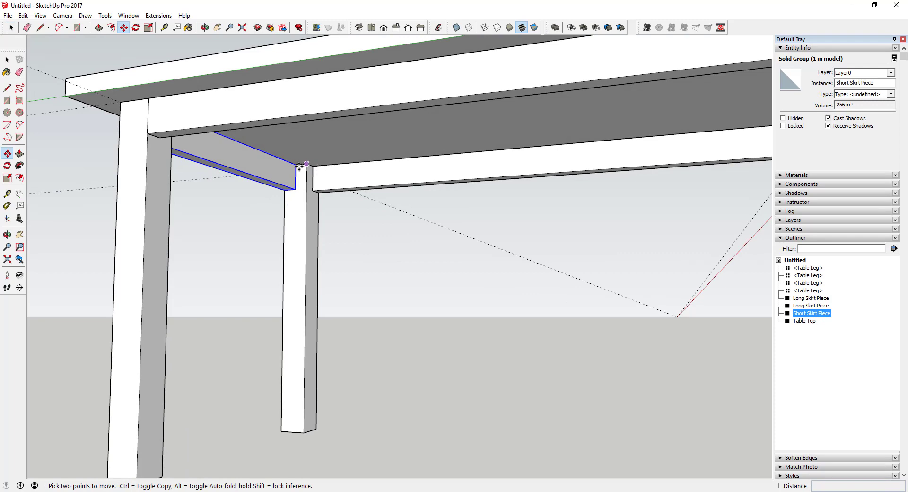
{"action": "left_click", "coordinate": [296, 164]}
{"action": "key", "text": "ctrl"}
{"action": "scroll", "coordinate": [296, 165], "scroll_direction": "down", "scroll_amount": 3}
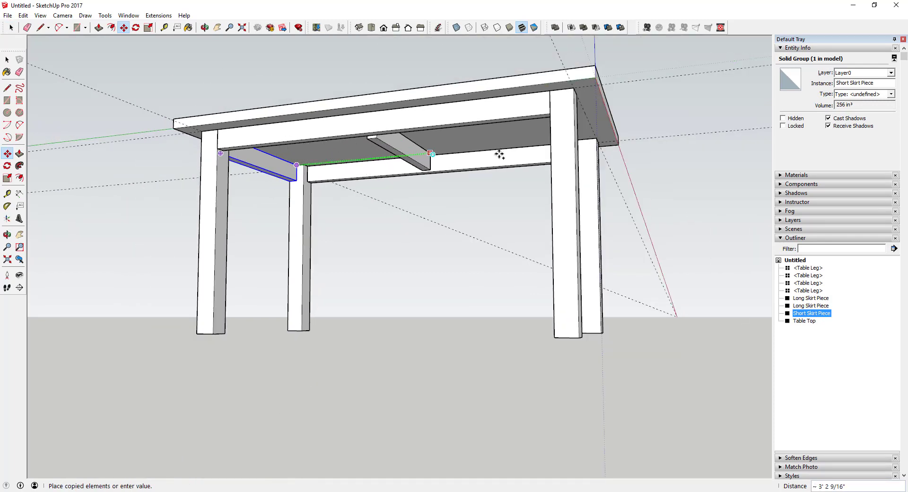
{"action": "left_click", "coordinate": [596, 138]}
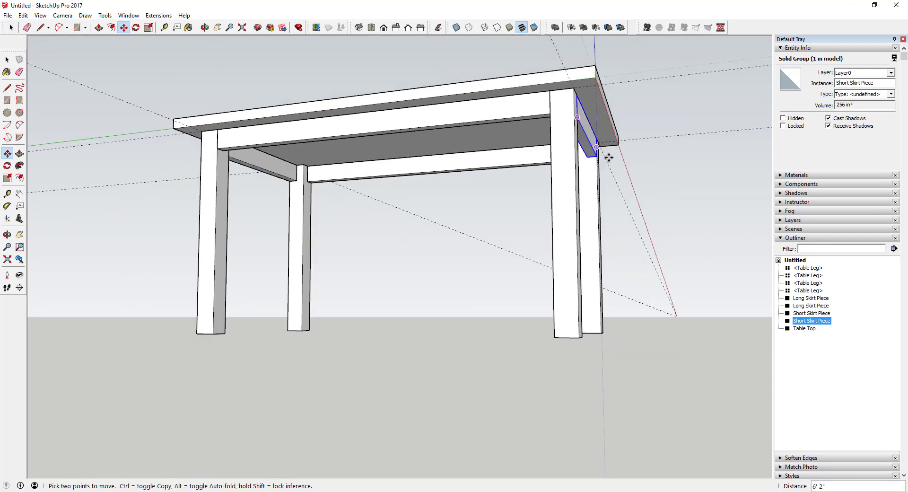
{"action": "middle_click_drag", "start_coordinate": [608, 154], "coordinate": [338, 154]}
{"action": "key", "text": "space"}
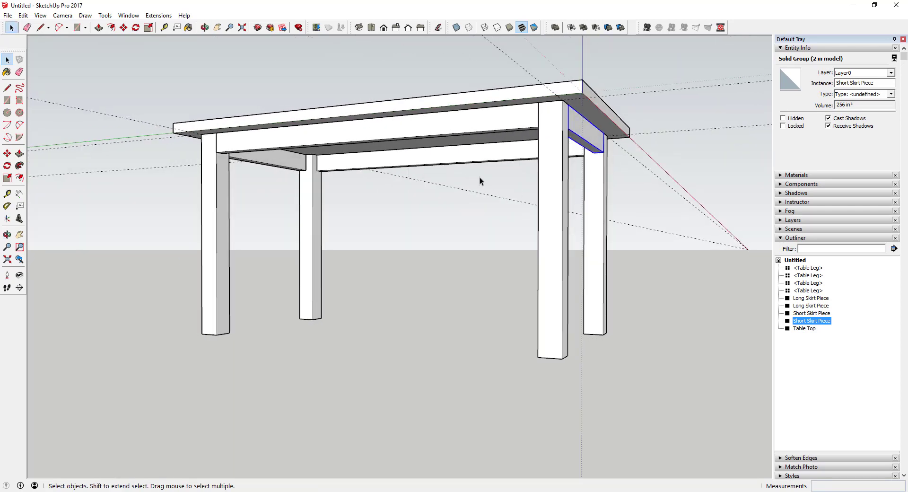
Erase the construction guide lines around the table
{"action": "scroll", "coordinate": [436, 233], "scroll_direction": "down", "scroll_amount": 5}
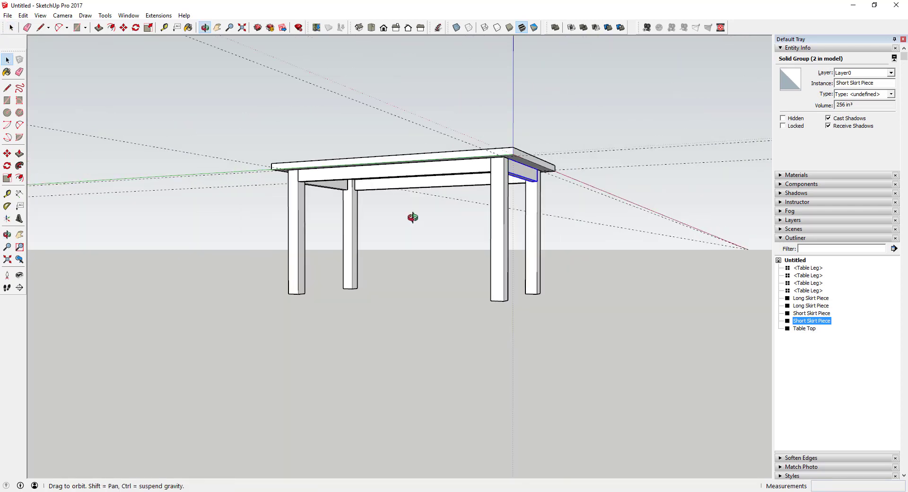
{"action": "mouse_move", "coordinate": [411, 217]}
{"action": "middle_mouse_down"}
{"action": "mouse_move", "coordinate": [410, 249]}
{"action": "mouse_move", "coordinate": [375, 300]}
{"action": "middle_mouse_up"}
{"action": "key", "text": "e"}
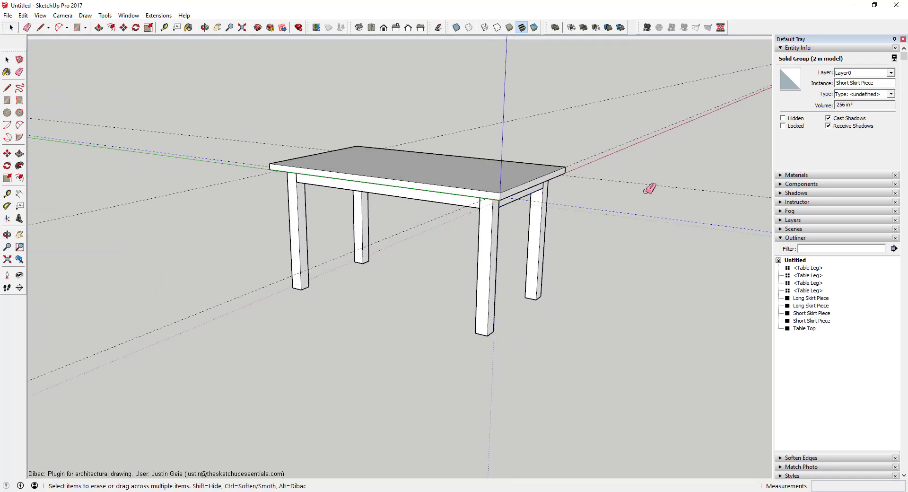
{"action": "mouse_move", "coordinate": [224, 195]}
{"action": "middle_mouse_down"}
{"action": "mouse_move", "coordinate": [338, 211]}
{"action": "mouse_move", "coordinate": [602, 140]}
{"action": "mouse_move", "coordinate": [351, 201]}
{"action": "mouse_move", "coordinate": [458, 198]}
{"action": "mouse_move", "coordinate": [509, 233]}
{"action": "mouse_move", "coordinate": [551, 215]}
{"action": "mouse_move", "coordinate": [626, 148]}
{"action": "mouse_move", "coordinate": [776, 156]}
{"action": "mouse_move", "coordinate": [438, 174]}
{"action": "mouse_move", "coordinate": [507, 210]}
{"action": "middle_mouse_up"}
{"action": "key", "text": "space"}
Select the nearest and the farthest table leg one at a time to match each with its Outliner entry
{"action": "left_click", "coordinate": [446, 211]}
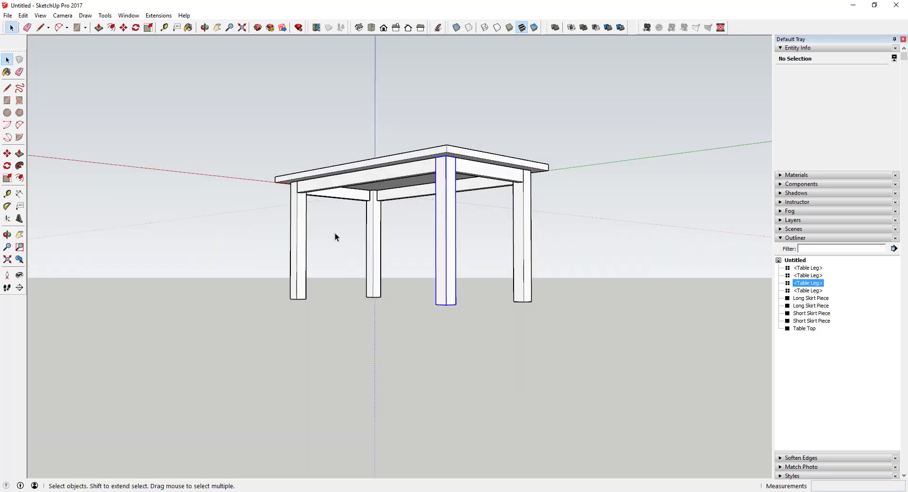
{"action": "left_click", "coordinate": [373, 241]}
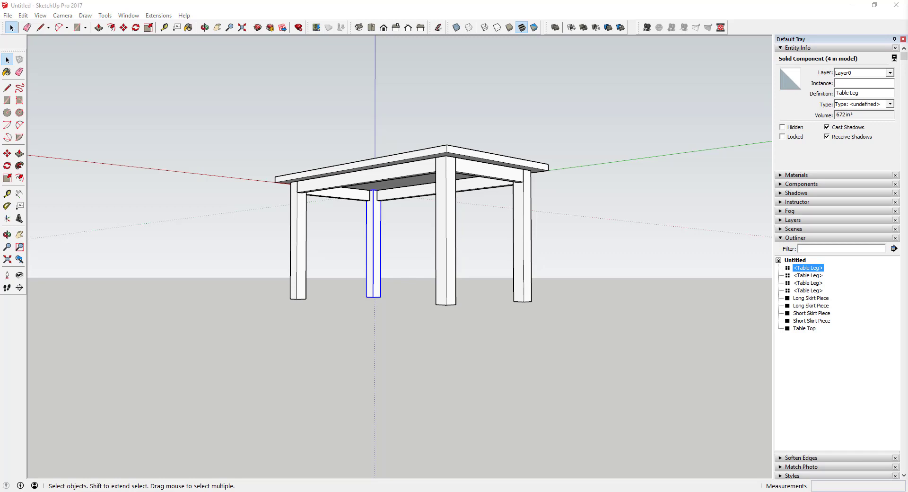
{"action": "middle_click_drag", "start_coordinate": [451, 266], "coordinate": [409, 229]}
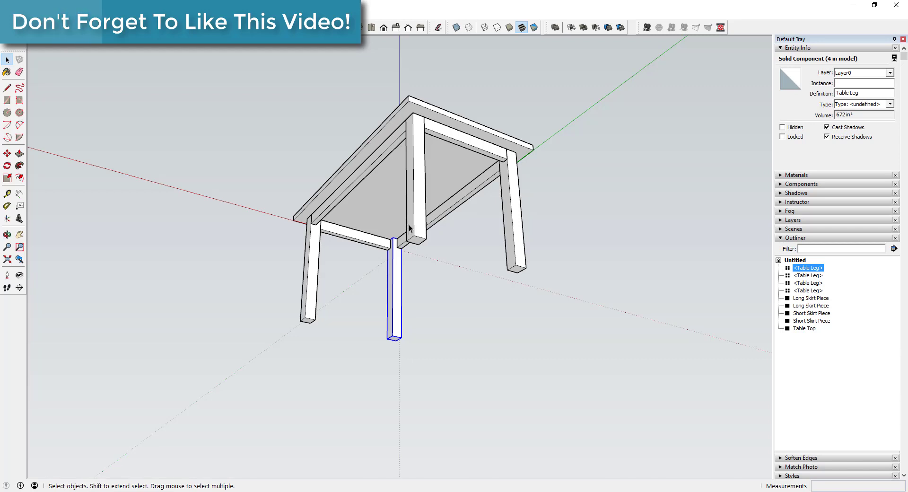
{"action": "scroll", "coordinate": [418, 215], "scroll_direction": "up", "scroll_amount": 3}
{"action": "scroll", "coordinate": [419, 226], "scroll_direction": "down", "scroll_amount": 3}
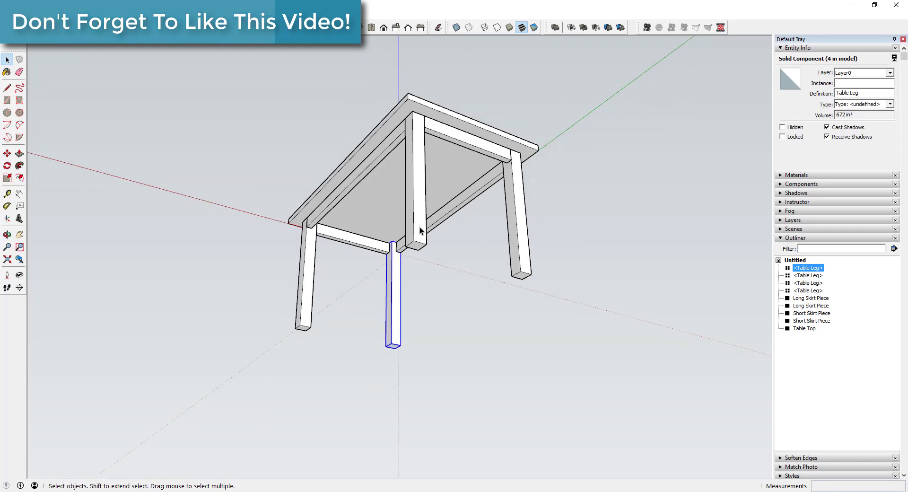
{"action": "scroll", "coordinate": [421, 163], "scroll_direction": "up", "scroll_amount": 2}
Open the nearest Table Leg component for editing and select its bottom face together with the bounding edges
{"action": "middle_click_drag", "start_coordinate": [421, 163], "coordinate": [411, 340]}
{"action": "left_click", "coordinate": [429, 288]}
{"action": "double_click", "coordinate": [430, 282]}
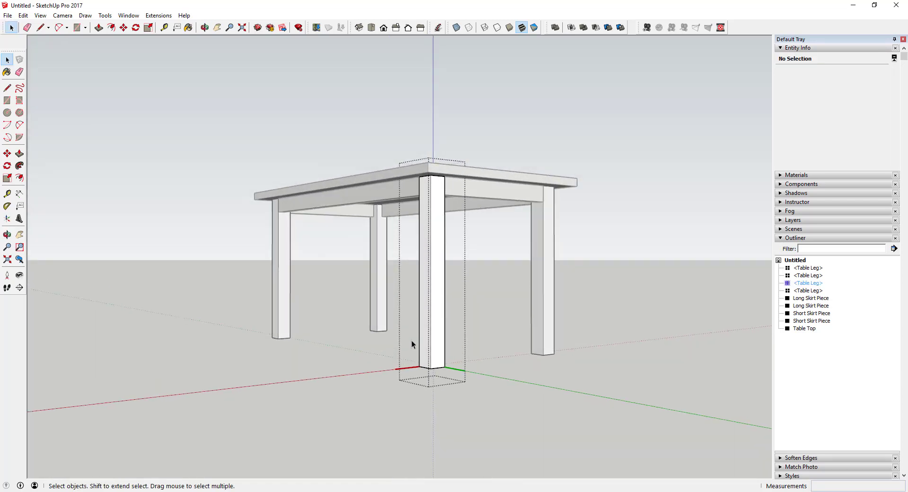
{"action": "left_click_drag", "start_coordinate": [477, 397], "coordinate": [478, 396]}
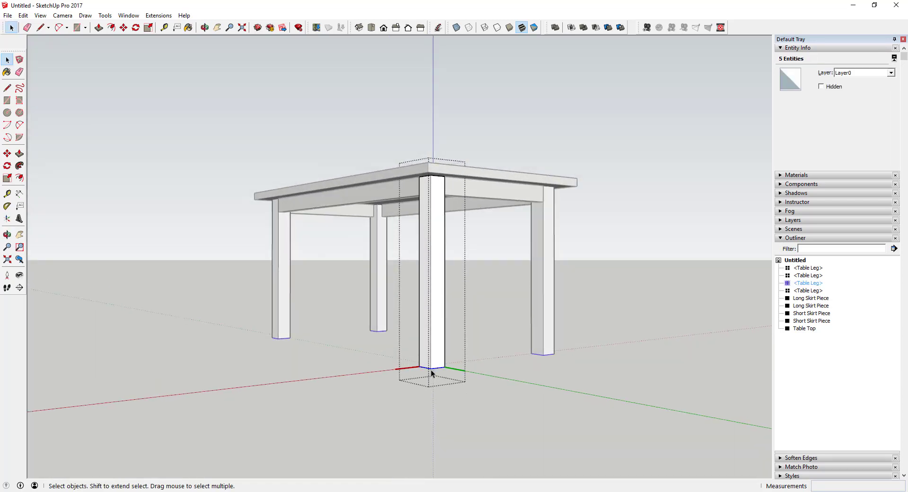
{"action": "key", "text": "m"}
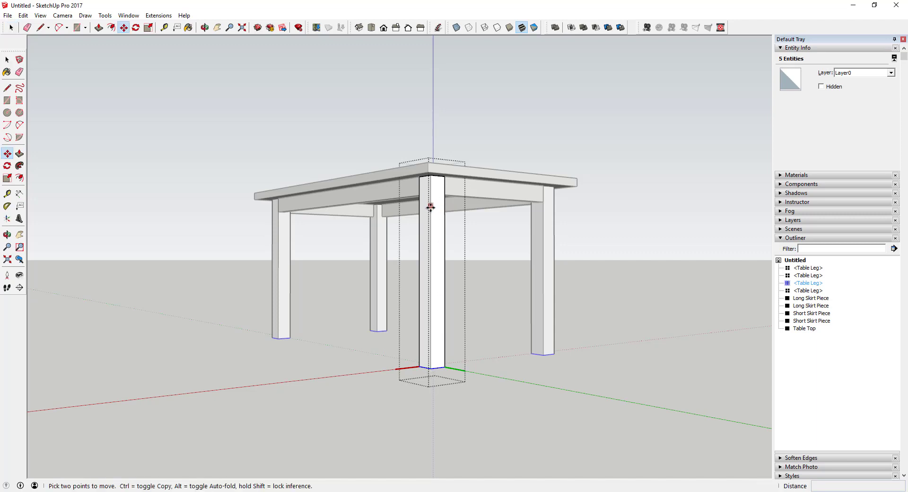
{"action": "key", "text": "space"}
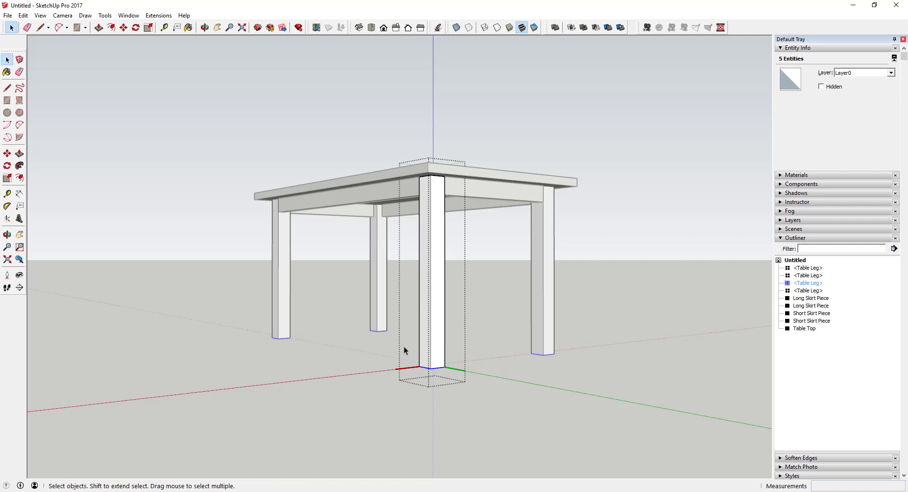
Exclude the bottom face from the selection so that only the leg's four bottom edges are selected
{"action": "middle_click_drag", "start_coordinate": [434, 377], "coordinate": [440, 243]}
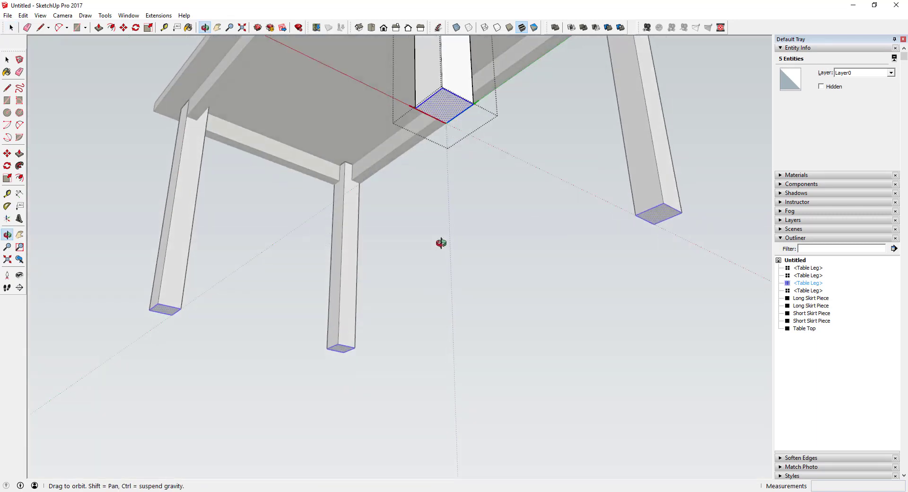
{"action": "left_click", "coordinate": [446, 93], "text": "shift"}
{"action": "middle_click_drag", "start_coordinate": [446, 92], "coordinate": [458, 221]}
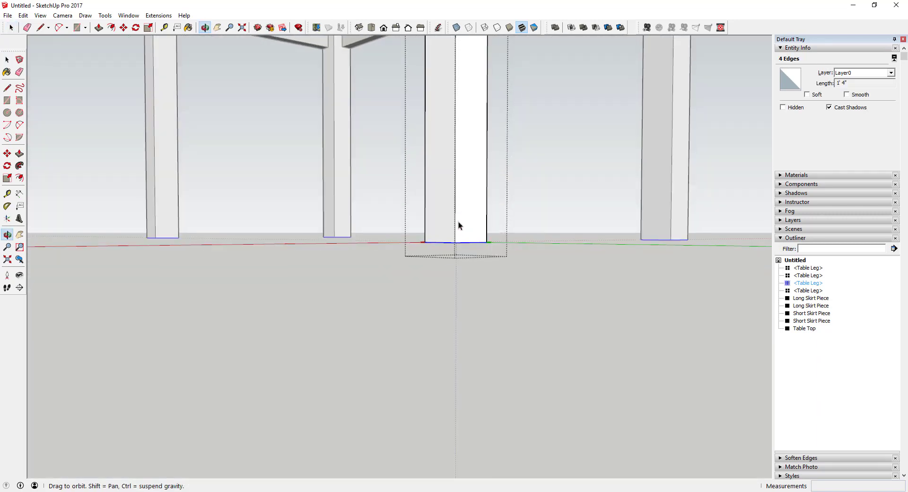
{"action": "left_click_drag", "start_coordinate": [402, 206], "coordinate": [518, 279]}
{"action": "middle_click_drag", "start_coordinate": [517, 280], "coordinate": [436, 89]}
{"action": "left_click", "coordinate": [435, 90], "text": "shift"}
{"action": "middle_click_drag", "start_coordinate": [502, 152], "coordinate": [481, 285]}
{"action": "scroll", "coordinate": [480, 143], "scroll_direction": "up", "scroll_amount": 2}
{"action": "scroll", "coordinate": [481, 285], "scroll_direction": "down", "scroll_amount": 2}
{"action": "scroll", "coordinate": [472, 288], "scroll_direction": "down", "scroll_amount": 2}
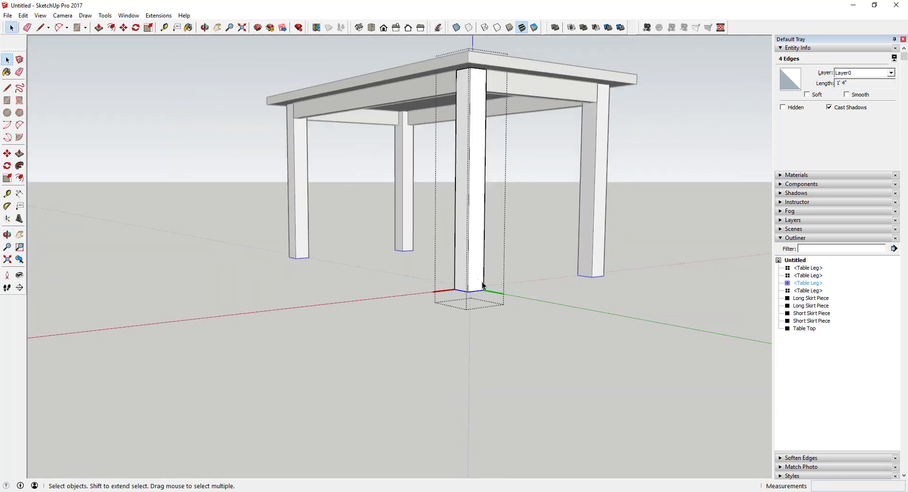
Copy the four bottom edges up the leg along the blue axis to the level of the skirt's lower edge
{"action": "key", "text": "m"}
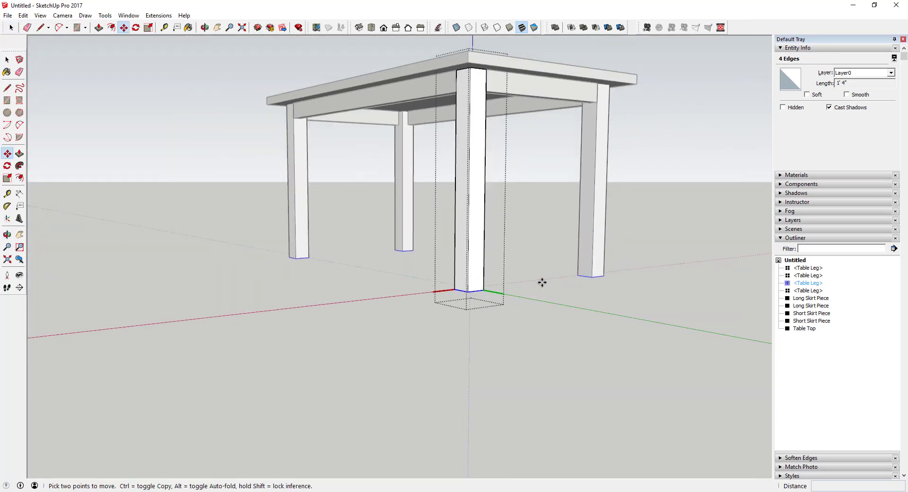
{"action": "left_click", "coordinate": [468, 290]}
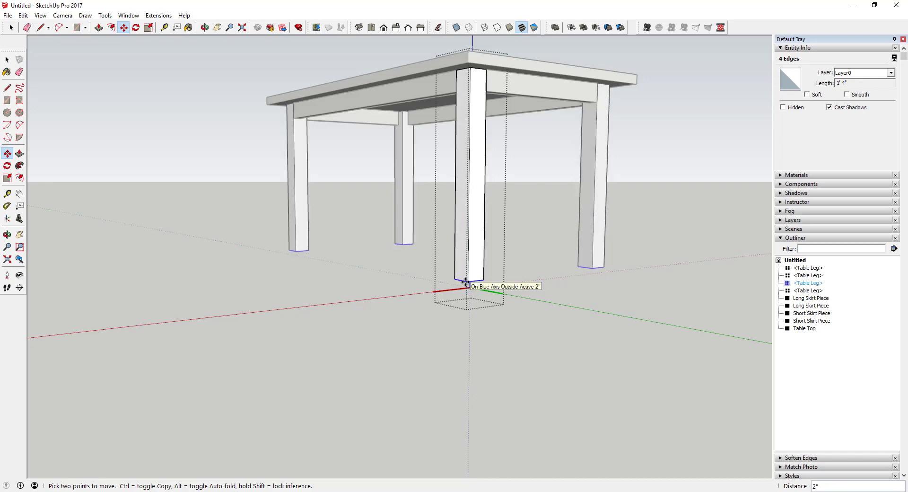
{"action": "key", "text": "ctrl"}
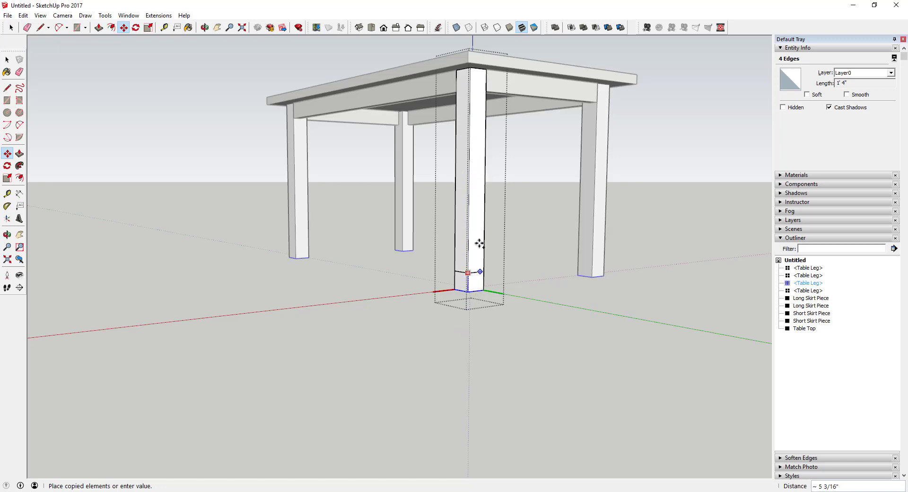
{"action": "left_click", "coordinate": [597, 102]}
Move the copied loop of edges 2" down the leg along the blue axis
{"action": "scroll", "coordinate": [465, 88], "scroll_direction": "up", "scroll_amount": 3}
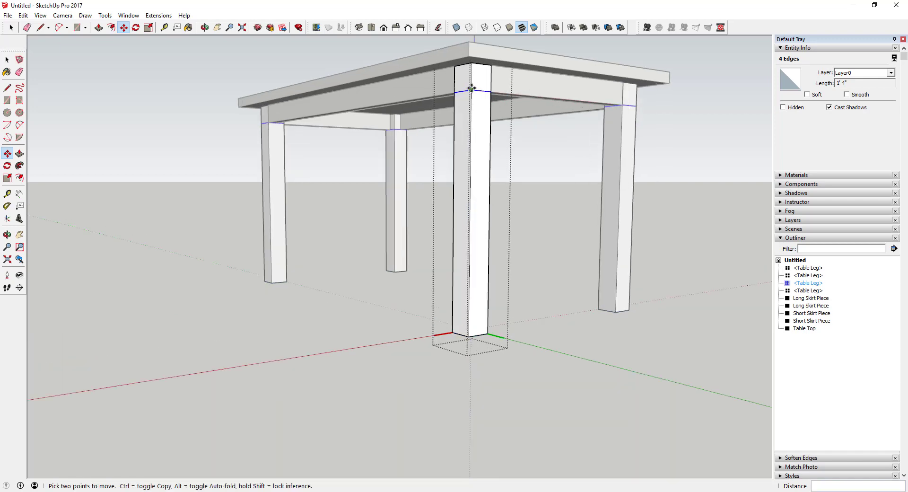
{"action": "type", "text": "2"}
{"action": "key", "text": "Return"}
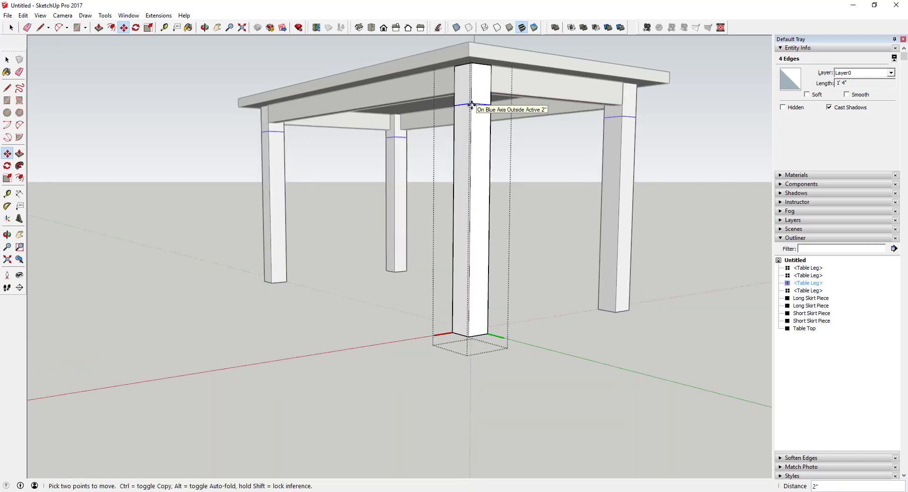
{"action": "key", "text": "space"}
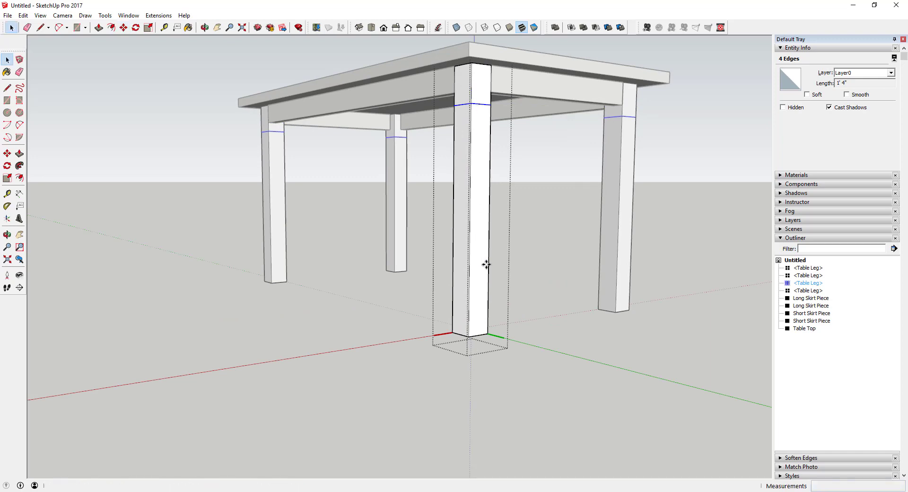
{"action": "middle_click_drag", "start_coordinate": [486, 263], "coordinate": [445, 271]}
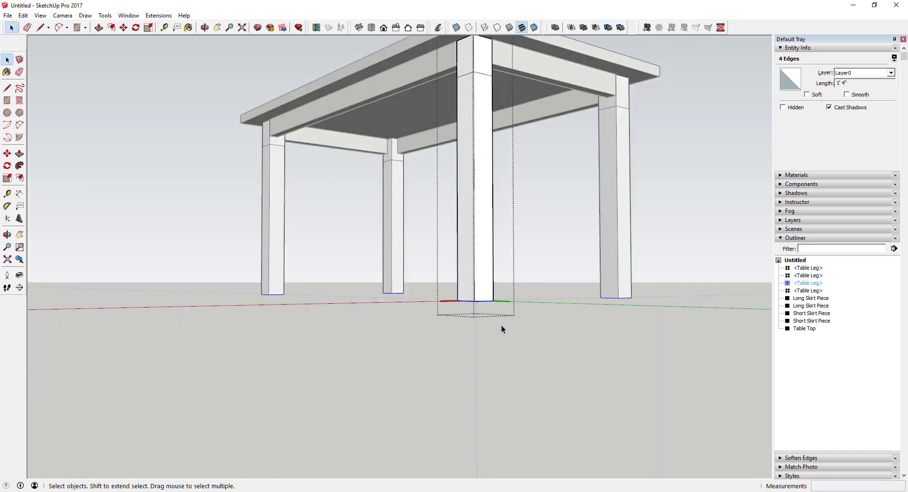
Scale the leg's bottom face about its center to about 0.42 to taper the leg, and finish editing the component
{"action": "middle_click_drag", "start_coordinate": [501, 329], "coordinate": [472, 185]}
{"action": "key", "text": "s"}
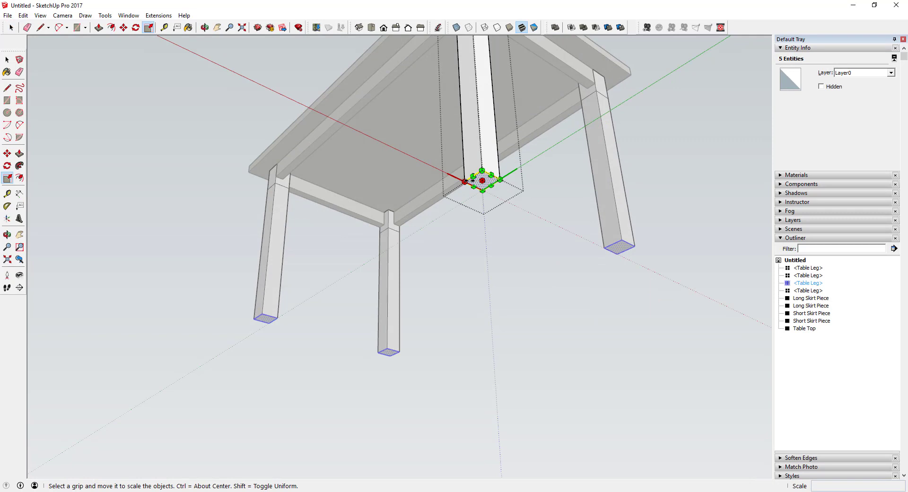
{"action": "left_click_drag", "start_coordinate": [472, 180], "coordinate": [474, 180], "text": "ctrl"}
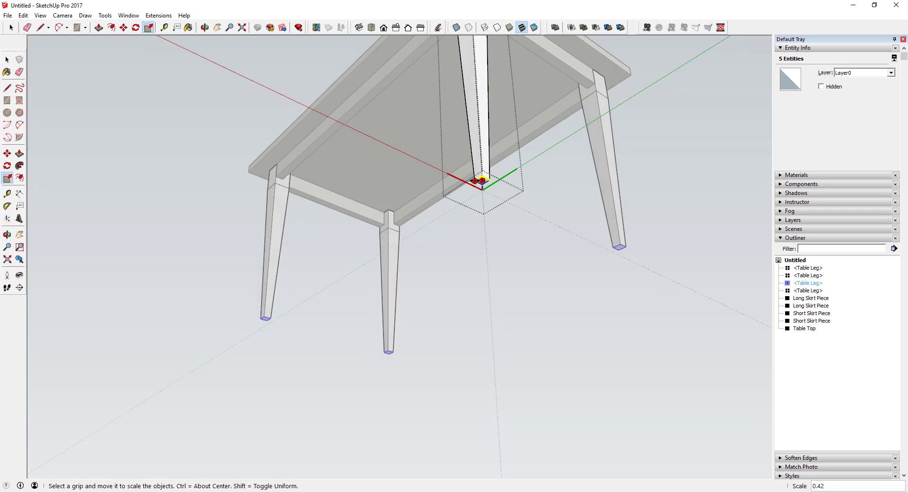
{"action": "middle_click_drag", "start_coordinate": [489, 273], "coordinate": [489, 231]}
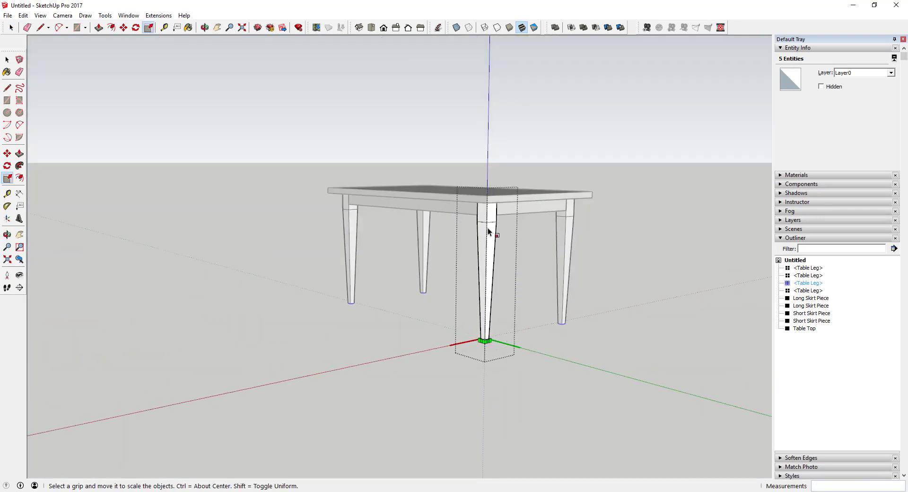
{"action": "scroll", "coordinate": [489, 232], "scroll_direction": "up", "scroll_amount": 5}
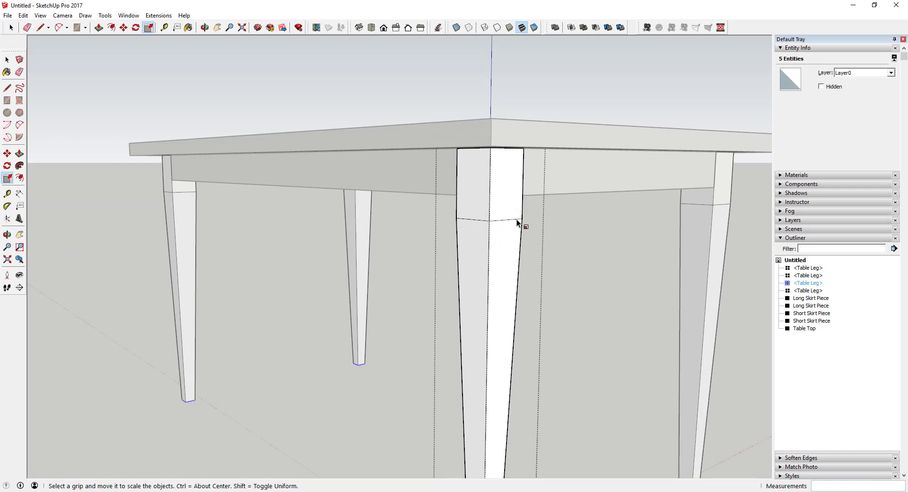
{"action": "middle_click_drag", "start_coordinate": [495, 160], "coordinate": [482, 127]}
{"action": "scroll", "coordinate": [465, 156], "scroll_direction": "down", "scroll_amount": 3}
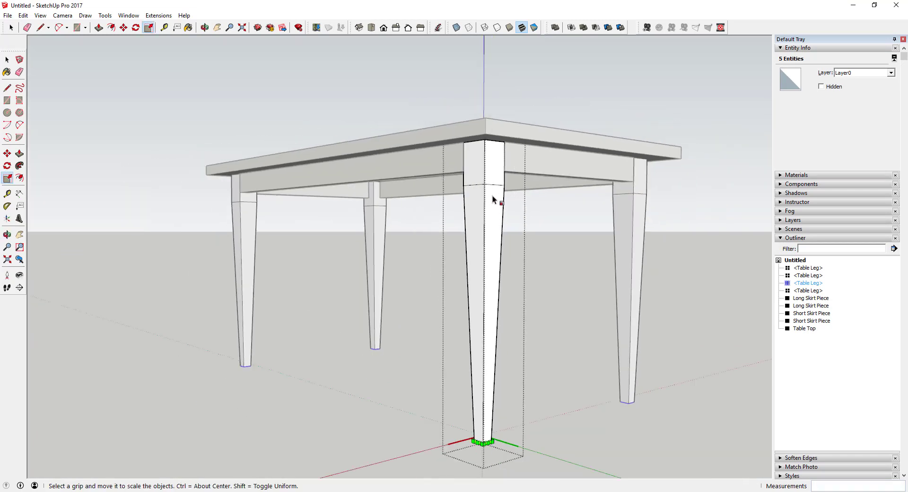
{"action": "key", "text": "space"}
{"action": "left_click", "coordinate": [560, 412]}
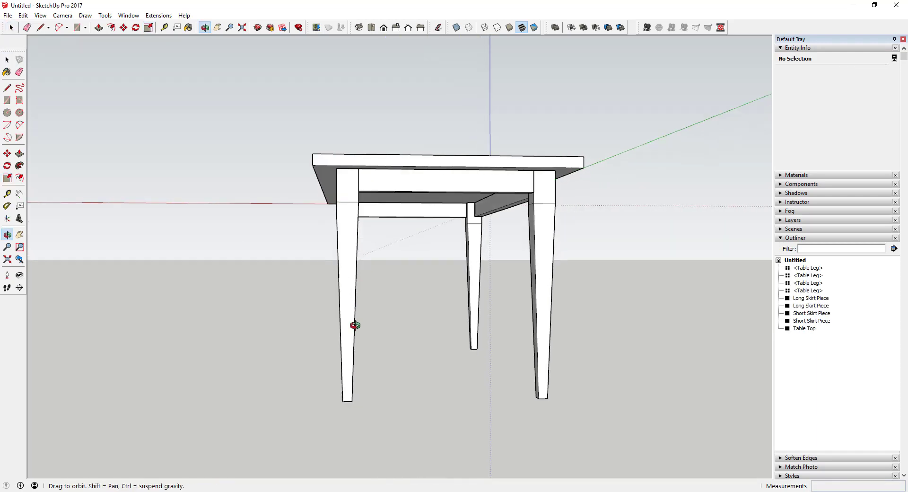
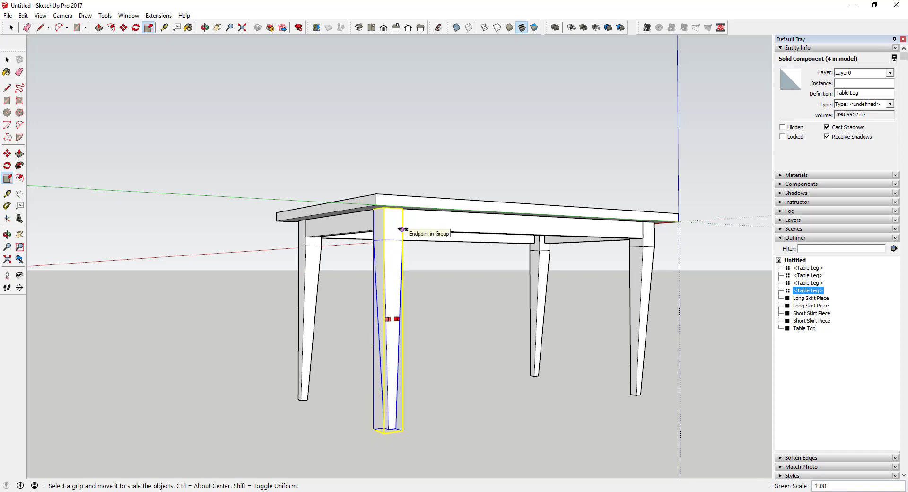
Mirror the selected Table Leg across the table's width with Scale so that its foot sits at the outer side
{"action": "key", "text": "space"}
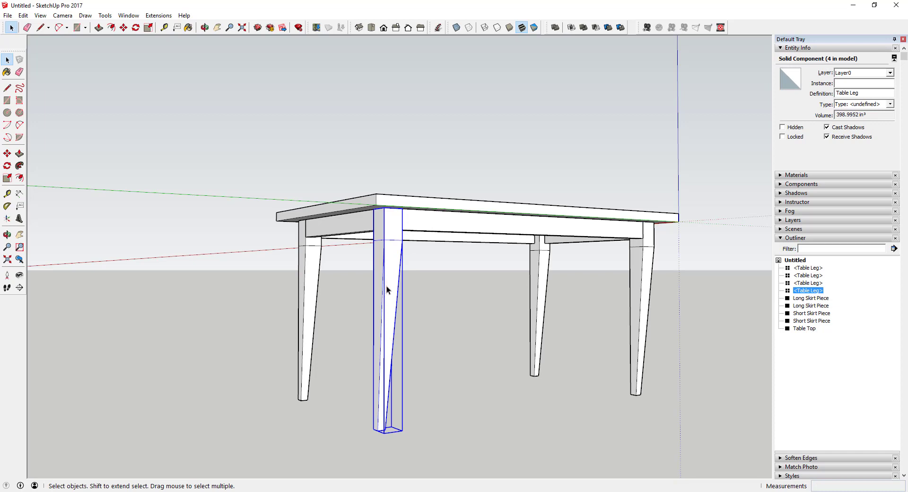
{"action": "key", "text": "s"}
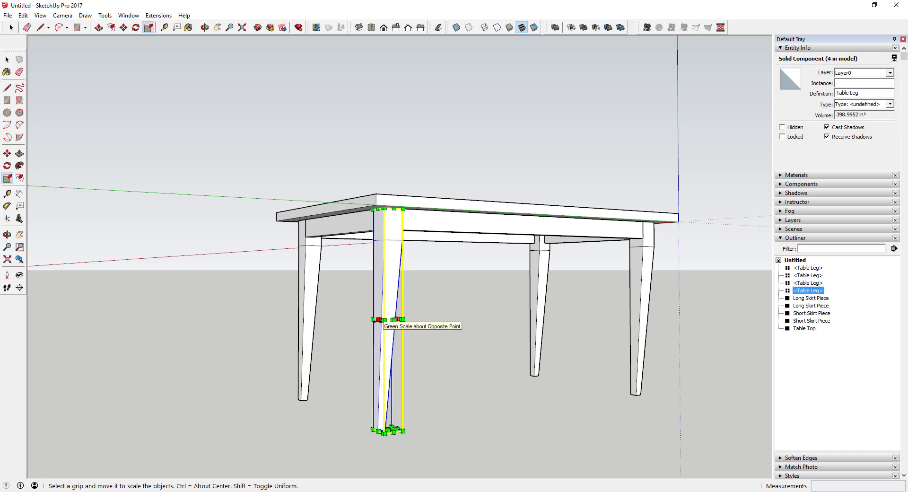
{"action": "left_click_drag", "start_coordinate": [379, 319], "coordinate": [639, 346]}
{"action": "key", "text": "o"}
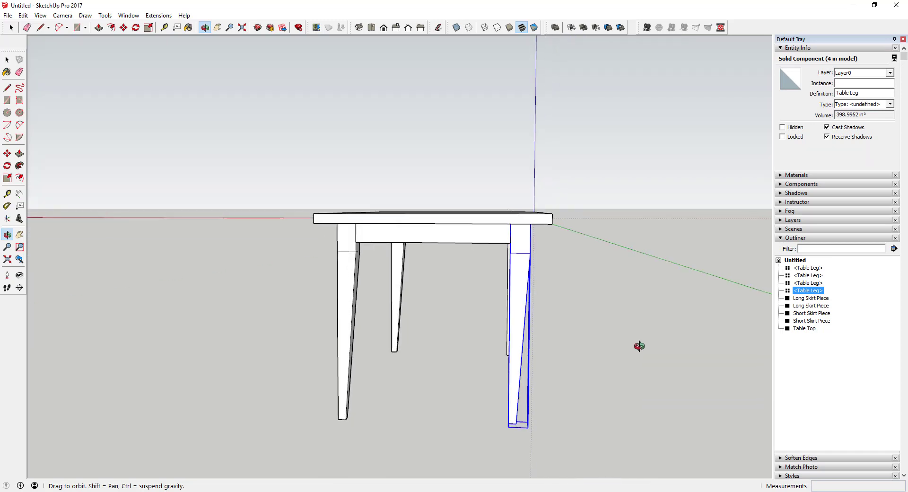
{"action": "key", "text": "s"}
{"action": "middle_click_drag", "start_coordinate": [525, 320], "coordinate": [559, 320]}
{"action": "scroll", "coordinate": [544, 322], "scroll_direction": "up", "scroll_amount": 2}
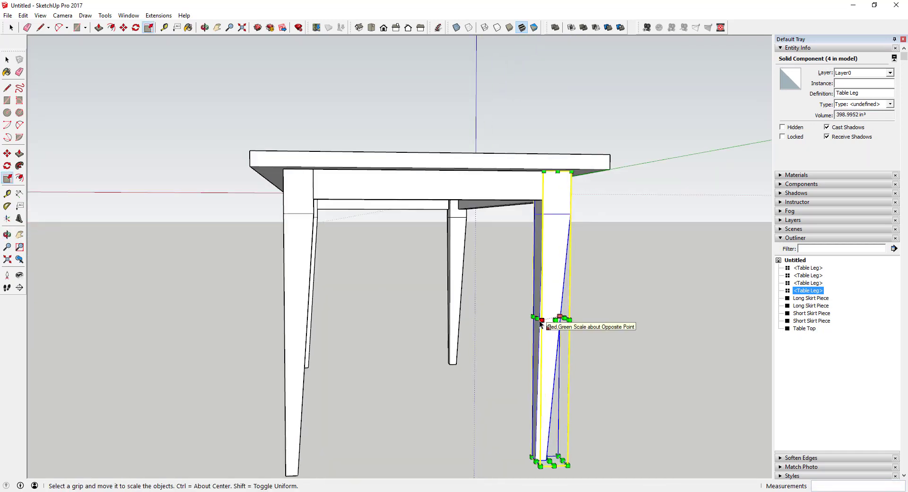
{"action": "left_click_drag", "start_coordinate": [532, 318], "coordinate": [564, 318]}
{"action": "key", "text": "space"}
{"action": "key", "text": "o"}
{"action": "left_click_drag", "start_coordinate": [600, 352], "coordinate": [302, 233]}
{"action": "key", "text": "space"}
Select the Table Leg at the table corner nearest the model origin and show it from below
{"action": "scroll", "coordinate": [506, 290], "scroll_direction": "down", "scroll_amount": 3}
{"action": "scroll", "coordinate": [537, 299], "scroll_direction": "up", "scroll_amount": 5}
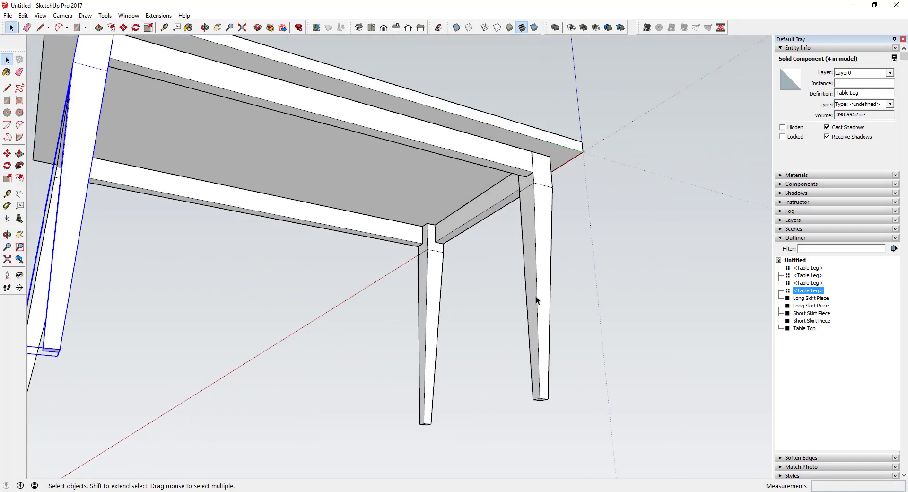
{"action": "left_click", "coordinate": [548, 284]}
{"action": "middle_click_drag", "start_coordinate": [566, 403], "coordinate": [569, 251]}
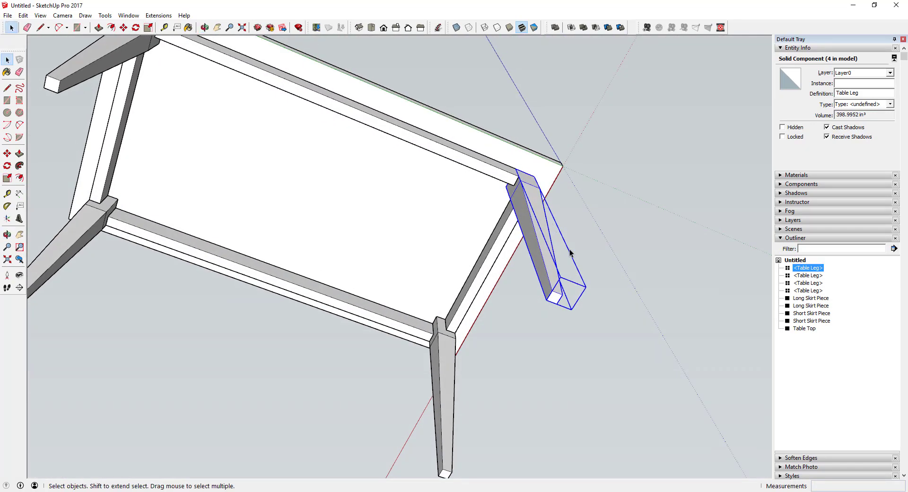
{"action": "key", "text": "m"}
{"action": "key", "text": "space"}
{"action": "key", "text": "m"}
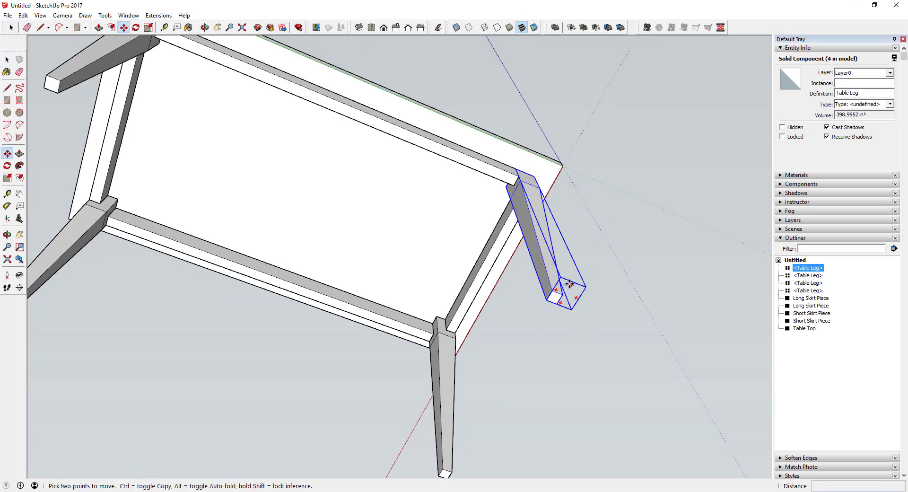
{"action": "mouse_move", "coordinate": [572, 285]}
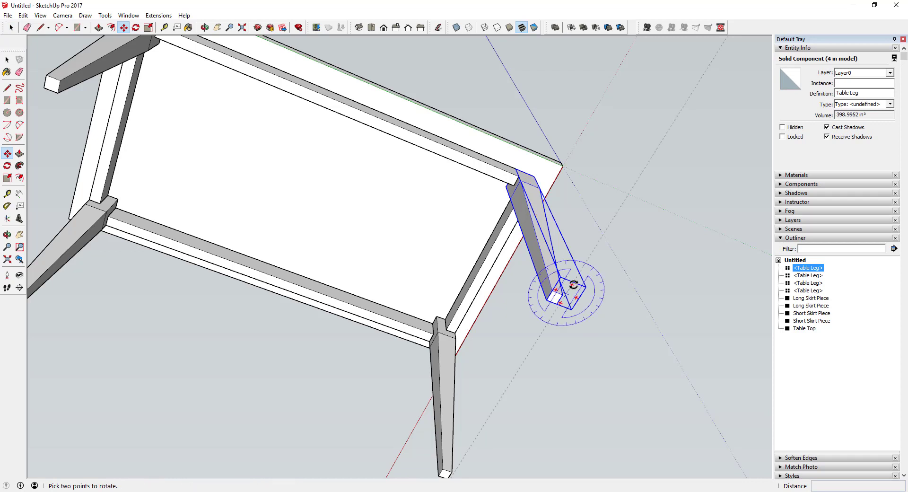
{"action": "left_click", "coordinate": [573, 284]}
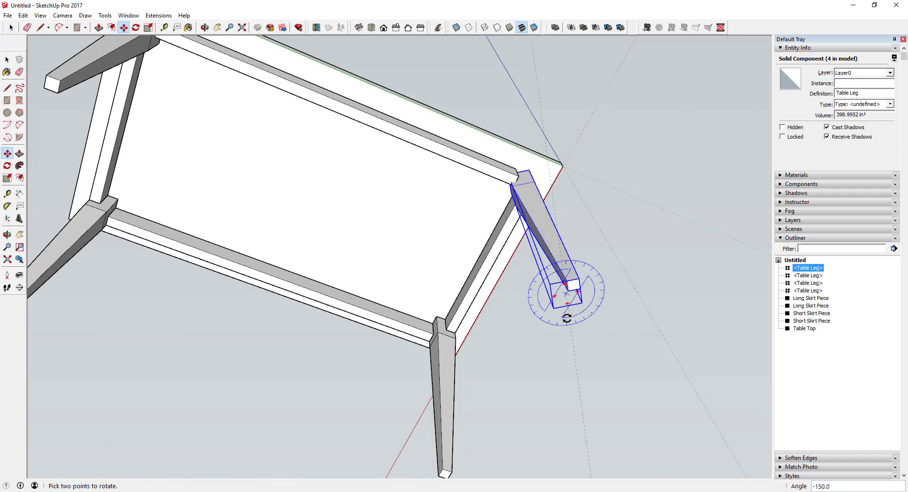
{"action": "key", "text": "space"}
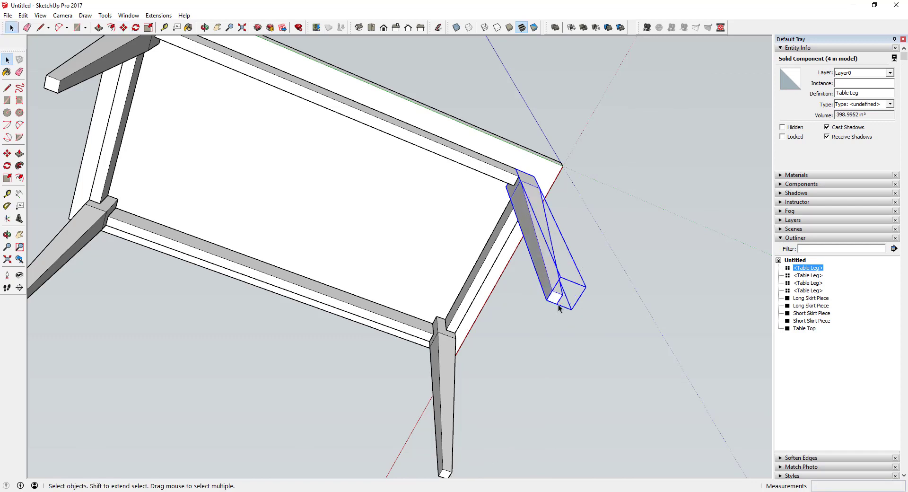
Rotate the origin-corner Table Leg 180° about its vertical axis so that its foot lies toward the outer corner
{"action": "key", "text": "m"}
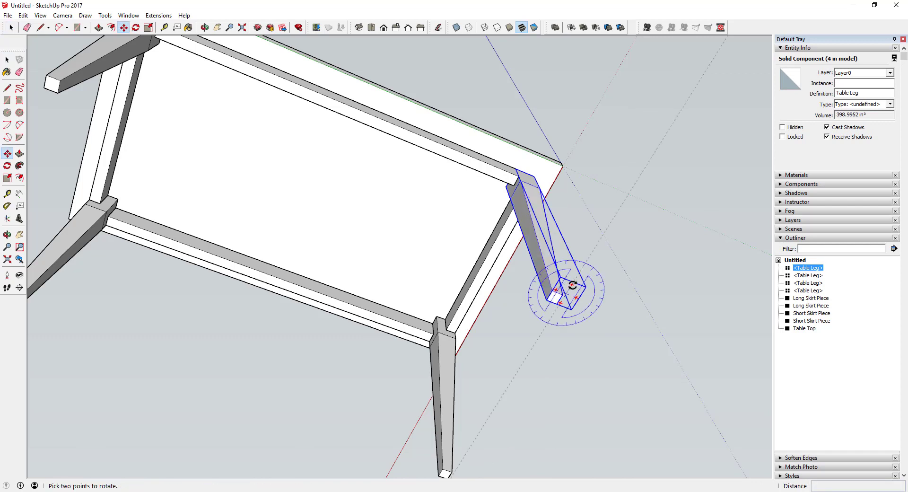
{"action": "left_click", "coordinate": [572, 285]}
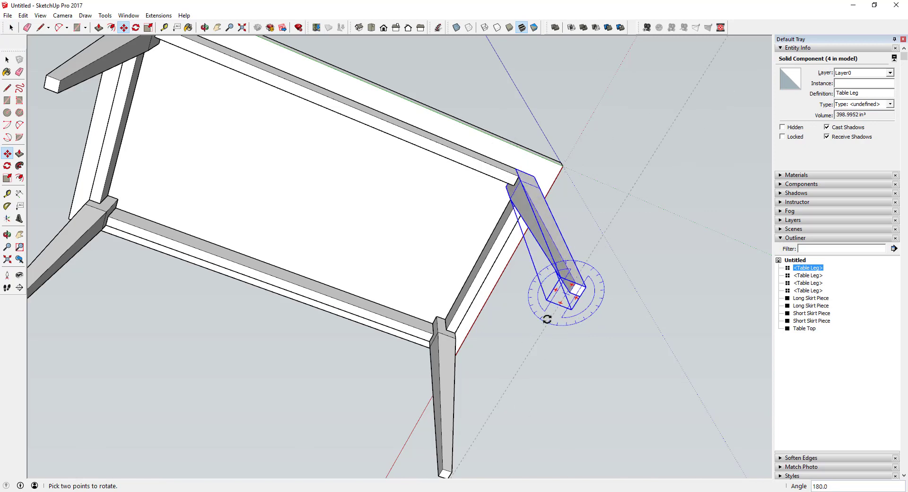
{"action": "left_click", "coordinate": [549, 316]}
{"action": "key", "text": "space"}
Select the Table Leg at the other end of the same short skirt and rotate it about its vertical axis
{"action": "middle_click_drag", "start_coordinate": [553, 311], "coordinate": [486, 396]}
{"action": "scroll", "coordinate": [480, 361], "scroll_direction": "up", "scroll_amount": 3}
{"action": "left_click", "coordinate": [492, 393]}
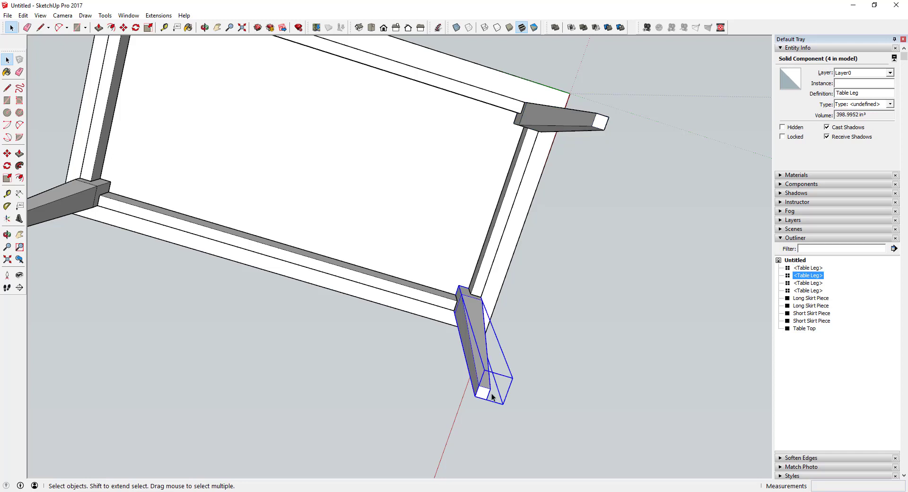
{"action": "key", "text": "m"}
{"action": "key", "text": "q"}
{"action": "left_click", "coordinate": [493, 387]}
{"action": "left_click", "coordinate": [500, 379]}
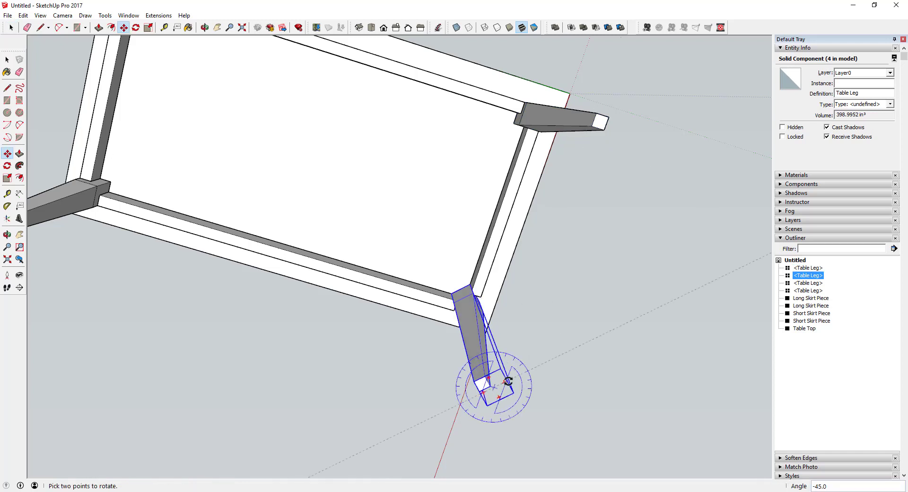
{"action": "left_click", "coordinate": [487, 401]}
{"action": "key", "text": "space"}
Rotate that same leg again about its vertical axis so that its straight faces point outward and its tapers inward
{"action": "scroll", "coordinate": [521, 229], "scroll_direction": "down", "scroll_amount": 5}
{"action": "middle_click_drag", "start_coordinate": [521, 229], "coordinate": [86, 297]}
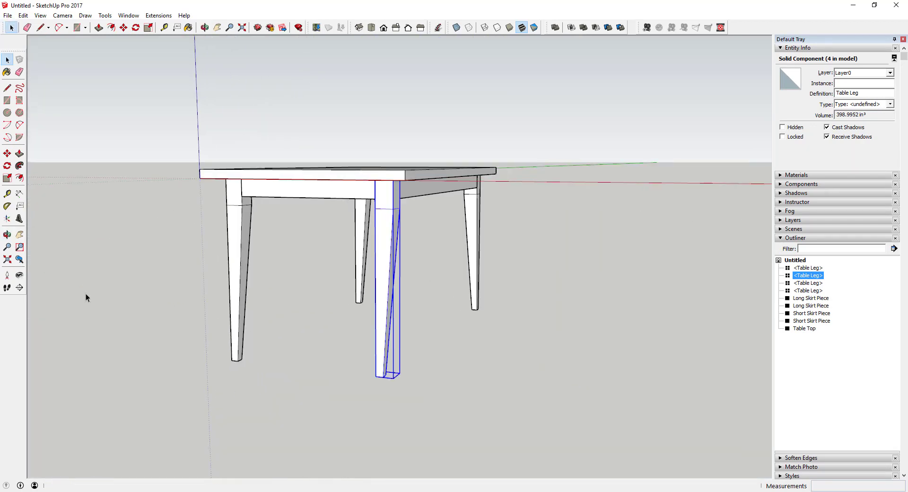
{"action": "middle_click_drag", "start_coordinate": [214, 378], "coordinate": [485, 162]}
{"action": "scroll", "coordinate": [445, 328], "scroll_direction": "up", "scroll_amount": 3}
{"action": "key", "text": "m"}
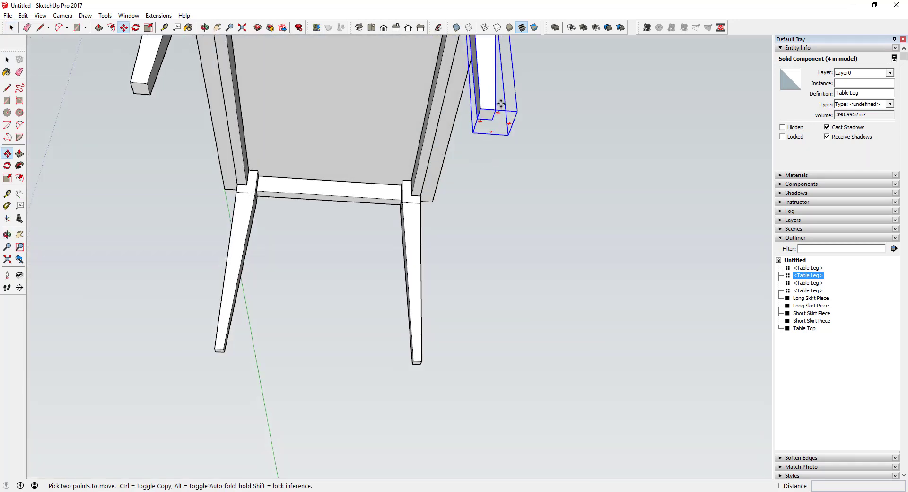
{"action": "left_click", "coordinate": [491, 113]}
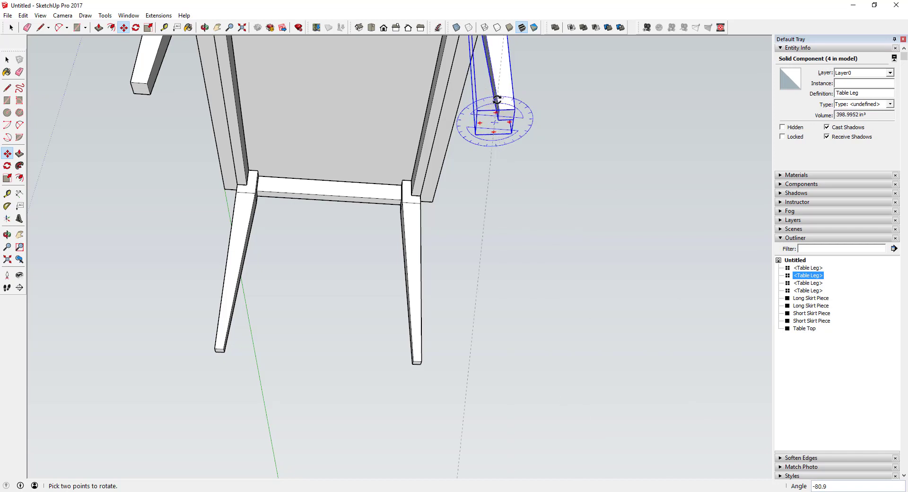
{"action": "left_click", "coordinate": [500, 102]}
{"action": "key", "text": "space"}
{"action": "middle_click_drag", "start_coordinate": [537, 156], "coordinate": [327, 206]}
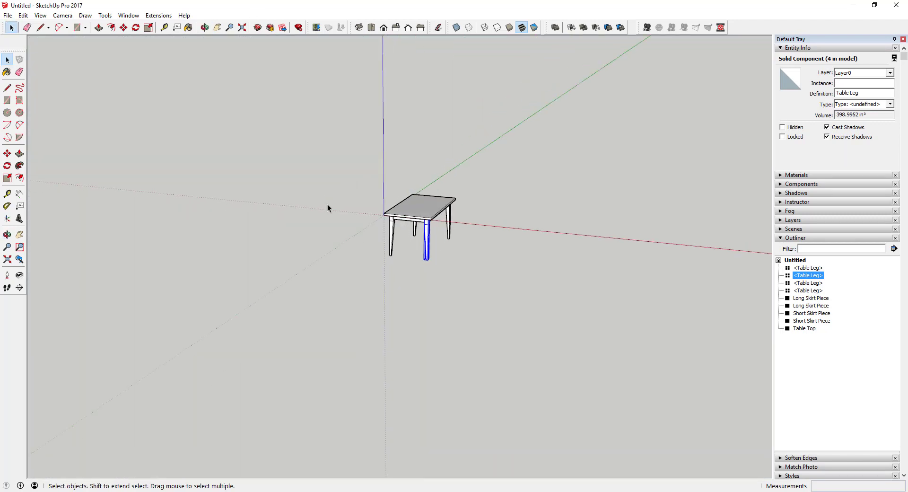
{"action": "scroll", "coordinate": [525, 227], "scroll_direction": "up", "scroll_amount": 5}
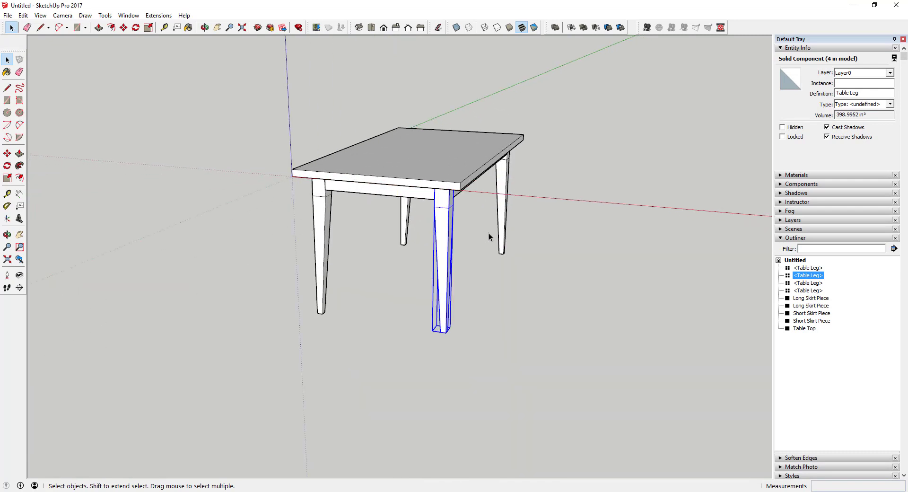
{"action": "scroll", "coordinate": [437, 259], "scroll_direction": "down", "scroll_amount": 3}
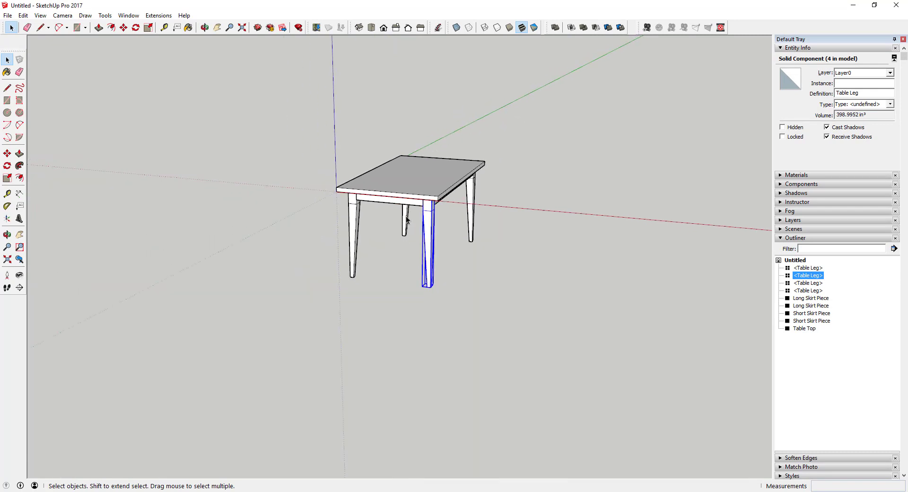
{"action": "middle_click_drag", "start_coordinate": [438, 259], "coordinate": [551, 197]}
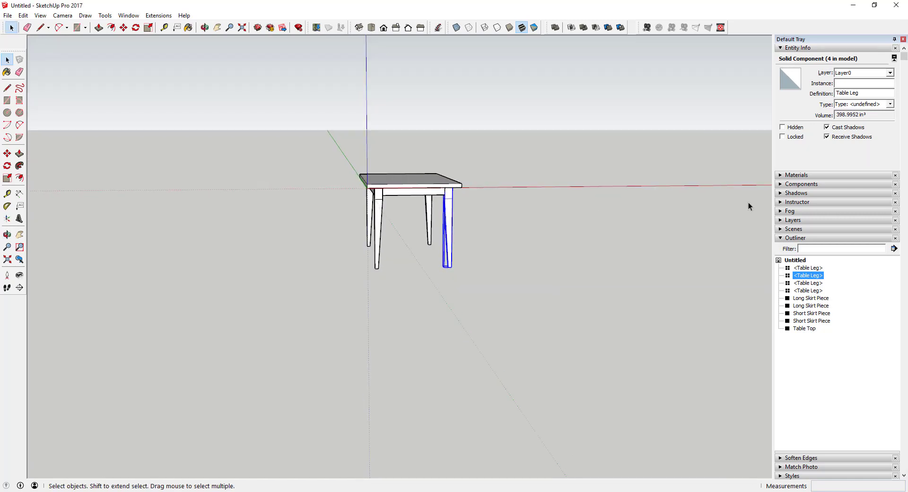
{"action": "key", "text": "m"}
{"action": "left_click", "coordinate": [445, 195]}
{"action": "key", "text": "ctrl"}
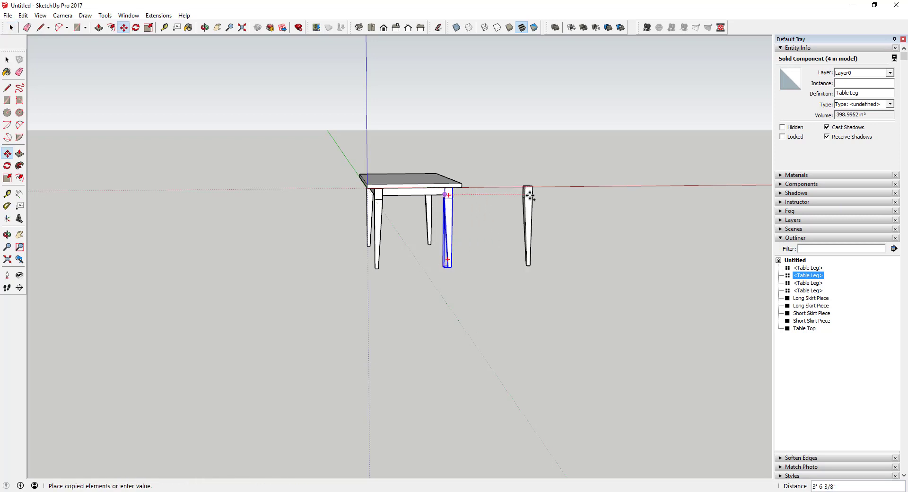
{"action": "key", "text": "space"}
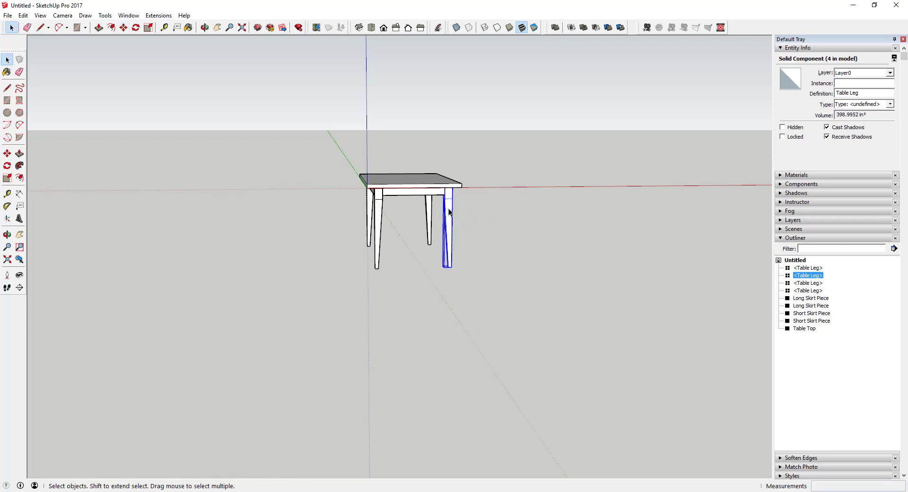
Copy the selected Table Leg along the red axis to an empty spot well away from the table
{"action": "key", "text": "m"}
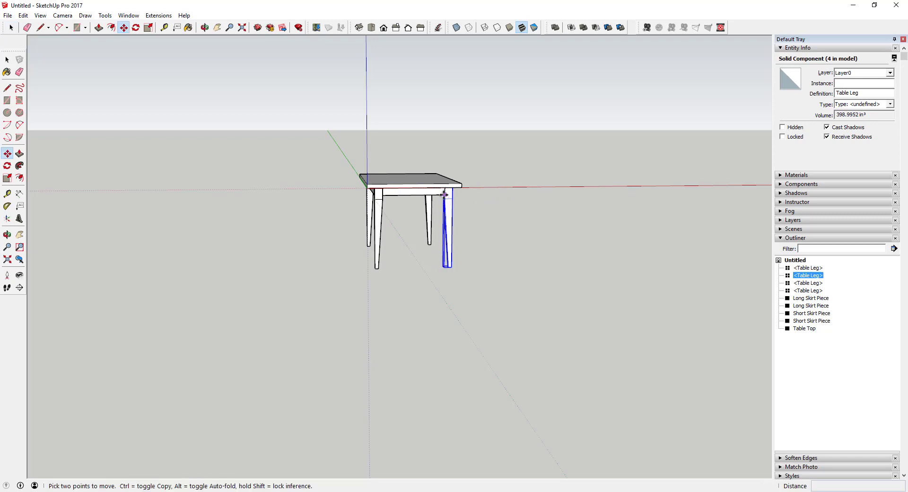
{"action": "left_click", "coordinate": [444, 195]}
{"action": "key", "text": "ctrl"}
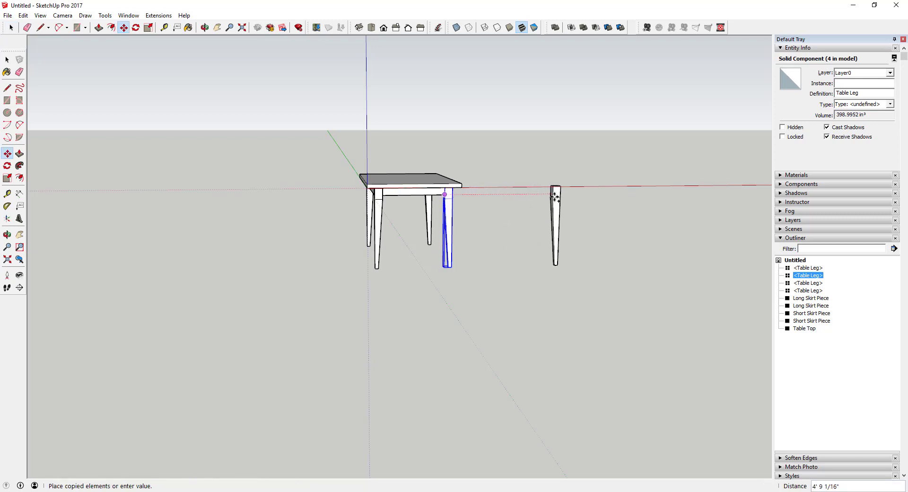
{"action": "left_click", "coordinate": [578, 197]}
{"action": "key", "text": "space"}
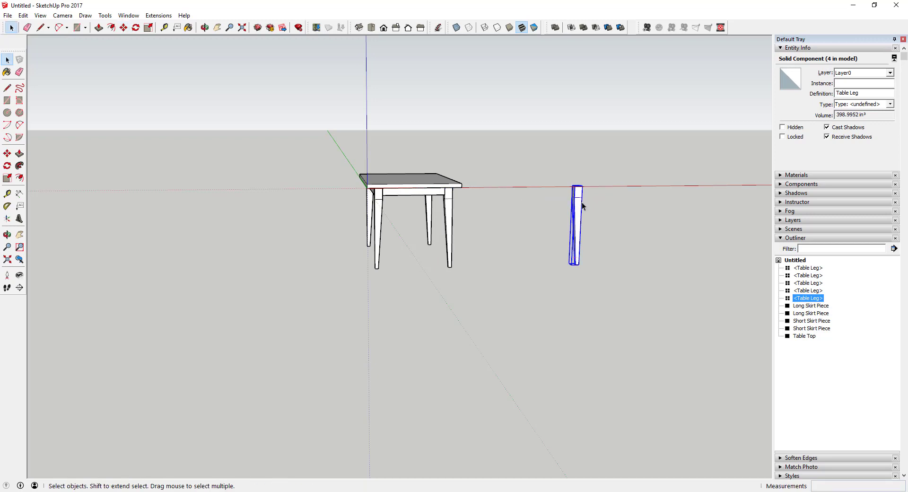
{"action": "scroll", "coordinate": [632, 219], "scroll_direction": "up", "scroll_amount": 5}
{"action": "middle_click_drag", "start_coordinate": [501, 193], "coordinate": [509, 164]}
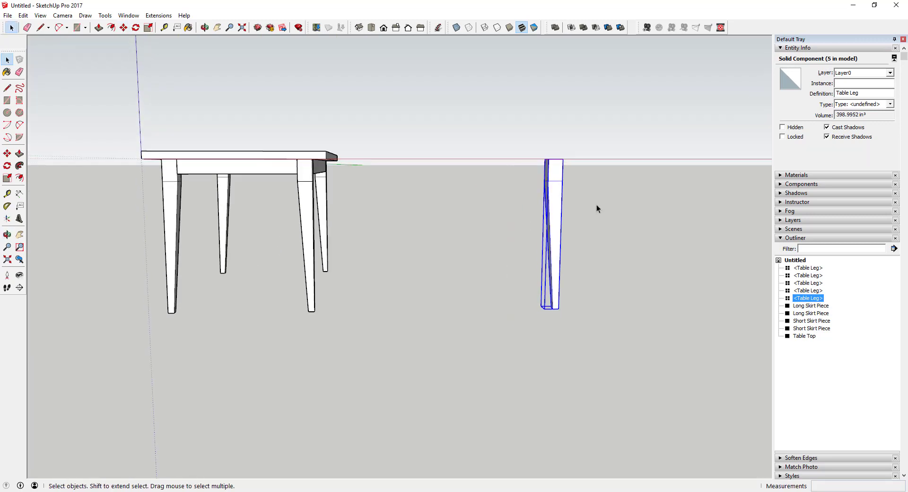
{"action": "double_click", "coordinate": [553, 191]}
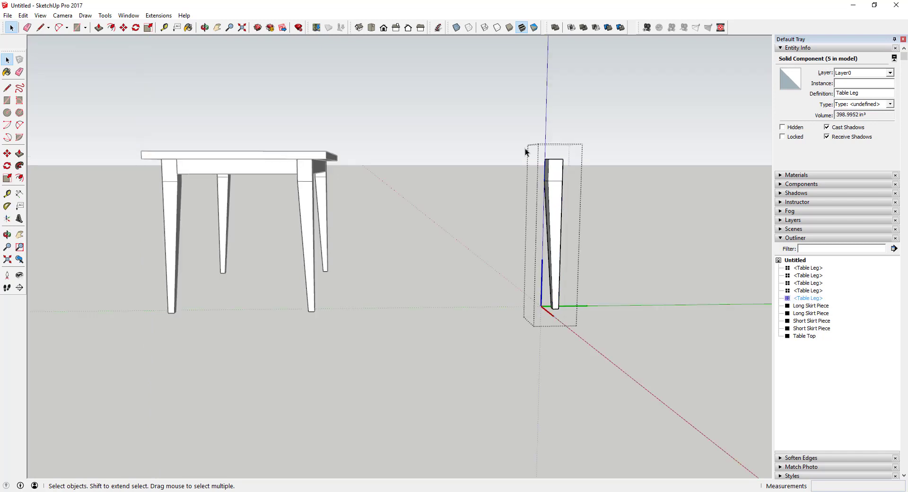
{"action": "double_click", "coordinate": [554, 162]}
{"action": "key", "text": "m"}
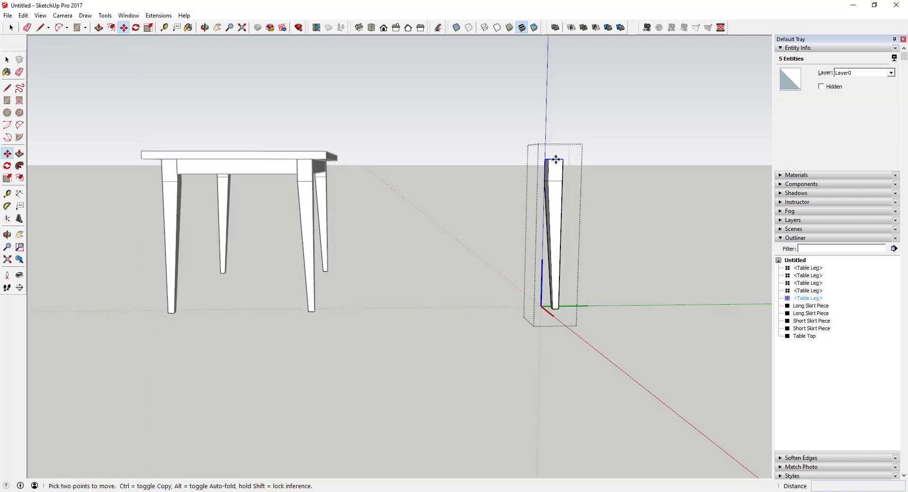
{"action": "left_click", "coordinate": [554, 162]}
{"action": "key", "text": "Escape"}
{"action": "key", "text": "space"}
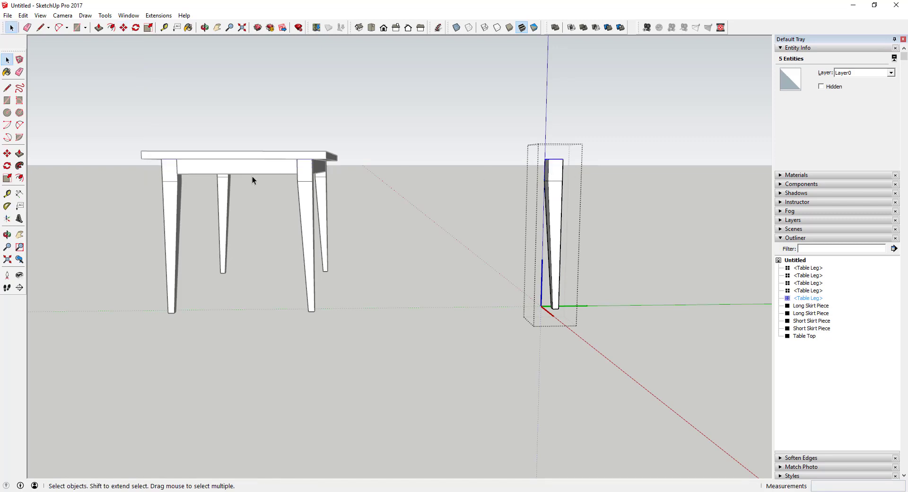
{"action": "middle_click_drag", "start_coordinate": [475, 198], "coordinate": [628, 228]}
{"action": "left_click", "coordinate": [629, 228]}
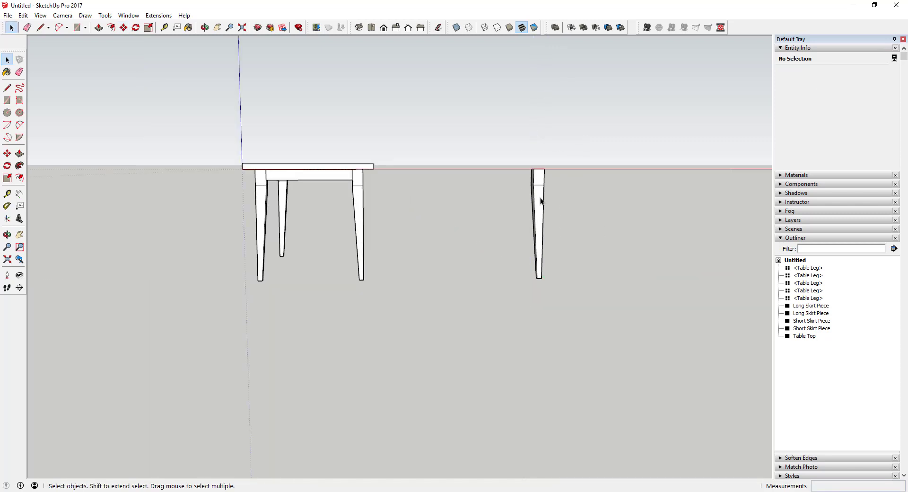
Make the copied leg a unique component and rename it Table Leg Round Option in the Outliner
{"action": "right_click", "coordinate": [540, 197]}
{"action": "left_click", "coordinate": [580, 189]}
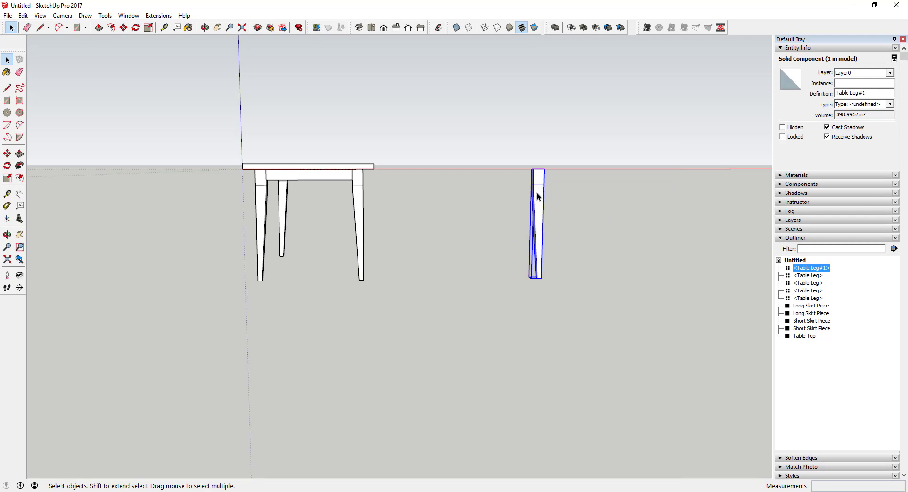
{"action": "right_click", "coordinate": [821, 273]}
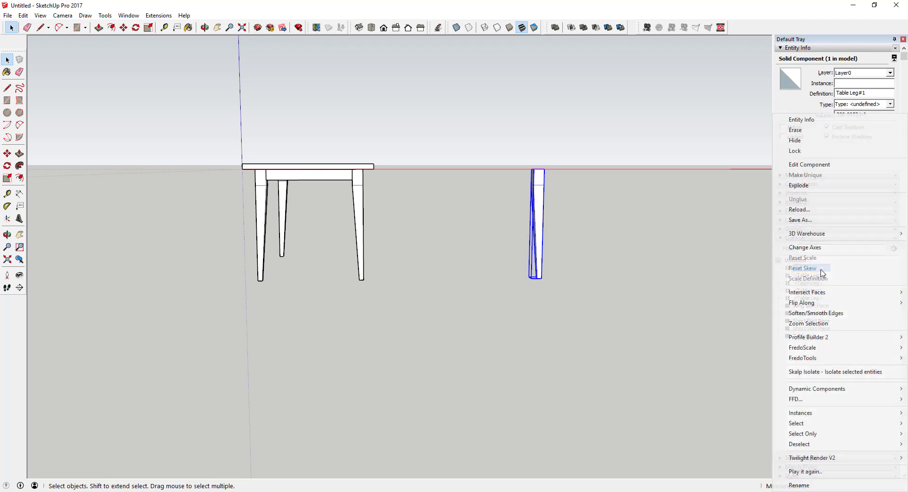
{"action": "left_click", "coordinate": [799, 483]}
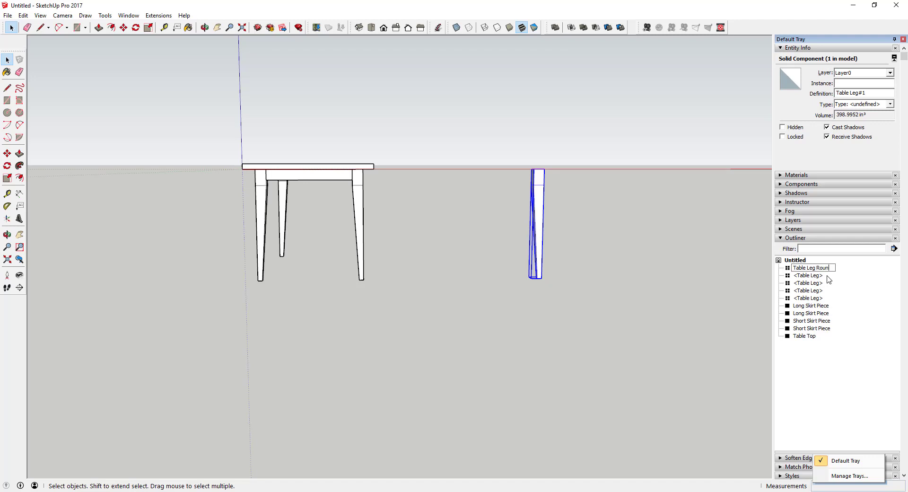
{"action": "type", "text": "Table Leg Round Option"}
{"action": "key", "text": "Return"}
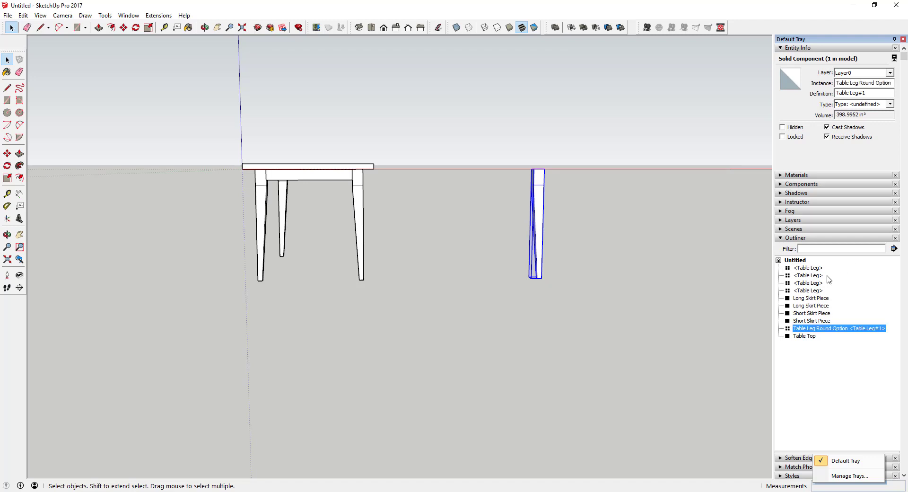
{"action": "left_click", "coordinate": [667, 287]}
{"action": "middle_click_drag", "start_coordinate": [594, 235], "coordinate": [541, 195]}
{"action": "left_click", "coordinate": [538, 202]}
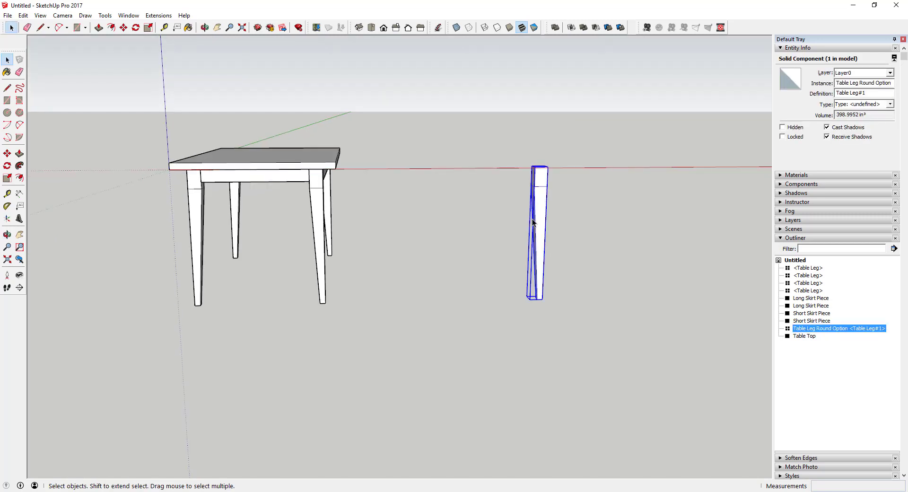
{"action": "scroll", "coordinate": [537, 202], "scroll_direction": "down", "scroll_amount": 3}
{"action": "middle_click_drag", "start_coordinate": [627, 219], "coordinate": [569, 222]}
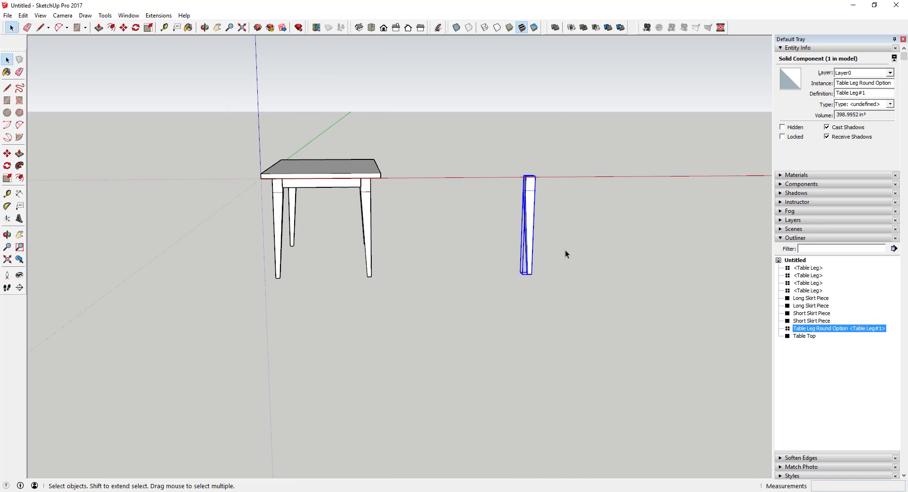
{"action": "scroll", "coordinate": [532, 204], "scroll_direction": "up", "scroll_amount": 3}
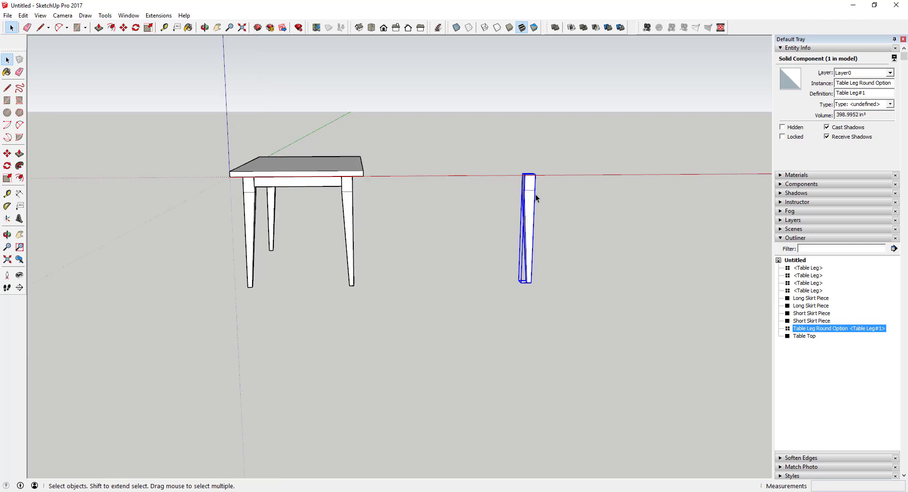
{"action": "scroll", "coordinate": [530, 205], "scroll_direction": "down", "scroll_amount": 2}
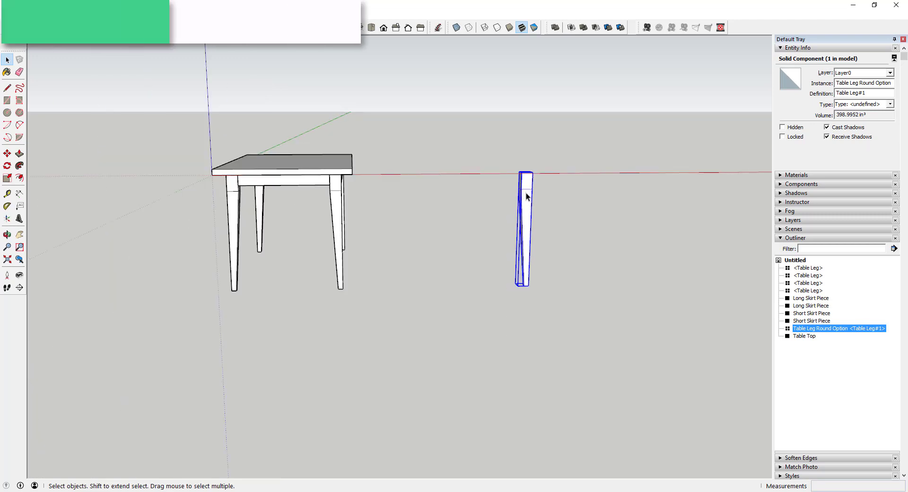
Open Table Leg Round Option for editing and erase its tapered lower part, leaving only the block at its head
{"action": "scroll", "coordinate": [526, 201], "scroll_direction": "up", "scroll_amount": 2}
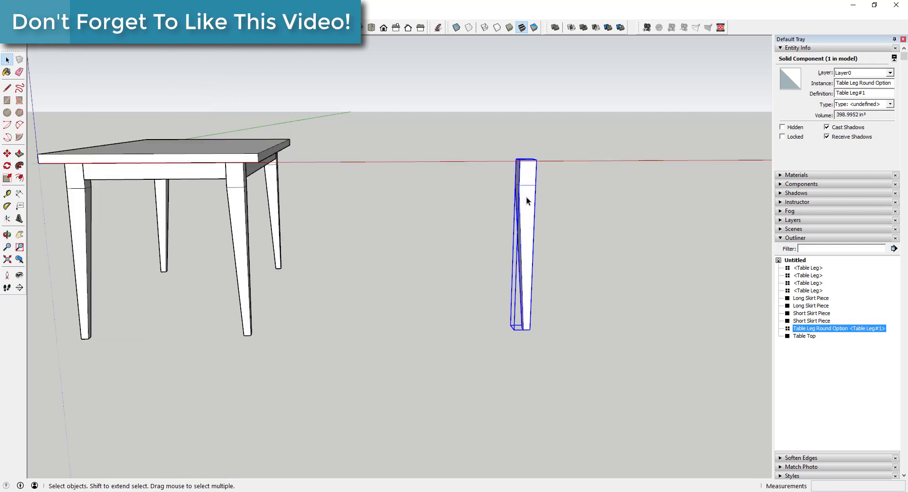
{"action": "double_click", "coordinate": [526, 197]}
{"action": "key", "text": "o"}
{"action": "left_click_drag", "start_coordinate": [531, 189], "coordinate": [490, 177]}
{"action": "key", "text": "space"}
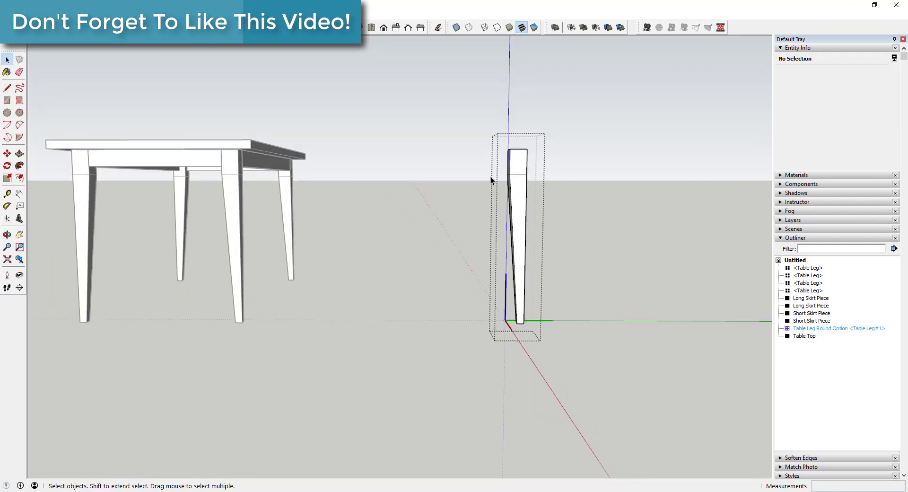
{"action": "key", "text": "e"}
{"action": "left_click_drag", "start_coordinate": [521, 314], "coordinate": [519, 323]}
{"action": "key", "text": "space"}
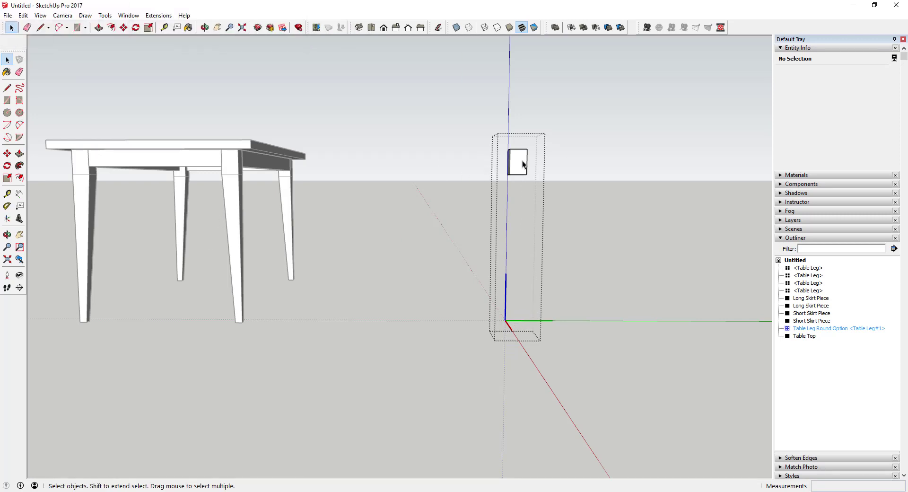
Close the open underside of the leg's head block with a 4" by 4" rectangle
{"action": "middle_click_drag", "start_coordinate": [523, 192], "coordinate": [509, 152]}
{"action": "scroll", "coordinate": [506, 144], "scroll_direction": "up", "scroll_amount": 2}
{"action": "key", "text": "r"}
{"action": "left_click", "coordinate": [500, 135]}
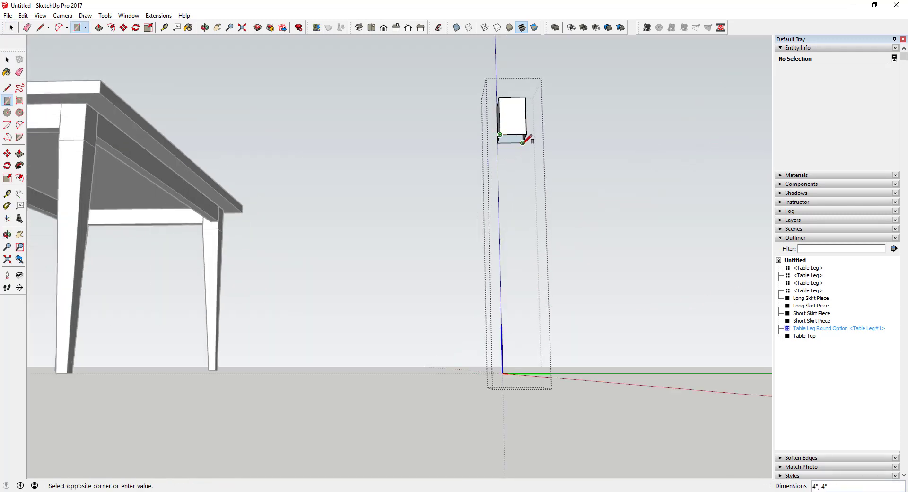
{"action": "key", "text": "Escape"}
{"action": "key", "text": "space"}
{"action": "key", "text": "l"}
{"action": "scroll", "coordinate": [514, 138], "scroll_direction": "up", "scroll_amount": 3}
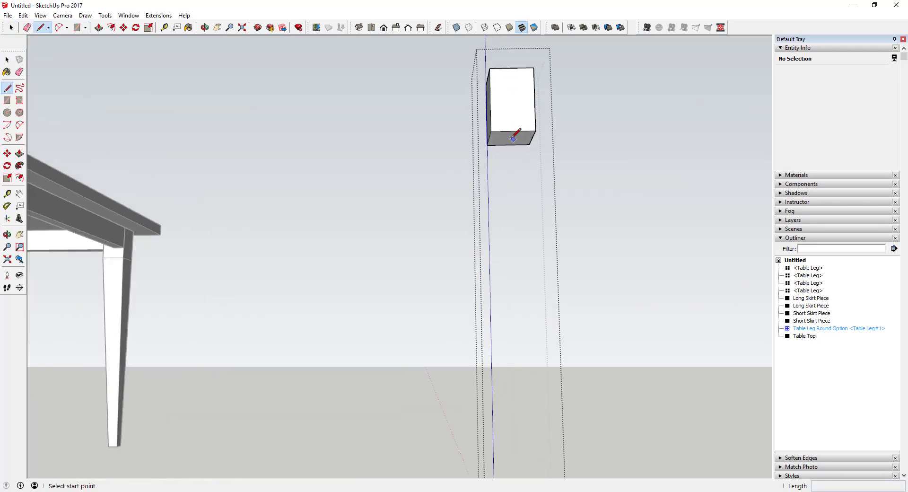
{"action": "left_click", "coordinate": [514, 127]}
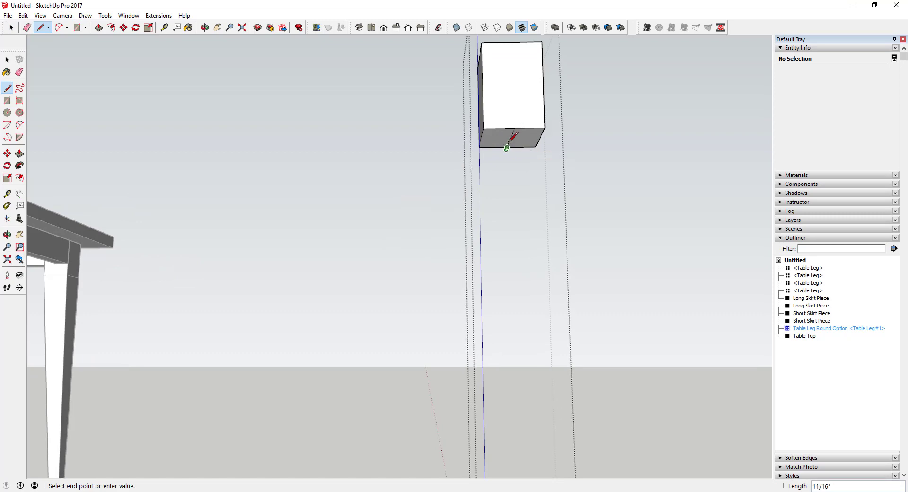
{"action": "key", "text": "space"}
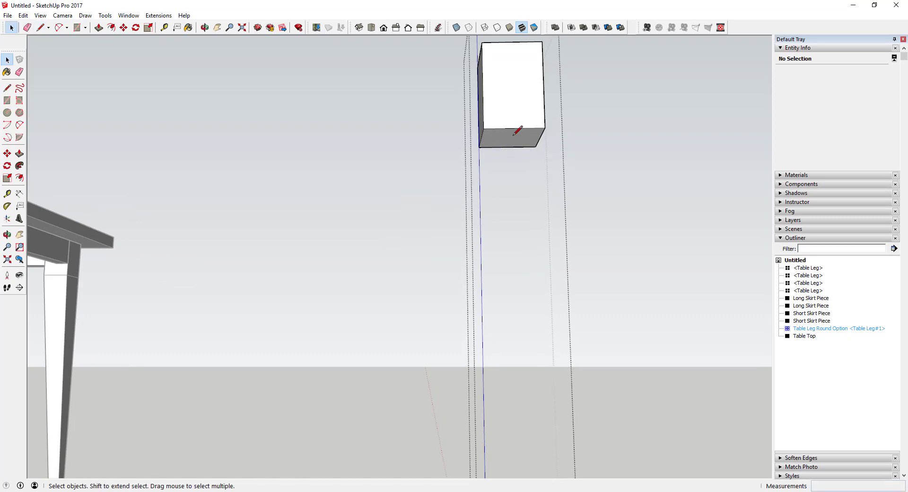
Draw lines forming a narrow upright rectangular face from the centre of the block's underside down to foot level and back up to the block
{"action": "key", "text": "l"}
{"action": "left_click", "coordinate": [507, 146]}
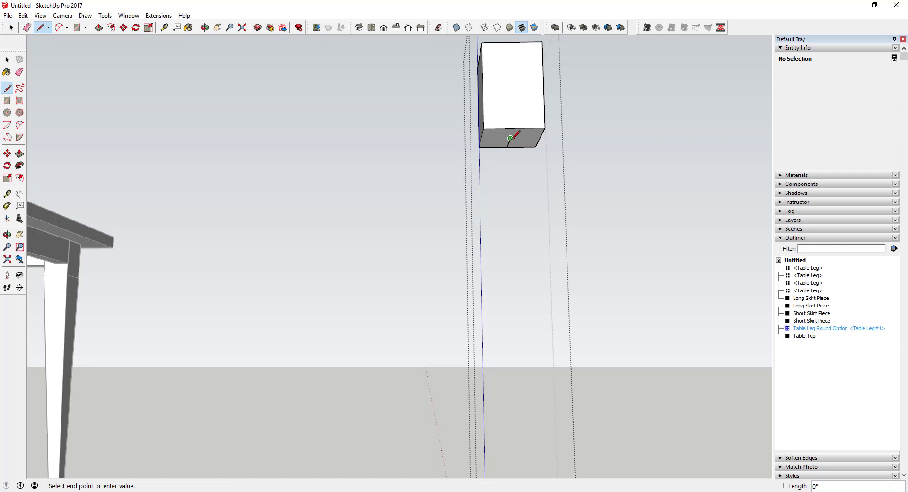
{"action": "key", "text": "o"}
{"action": "left_click_drag", "start_coordinate": [529, 172], "coordinate": [282, 213]}
{"action": "middle_click_drag", "start_coordinate": [282, 212], "coordinate": [335, 366]}
{"action": "scroll", "coordinate": [312, 366], "scroll_direction": "up", "scroll_amount": 3}
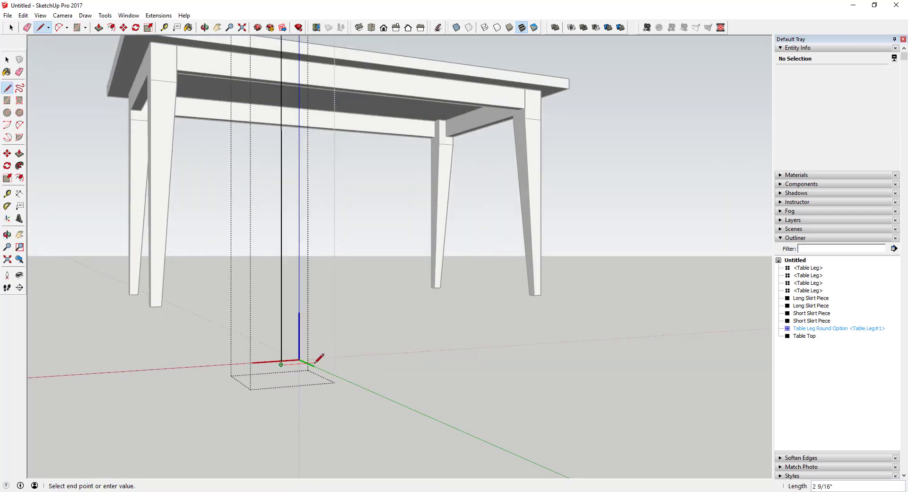
{"action": "scroll", "coordinate": [305, 365], "scroll_direction": "down", "scroll_amount": 3}
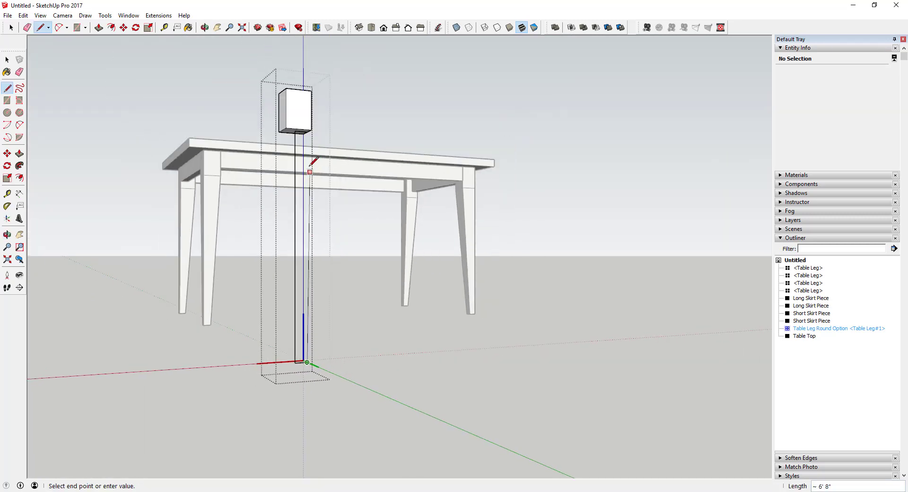
{"action": "left_click", "coordinate": [310, 131]}
{"action": "key", "text": "space"}
Draw a short slanted line on the upright face, from its lower edge's midpoint up toward its outer edge
{"action": "scroll", "coordinate": [334, 340], "scroll_direction": "up", "scroll_amount": 5}
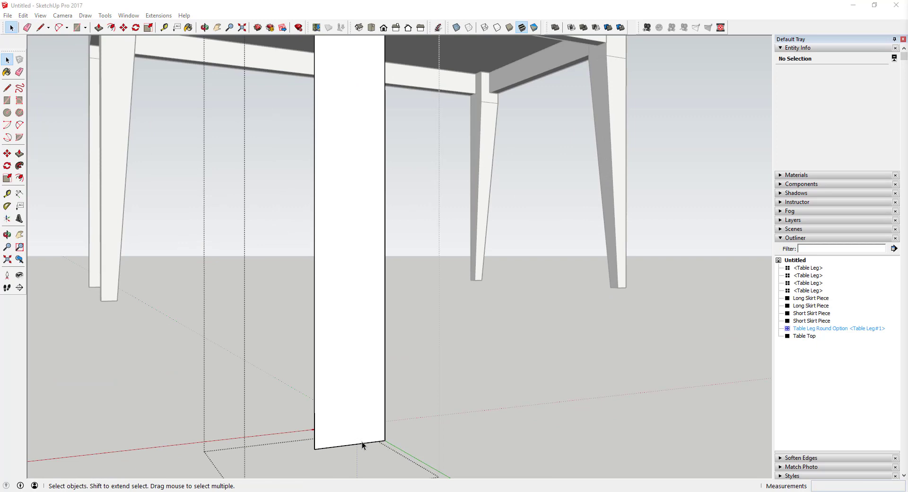
{"action": "left_click", "coordinate": [362, 441]}
{"action": "key", "text": "l"}
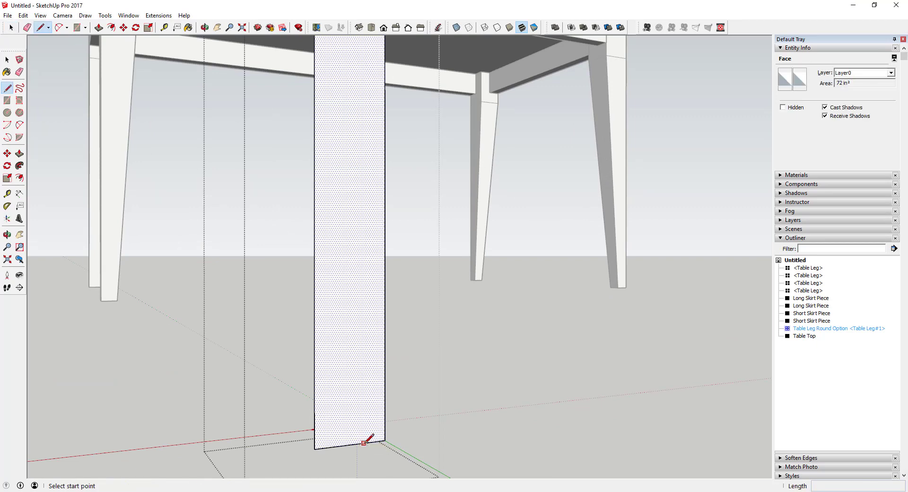
{"action": "scroll", "coordinate": [340, 442], "scroll_direction": "down", "scroll_amount": 3}
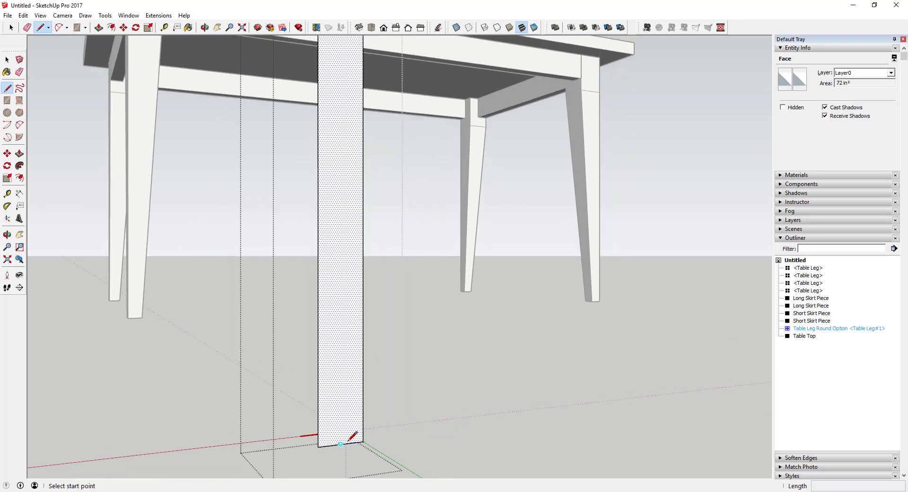
{"action": "left_click", "coordinate": [341, 444]}
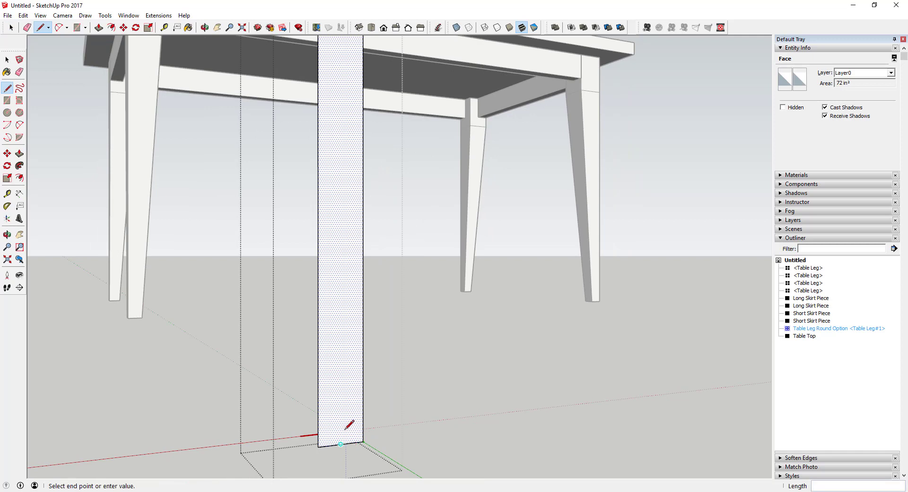
{"action": "left_click", "coordinate": [353, 396]}
{"action": "key", "text": "a"}
{"action": "key", "text": "space"}
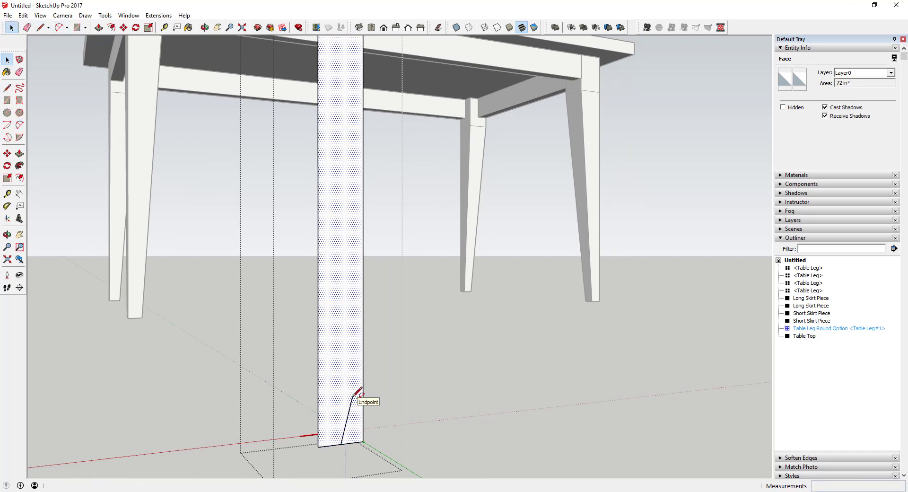
Extend the leg profile upward from the slanted line with a long arc bulging to the face's outer edge and a shorter curve above it
{"action": "key", "text": "a"}
{"action": "left_click", "coordinate": [352, 396]}
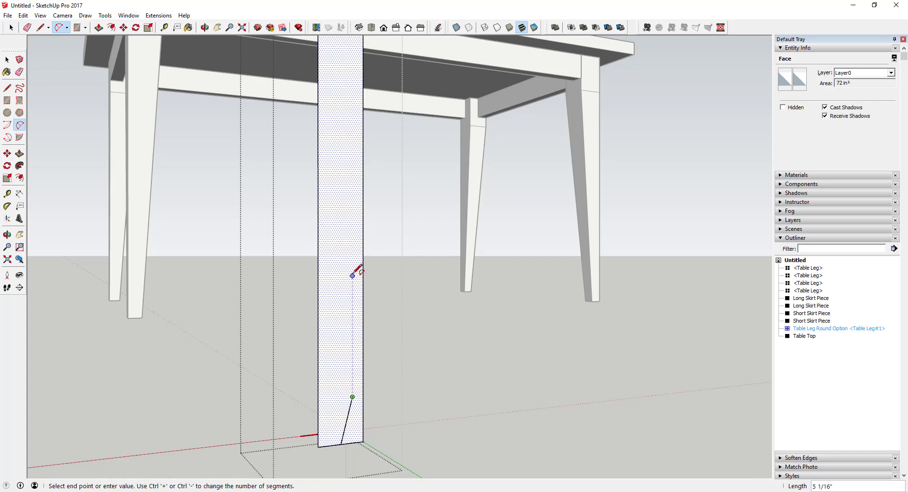
{"action": "left_click", "coordinate": [353, 235]}
{"action": "left_click", "coordinate": [361, 229]}
{"action": "scroll", "coordinate": [353, 235], "scroll_direction": "up", "scroll_amount": 1}
{"action": "left_click", "coordinate": [353, 235]}
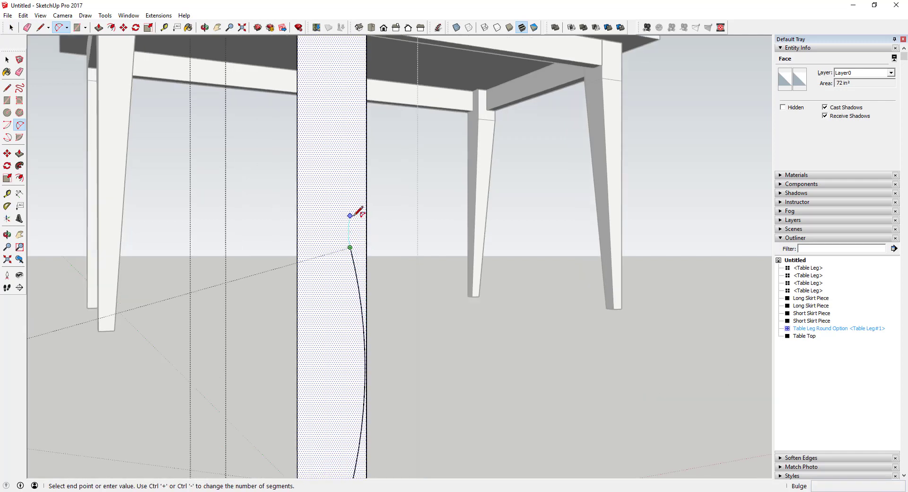
{"action": "left_click", "coordinate": [349, 219]}
{"action": "left_click", "coordinate": [367, 166]}
{"action": "scroll", "coordinate": [365, 168], "scroll_direction": "down", "scroll_amount": 3}
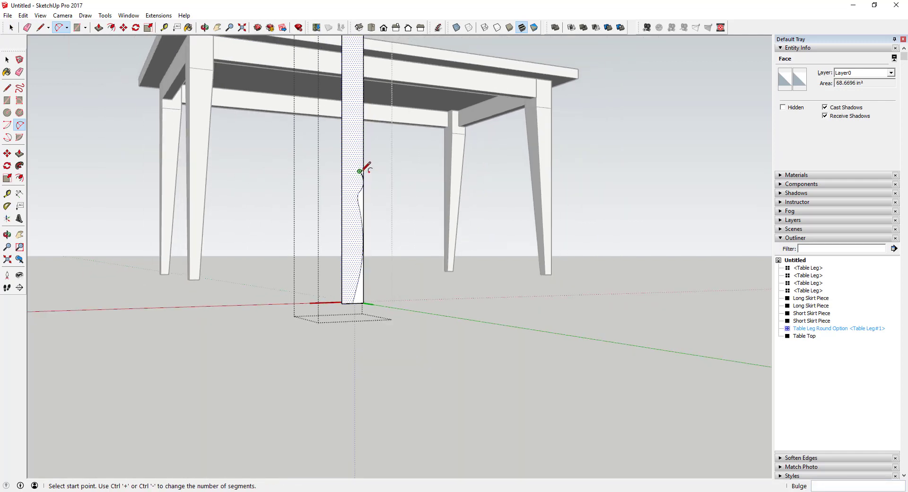
Continue the profile above the short bulge with an inward-curving arc and another small arc reaching the face's outer edge
{"action": "scroll", "coordinate": [361, 167], "scroll_direction": "up", "scroll_amount": 2}
{"action": "scroll", "coordinate": [358, 167], "scroll_direction": "up", "scroll_amount": 1}
{"action": "left_click", "coordinate": [358, 169]}
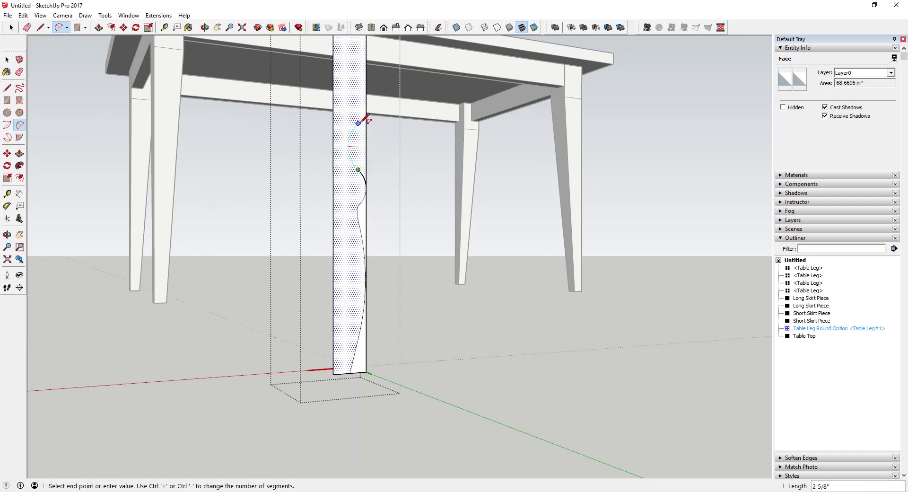
{"action": "left_click", "coordinate": [358, 115]}
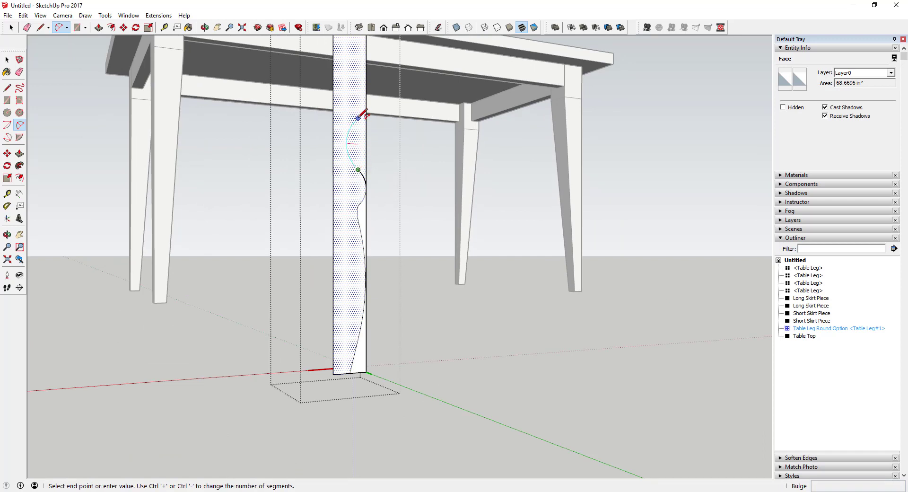
{"action": "left_click", "coordinate": [359, 116]}
{"action": "left_click", "coordinate": [358, 117]}
{"action": "scroll", "coordinate": [359, 114], "scroll_direction": "down", "scroll_amount": 3}
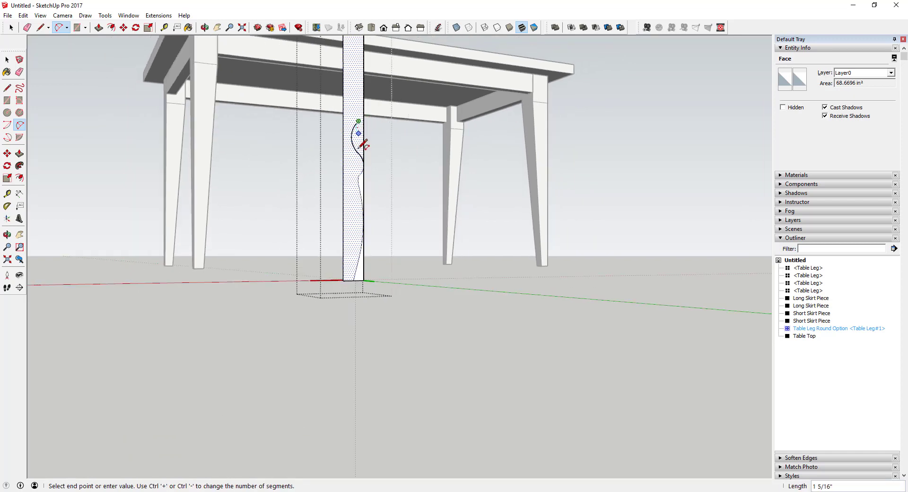
{"action": "left_click", "coordinate": [362, 105]}
{"action": "left_click", "coordinate": [378, 134]}
{"action": "scroll", "coordinate": [381, 184], "scroll_direction": "down", "scroll_amount": 3}
{"action": "scroll", "coordinate": [379, 170], "scroll_direction": "down", "scroll_amount": 2}
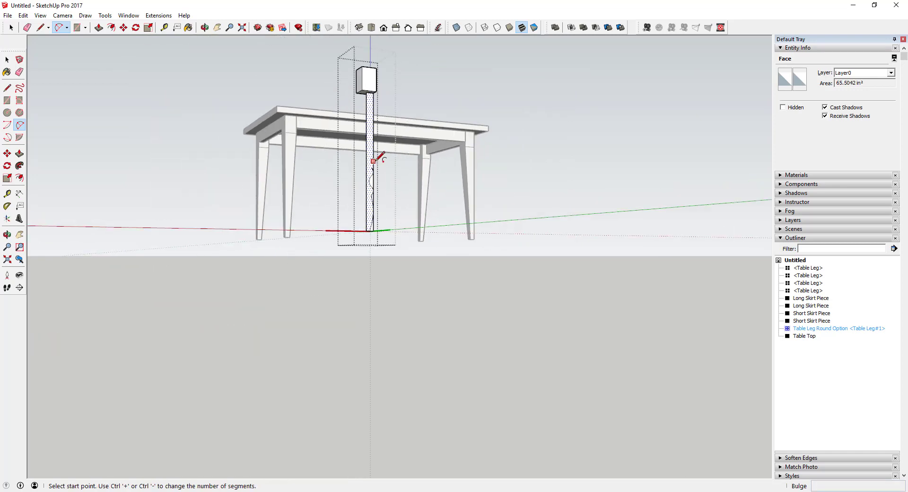
Select the profile curves on the lower part of the leg face and stretch them upward with Scale
{"action": "scroll", "coordinate": [392, 191], "scroll_direction": "up", "scroll_amount": 4}
{"action": "key", "text": "space"}
{"action": "left_click_drag", "start_coordinate": [342, 141], "coordinate": [384, 299]}
{"action": "middle_click_drag", "start_coordinate": [391, 265], "coordinate": [301, 191]}
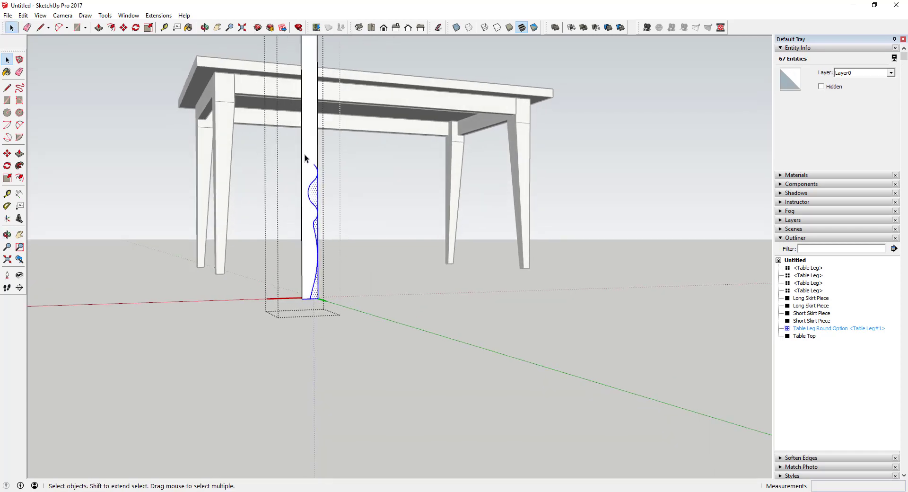
{"action": "key", "text": "s"}
{"action": "left_click_drag", "start_coordinate": [311, 159], "coordinate": [311, 44]}
{"action": "scroll", "coordinate": [339, 232], "scroll_direction": "down", "scroll_amount": 5}
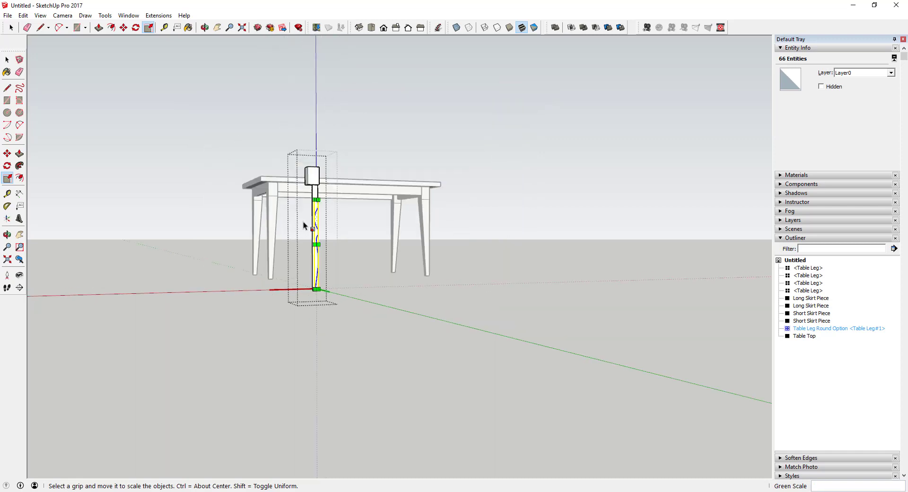
{"action": "scroll", "coordinate": [338, 256], "scroll_direction": "up", "scroll_amount": 6}
{"action": "scroll", "coordinate": [342, 260], "scroll_direction": "down", "scroll_amount": 2}
{"action": "key", "text": "space"}
{"action": "scroll", "coordinate": [371, 292], "scroll_direction": "down", "scroll_amount": 3}
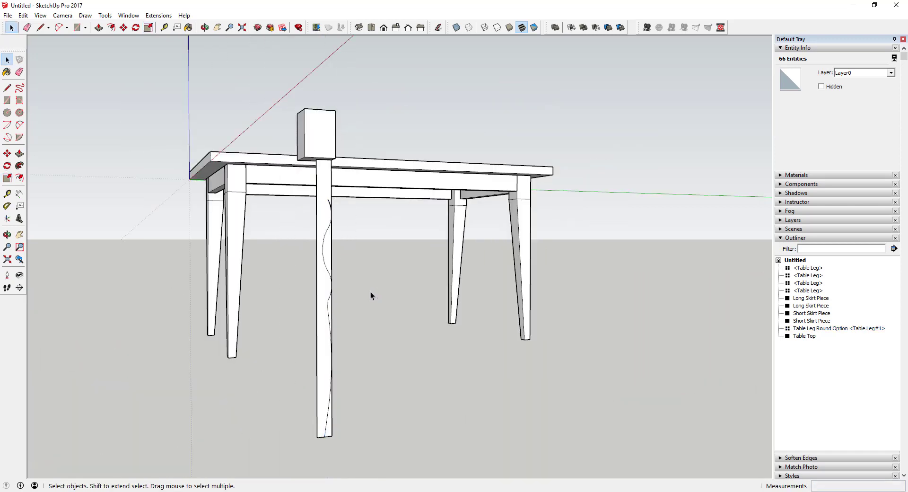
Draw an inward-curving arc from the stretched profile's upper end to the leg face's outer corner beneath the block
{"action": "left_click", "coordinate": [370, 291]}
{"action": "middle_click_drag", "start_coordinate": [371, 291], "coordinate": [325, 118]}
{"action": "scroll", "coordinate": [325, 118], "scroll_direction": "up", "scroll_amount": 3}
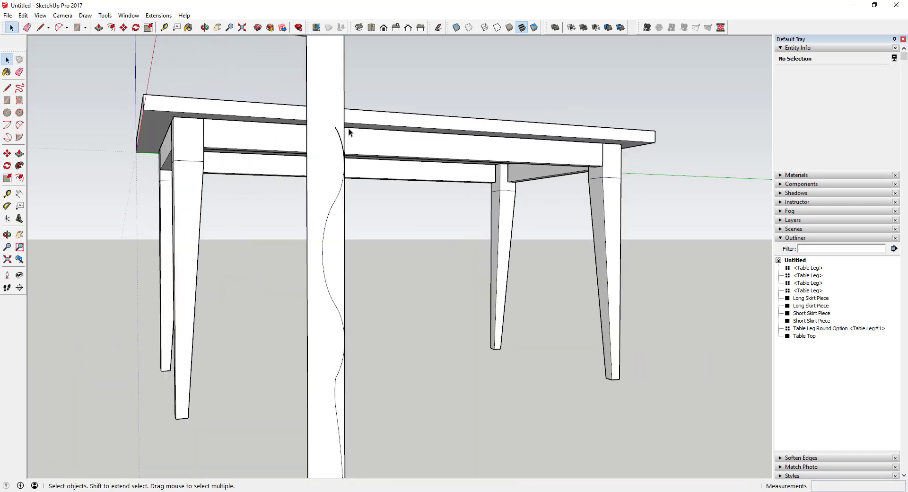
{"action": "key", "text": "a"}
{"action": "left_click", "coordinate": [335, 126]}
{"action": "scroll", "coordinate": [335, 104], "scroll_direction": "down", "scroll_amount": 1}
{"action": "left_click", "coordinate": [345, 58]}
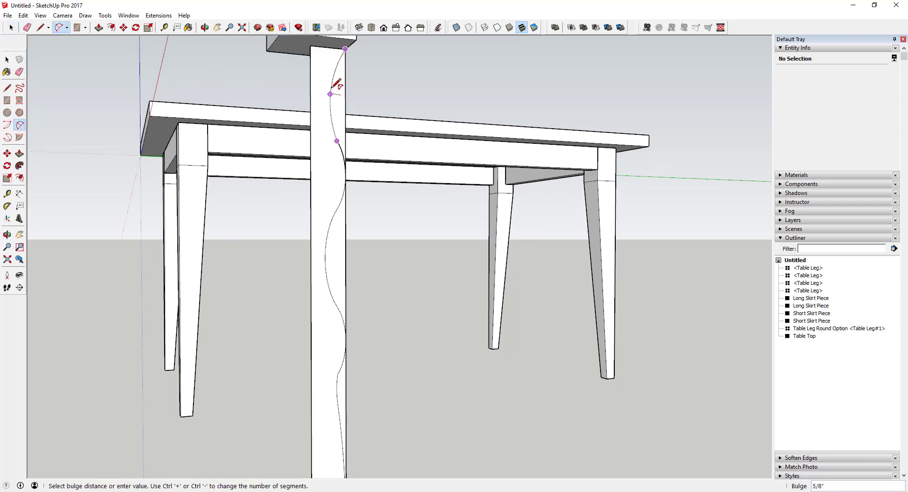
{"action": "left_click", "coordinate": [339, 89]}
Erase the leftover straight outer edges of the leg face so only the area inside the curved profile remains
{"action": "key", "text": "space"}
{"action": "scroll", "coordinate": [349, 99], "scroll_direction": "down", "scroll_amount": 1}
{"action": "key", "text": "e"}
{"action": "scroll", "coordinate": [345, 102], "scroll_direction": "down", "scroll_amount": 2}
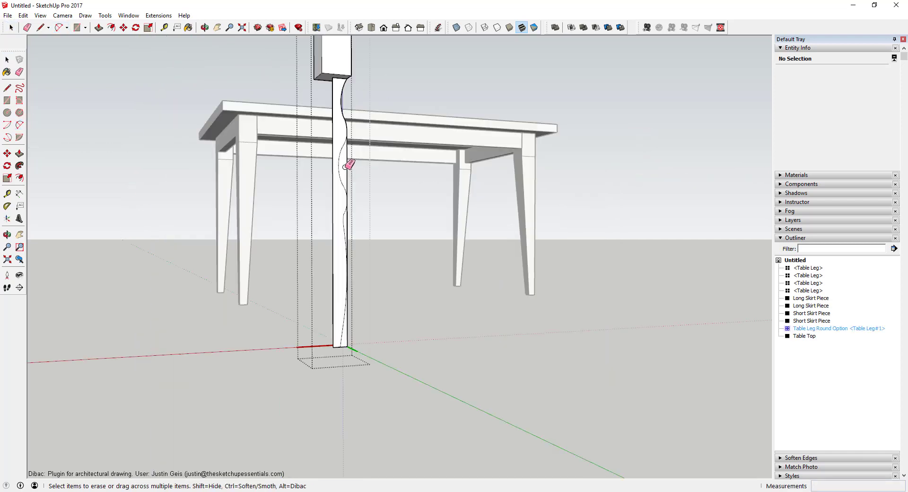
{"action": "scroll", "coordinate": [361, 263], "scroll_direction": "down", "scroll_amount": 1}
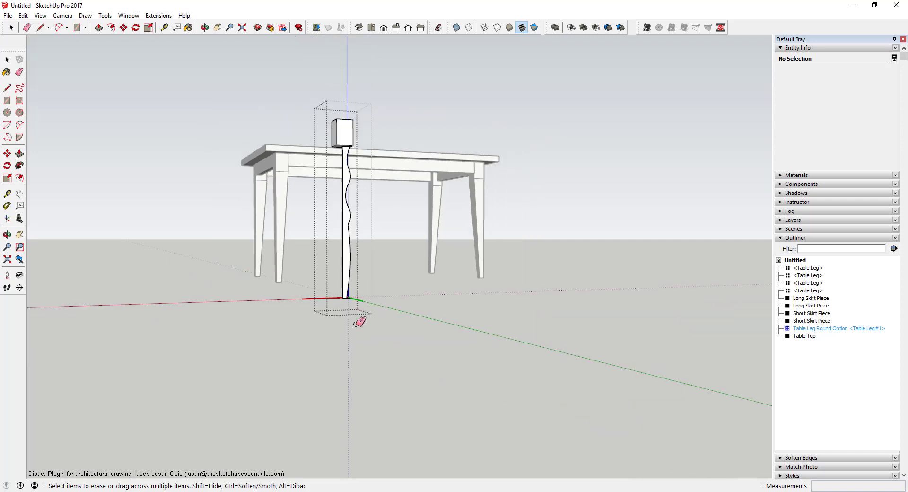
{"action": "scroll", "coordinate": [344, 266], "scroll_direction": "up", "scroll_amount": 5}
{"action": "mouse_move", "coordinate": [365, 229]}
{"action": "middle_mouse_down"}
{"action": "mouse_move", "coordinate": [355, 279]}
{"action": "mouse_move", "coordinate": [362, 215]}
{"action": "mouse_move", "coordinate": [386, 181]}
{"action": "middle_mouse_up"}
{"action": "scroll", "coordinate": [357, 228], "scroll_direction": "down", "scroll_amount": 5}
{"action": "scroll", "coordinate": [362, 230], "scroll_direction": "up", "scroll_amount": 5}
{"action": "scroll", "coordinate": [363, 230], "scroll_direction": "down", "scroll_amount": 6}
{"action": "scroll", "coordinate": [381, 184], "scroll_direction": "up", "scroll_amount": 3}
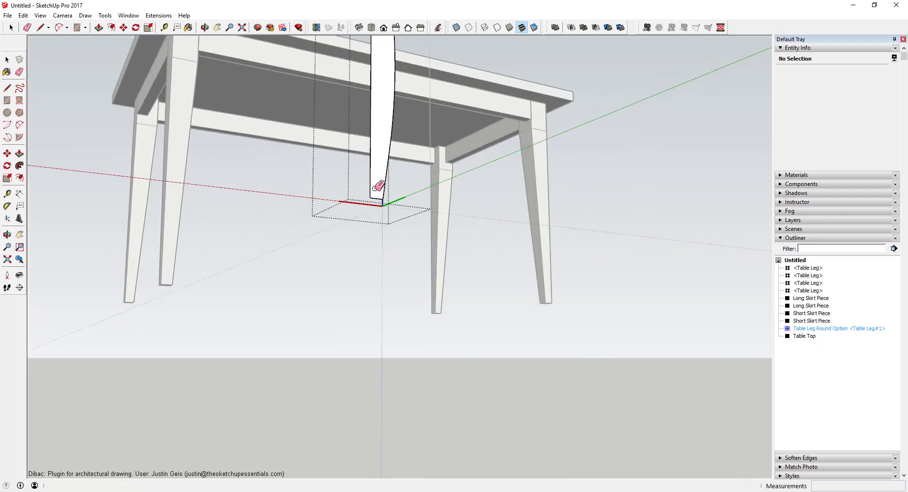
Draw a small horizontal 24-sided circle at foot level, centred on the inner bottom corner of the leg profile
{"action": "key", "text": "c"}
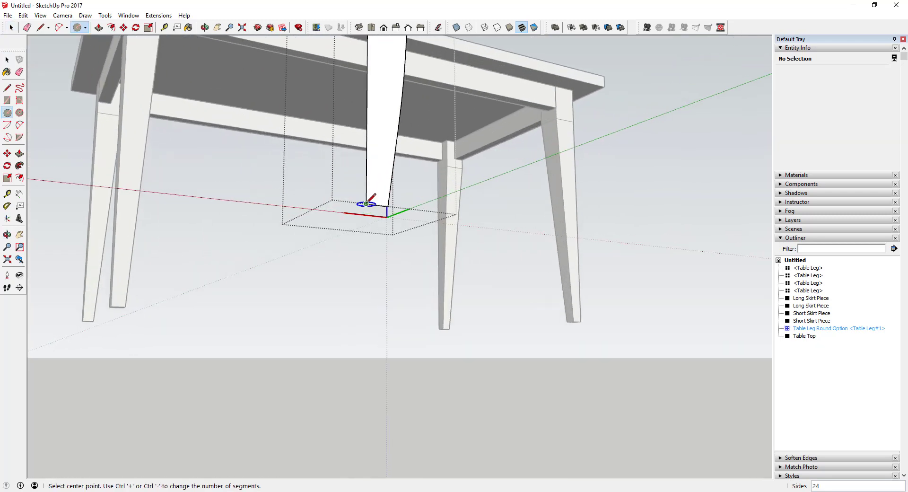
{"action": "left_click", "coordinate": [366, 204]}
{"action": "left_click", "coordinate": [377, 205]}
{"action": "key", "text": "space"}
Sweep the leg profile around the foot circle with Follow Me to form the solid turned leg
{"action": "scroll", "coordinate": [375, 209], "scroll_direction": "up", "scroll_amount": 3}
{"action": "scroll", "coordinate": [368, 189], "scroll_direction": "down", "scroll_amount": 3}
{"action": "mouse_move", "coordinate": [368, 194]}
{"action": "middle_mouse_down"}
{"action": "mouse_move", "coordinate": [372, 164]}
{"action": "mouse_move", "coordinate": [373, 182]}
{"action": "middle_mouse_up"}
{"action": "scroll", "coordinate": [362, 262], "scroll_direction": "down", "scroll_amount": 3}
{"action": "scroll", "coordinate": [369, 157], "scroll_direction": "up", "scroll_amount": 4}
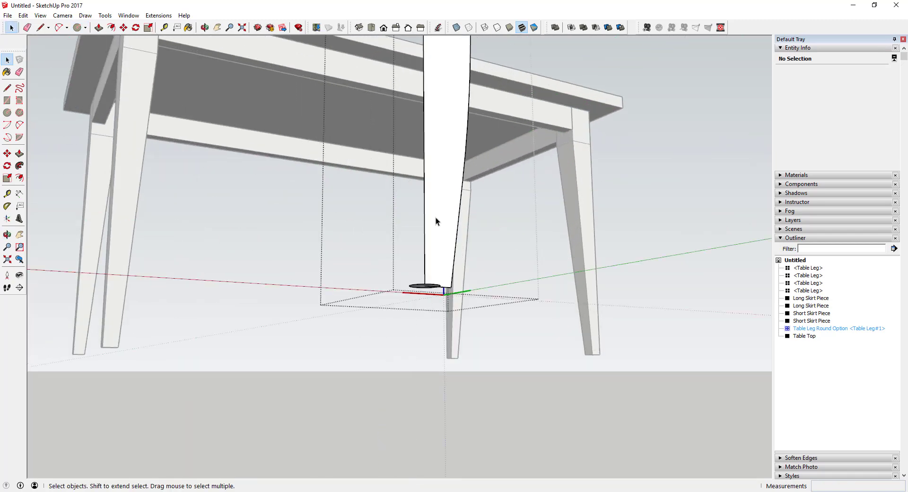
{"action": "middle_click_drag", "start_coordinate": [435, 220], "coordinate": [430, 172]}
{"action": "scroll", "coordinate": [428, 291], "scroll_direction": "up", "scroll_amount": 3}
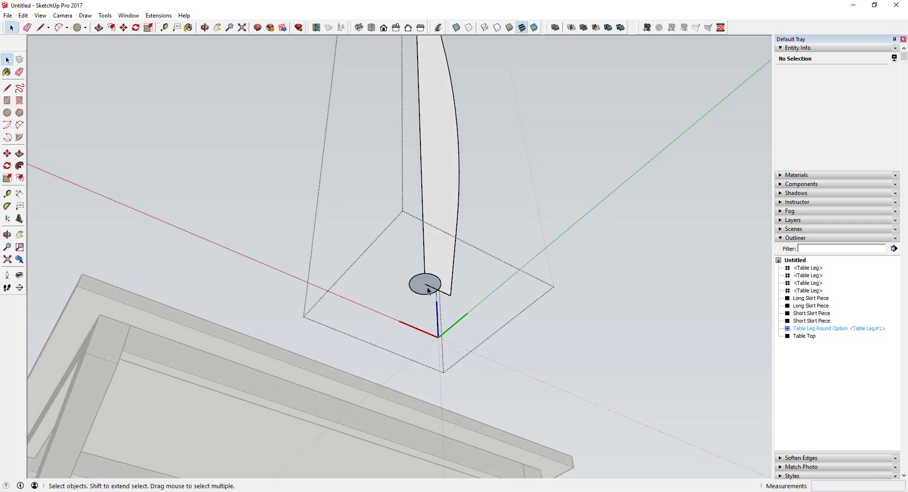
{"action": "left_click", "coordinate": [430, 282]}
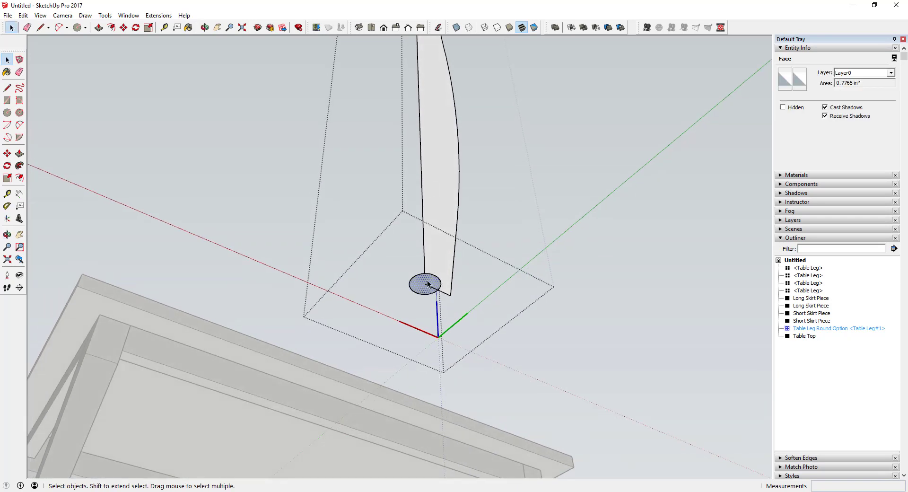
{"action": "left_click", "coordinate": [20, 166]}
{"action": "left_click", "coordinate": [20, 165]}
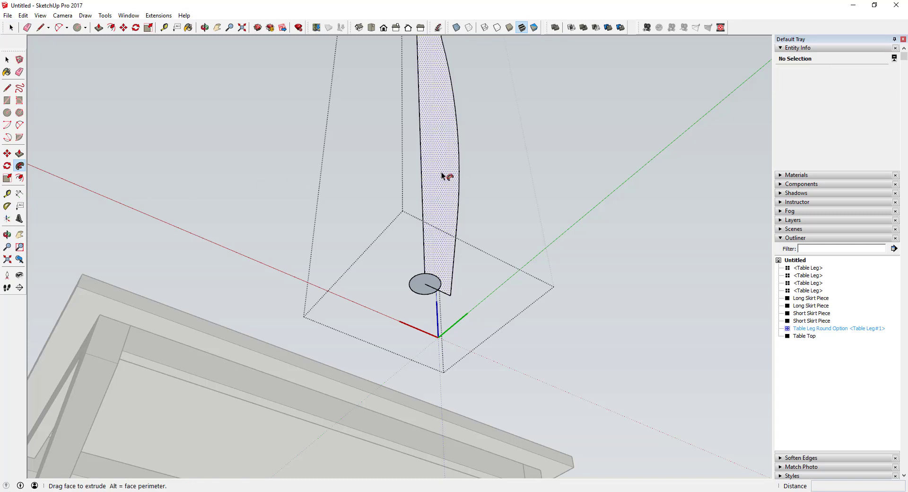
{"action": "left_click_drag", "start_coordinate": [443, 177], "coordinate": [492, 241]}
{"action": "scroll", "coordinate": [492, 241], "scroll_direction": "down", "scroll_amount": 3}
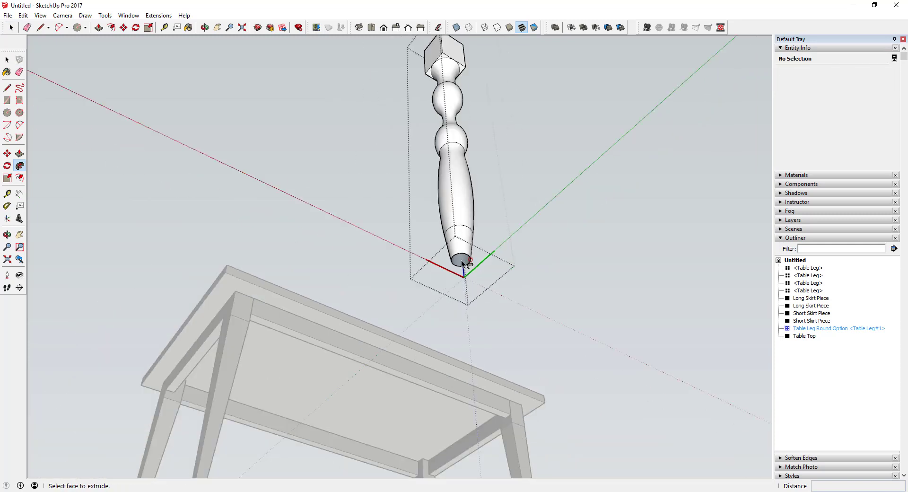
{"action": "middle_click_drag", "start_coordinate": [487, 203], "coordinate": [468, 296]}
{"action": "key", "text": "space"}
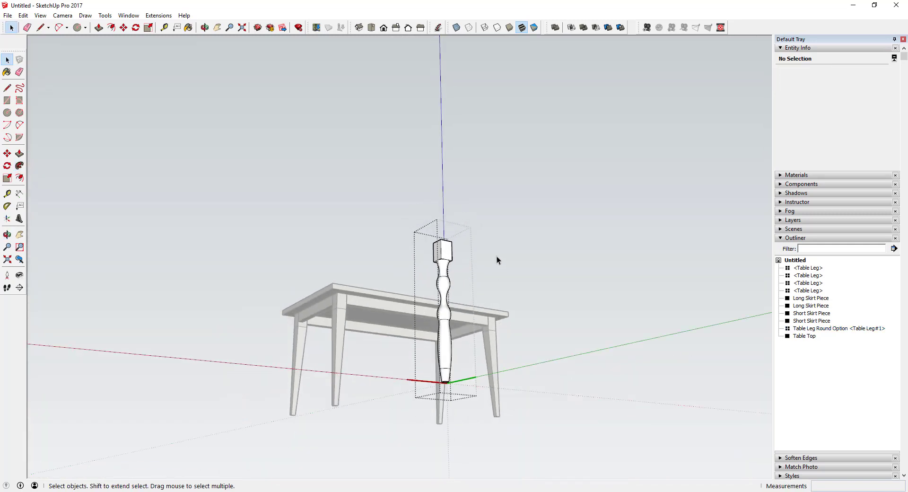
Open the round leg for editing and soften the ring edges near the foot, below the lower bulge and above the upper bulge
{"action": "key", "text": "o"}
{"action": "left_click_drag", "start_coordinate": [496, 256], "coordinate": [463, 432]}
{"action": "key", "text": "space"}
{"action": "scroll", "coordinate": [462, 350], "scroll_direction": "up", "scroll_amount": 3}
{"action": "scroll", "coordinate": [447, 360], "scroll_direction": "down", "scroll_amount": 3}
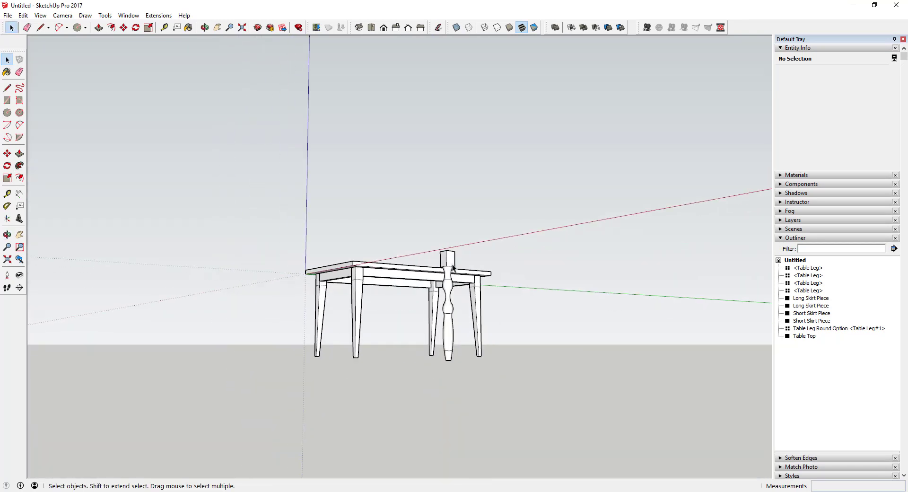
{"action": "scroll", "coordinate": [458, 324], "scroll_direction": "up", "scroll_amount": 4}
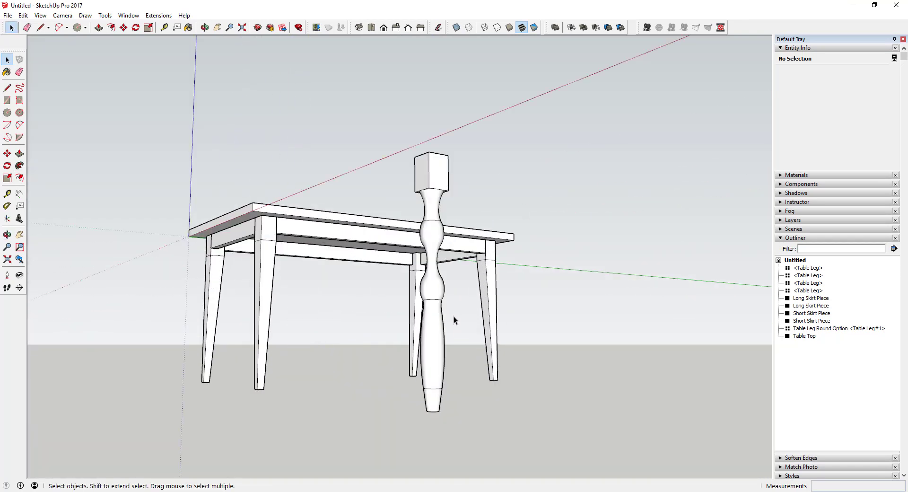
{"action": "left_click", "coordinate": [433, 333]}
{"action": "scroll", "coordinate": [433, 350], "scroll_direction": "up", "scroll_amount": 5}
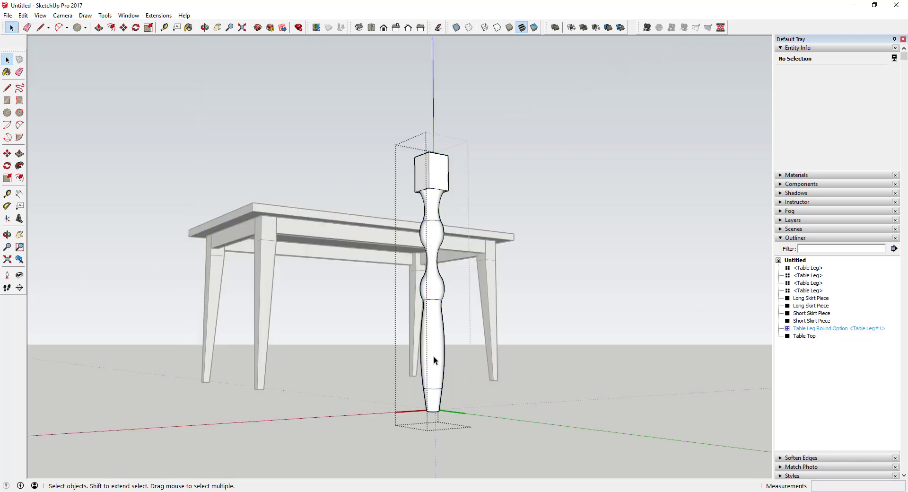
{"action": "key", "text": "e"}
{"action": "mouse_move", "coordinate": [443, 382]}
{"action": "left_mouse_down", "text": "ctrl"}
{"action": "mouse_move", "coordinate": [419, 381]}
{"action": "mouse_move", "coordinate": [447, 385]}
{"action": "mouse_move", "coordinate": [420, 381]}
{"action": "mouse_move", "coordinate": [441, 380]}
{"action": "left_mouse_up", "text": "ctrl"}
{"action": "key", "text": "ctrl+z"}
{"action": "scroll", "coordinate": [455, 382], "scroll_direction": "up", "scroll_amount": 1}
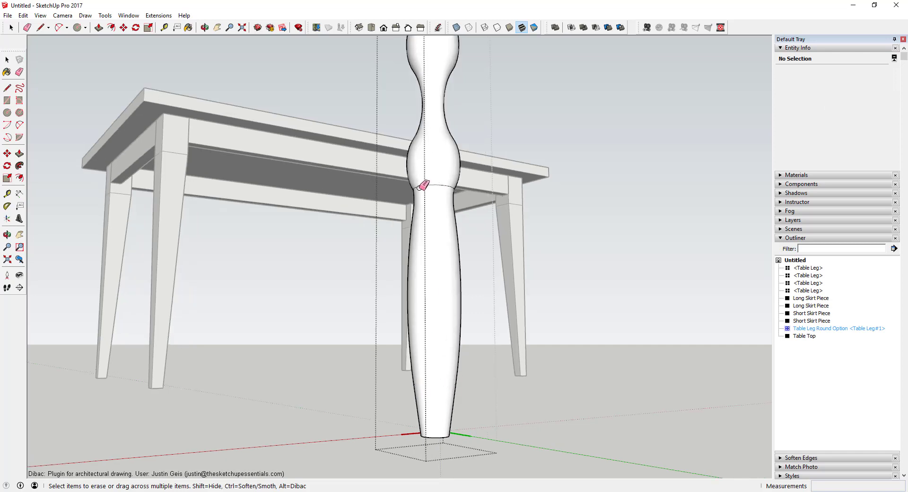
{"action": "left_click_drag", "start_coordinate": [416, 187], "coordinate": [453, 186], "text": "ctrl"}
{"action": "scroll", "coordinate": [439, 231], "scroll_direction": "down", "scroll_amount": 2}
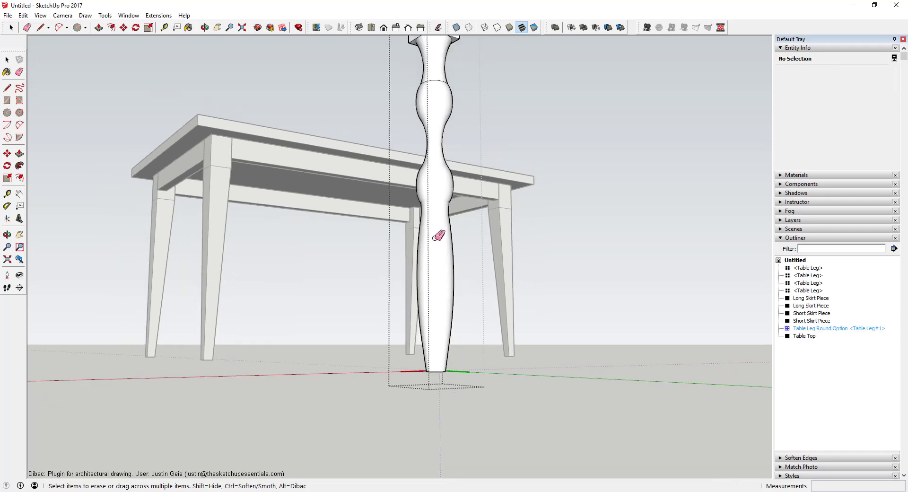
{"action": "left_click_drag", "start_coordinate": [428, 81], "coordinate": [450, 76], "text": "ctrl"}
{"action": "scroll", "coordinate": [431, 211], "scroll_direction": "up", "scroll_amount": 2}
Soften the remaining ring edges around the other sides of the round leg and close the component
{"action": "mouse_move", "coordinate": [432, 211]}
{"action": "middle_mouse_down"}
{"action": "mouse_move", "coordinate": [713, 218]}
{"action": "mouse_move", "coordinate": [450, 237]}
{"action": "mouse_move", "coordinate": [618, 257]}
{"action": "middle_mouse_up"}
{"action": "left_click_drag", "start_coordinate": [401, 193], "coordinate": [365, 194], "text": "ctrl"}
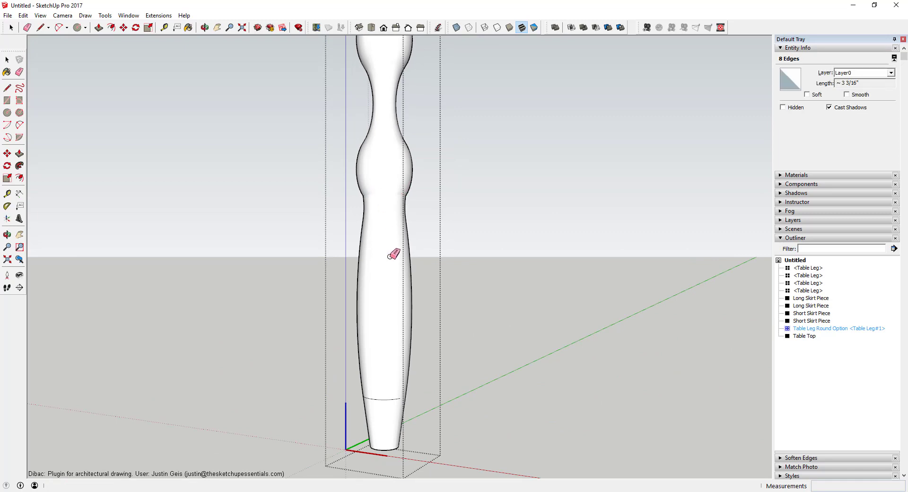
{"action": "left_click_drag", "start_coordinate": [397, 396], "coordinate": [367, 397], "text": "ctrl"}
{"action": "scroll", "coordinate": [391, 383], "scroll_direction": "down", "scroll_amount": 2}
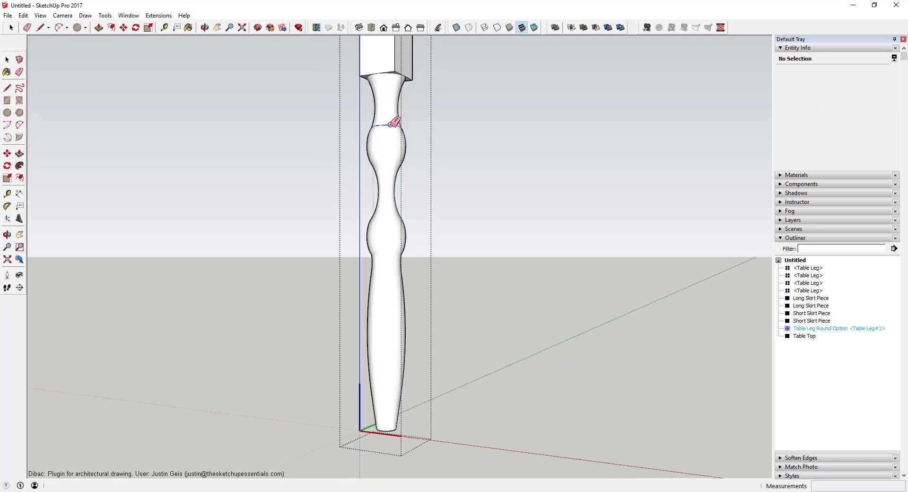
{"action": "left_click_drag", "start_coordinate": [395, 124], "coordinate": [375, 126], "text": "ctrl"}
{"action": "scroll", "coordinate": [378, 122], "scroll_direction": "up", "scroll_amount": 3}
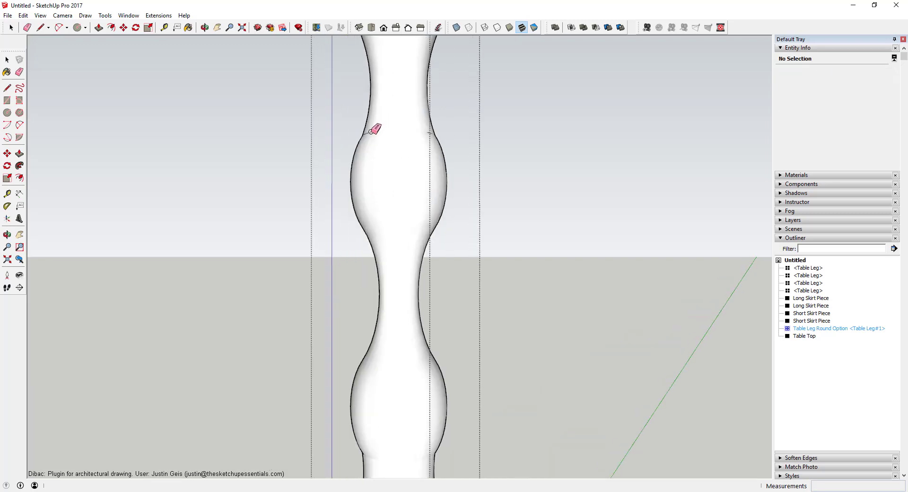
{"action": "middle_click_drag", "start_coordinate": [436, 135], "coordinate": [391, 138]}
{"action": "scroll", "coordinate": [395, 374], "scroll_direction": "down", "scroll_amount": 4}
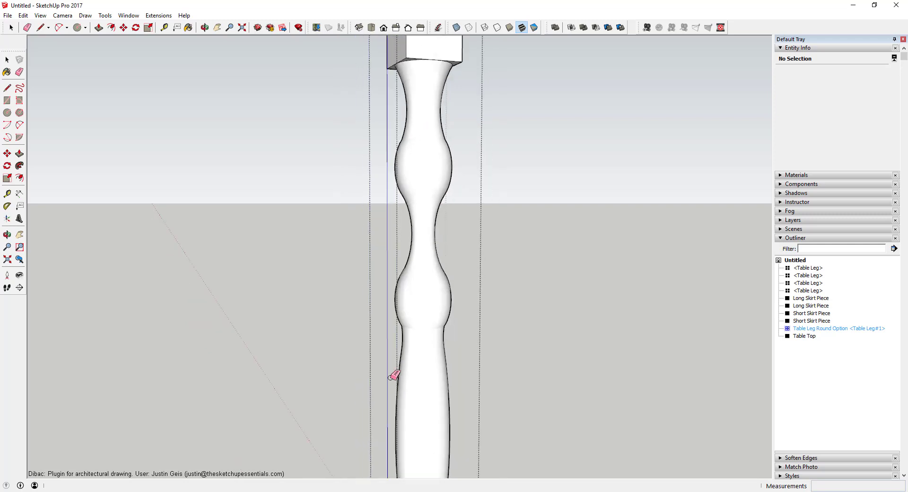
{"action": "middle_click_drag", "start_coordinate": [399, 377], "coordinate": [426, 356]}
{"action": "scroll", "coordinate": [381, 290], "scroll_direction": "up", "scroll_amount": 3}
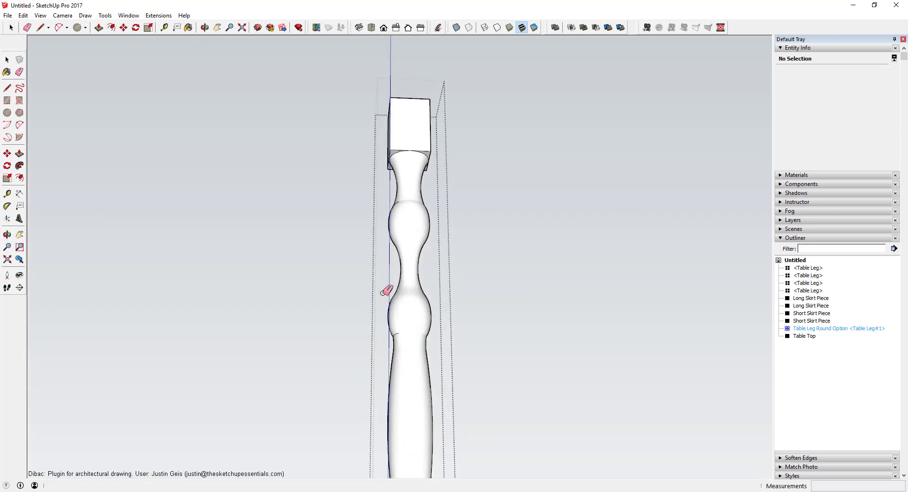
{"action": "middle_click_drag", "start_coordinate": [381, 289], "coordinate": [628, 310]}
{"action": "scroll", "coordinate": [471, 347], "scroll_direction": "up", "scroll_amount": 4}
{"action": "scroll", "coordinate": [470, 348], "scroll_direction": "down", "scroll_amount": 4}
{"action": "middle_click_drag", "start_coordinate": [478, 152], "coordinate": [299, 258]}
{"action": "scroll", "coordinate": [478, 282], "scroll_direction": "down", "scroll_amount": 4}
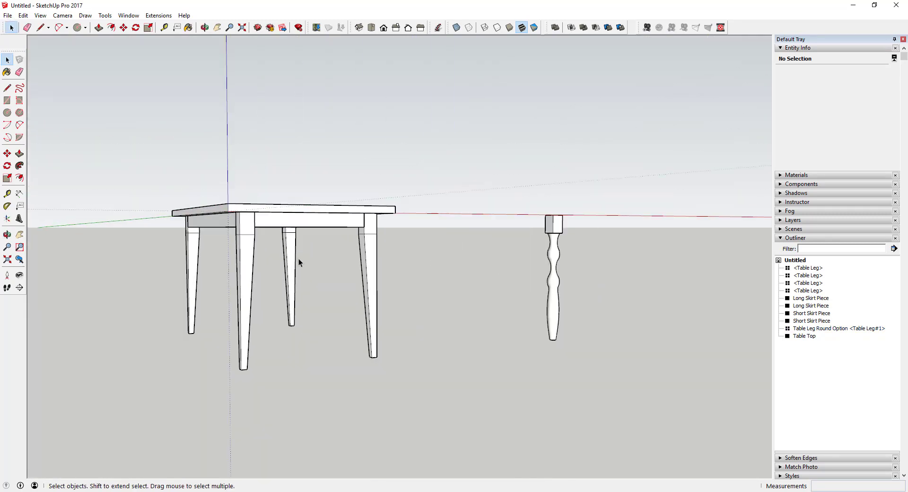
Copy a tapered table leg along the red axis to a spot just beyond the round leg
{"action": "scroll", "coordinate": [331, 262], "scroll_direction": "down", "scroll_amount": 3}
{"action": "scroll", "coordinate": [350, 255], "scroll_direction": "up", "scroll_amount": 2}
{"action": "scroll", "coordinate": [316, 248], "scroll_direction": "down", "scroll_amount": 2}
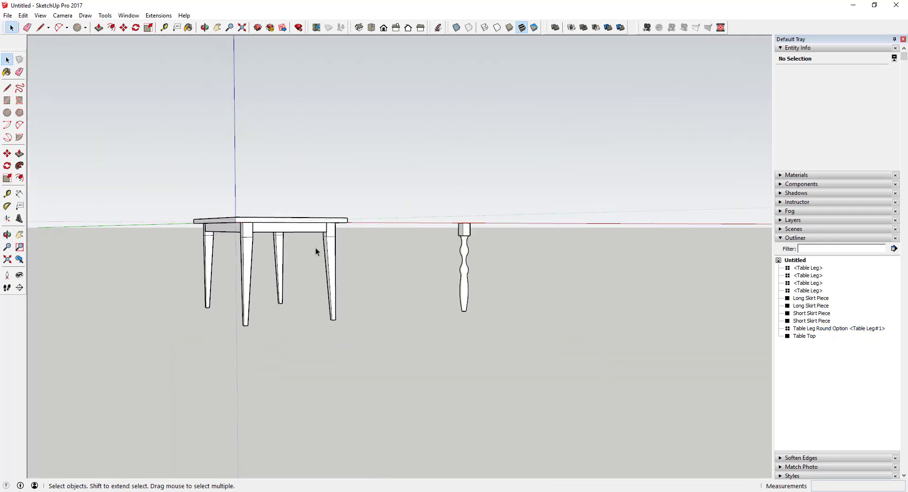
{"action": "middle_click_drag", "start_coordinate": [376, 270], "coordinate": [314, 246]}
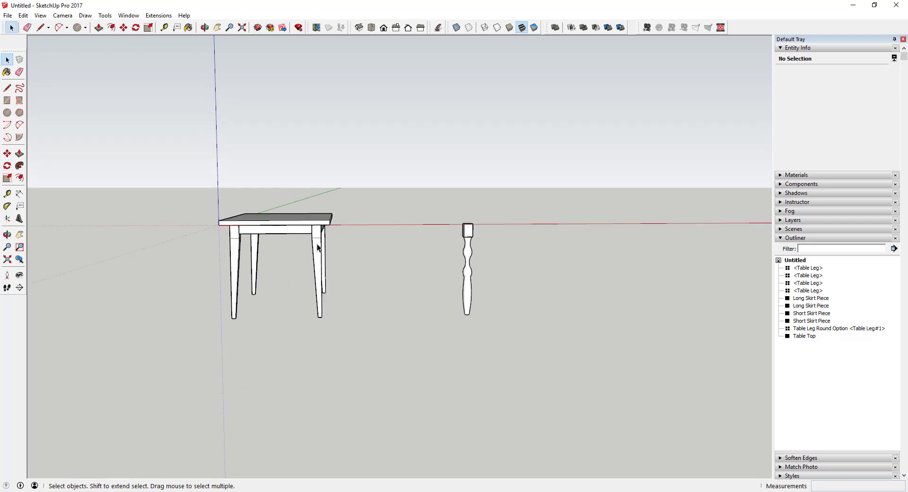
{"action": "left_click", "coordinate": [314, 245]}
{"action": "key", "text": "m"}
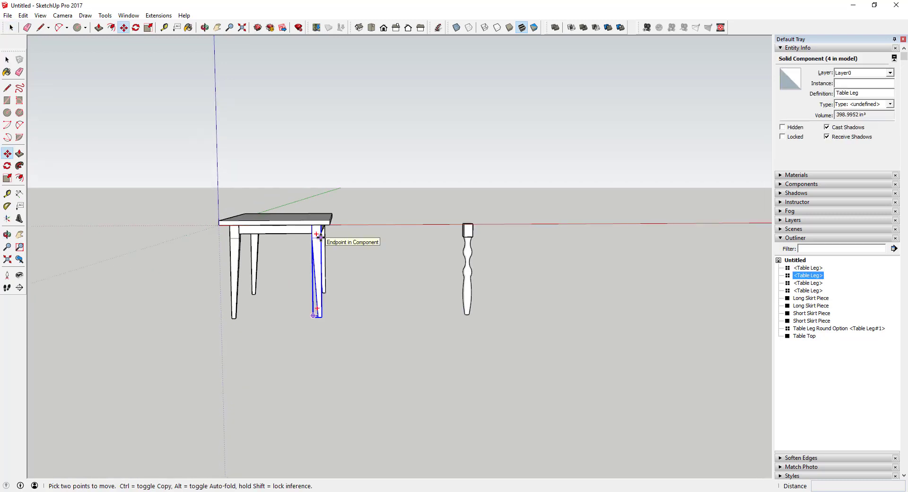
{"action": "key", "text": "ctrl"}
{"action": "left_click", "coordinate": [320, 237]}
{"action": "left_click", "coordinate": [536, 239]}
{"action": "key", "text": "space"}
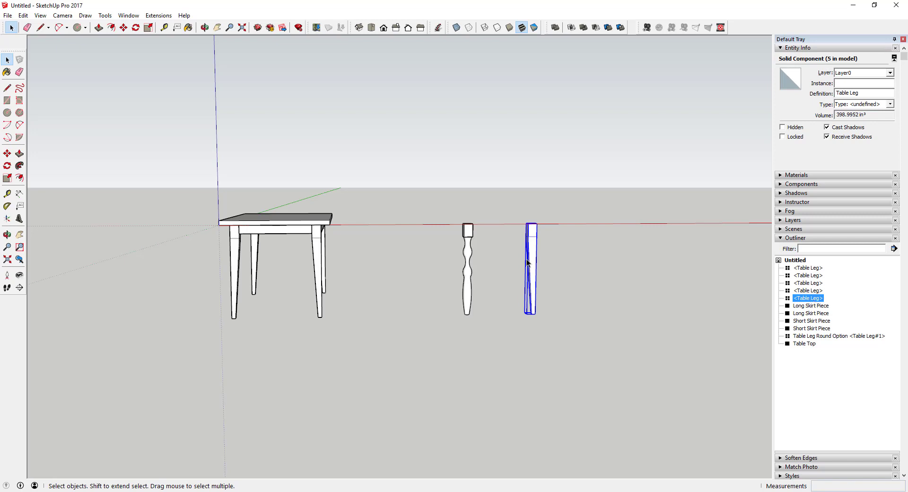
{"action": "left_click", "coordinate": [574, 274]}
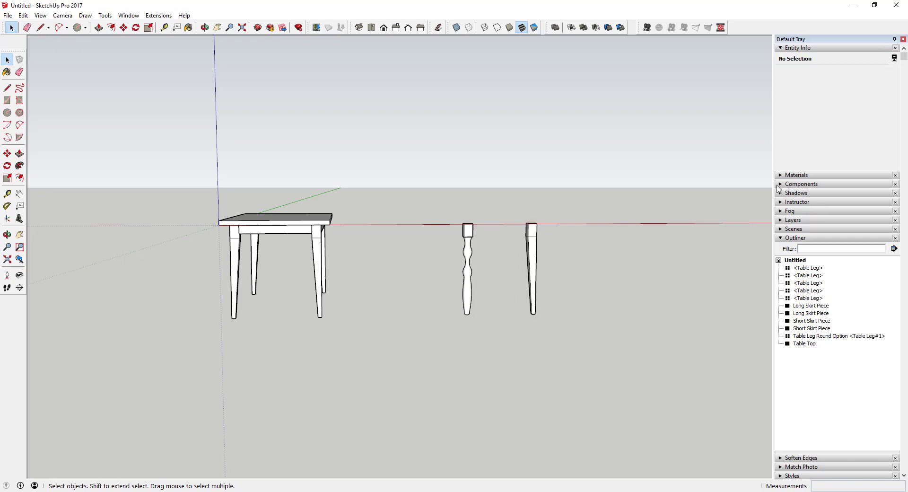
Open the list of components in the model and browse down to the Table Leg and Table Leg#1 definitions
{"action": "middle_click_drag", "start_coordinate": [580, 206], "coordinate": [623, 262]}
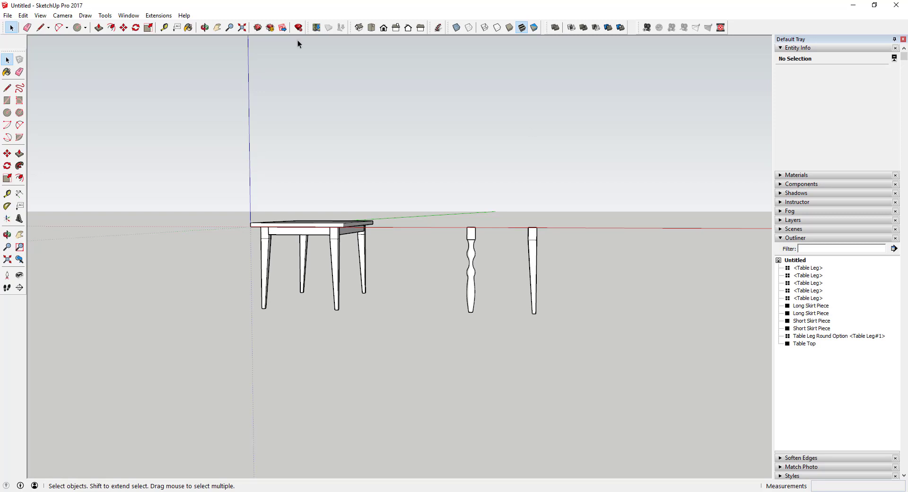
{"action": "left_click", "coordinate": [128, 15]}
{"action": "mouse_move", "coordinate": [137, 27]}
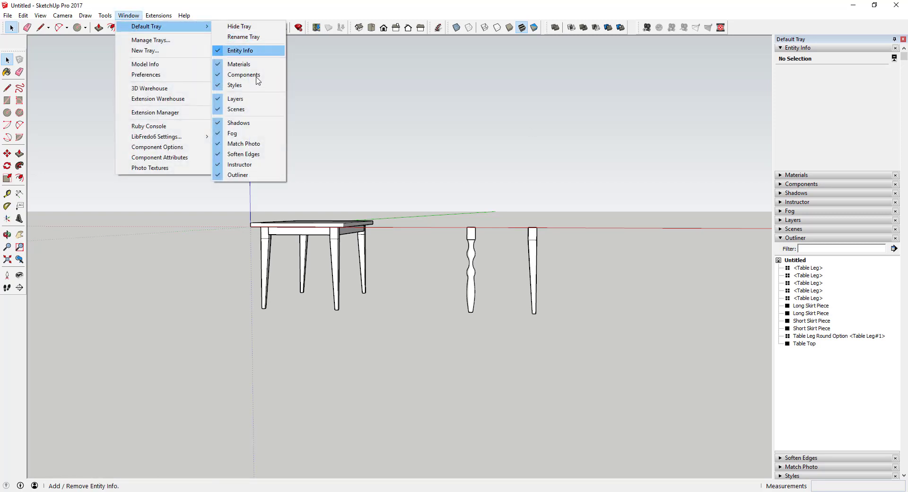
{"action": "left_click", "coordinate": [789, 186]}
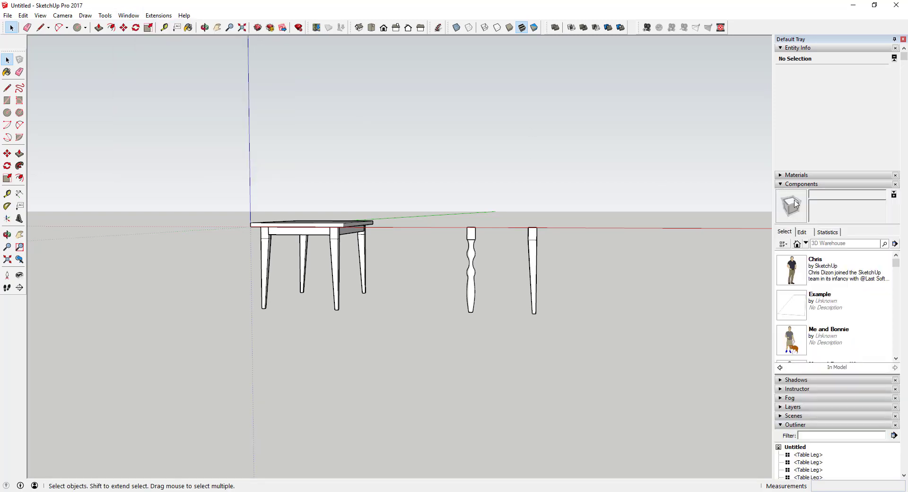
{"action": "scroll", "coordinate": [857, 414], "scroll_direction": "down", "scroll_amount": 3}
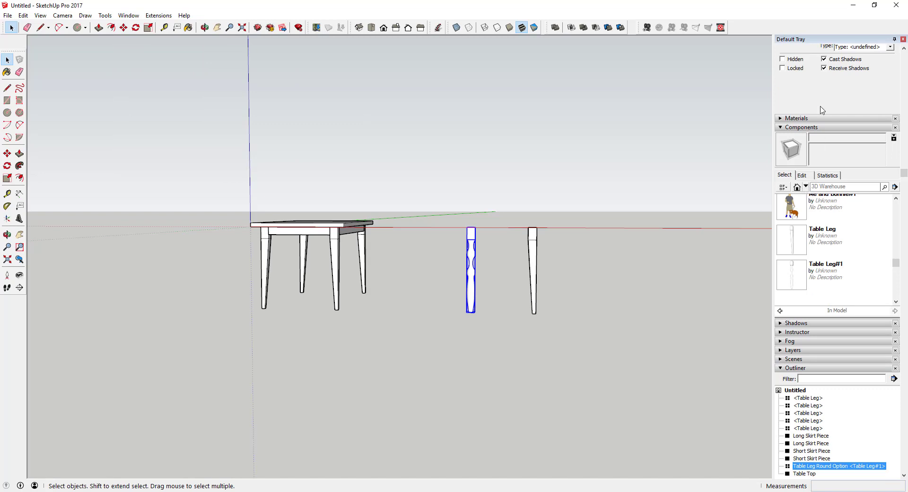
Check the available component collections and browse the in-model list to compare the two table leg definitions
{"action": "left_click", "coordinate": [805, 187]}
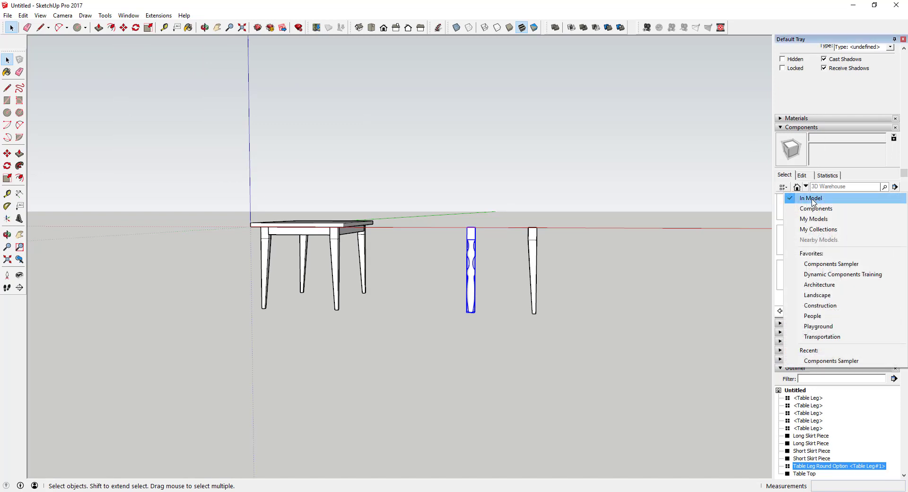
{"action": "left_click", "coordinate": [751, 237]}
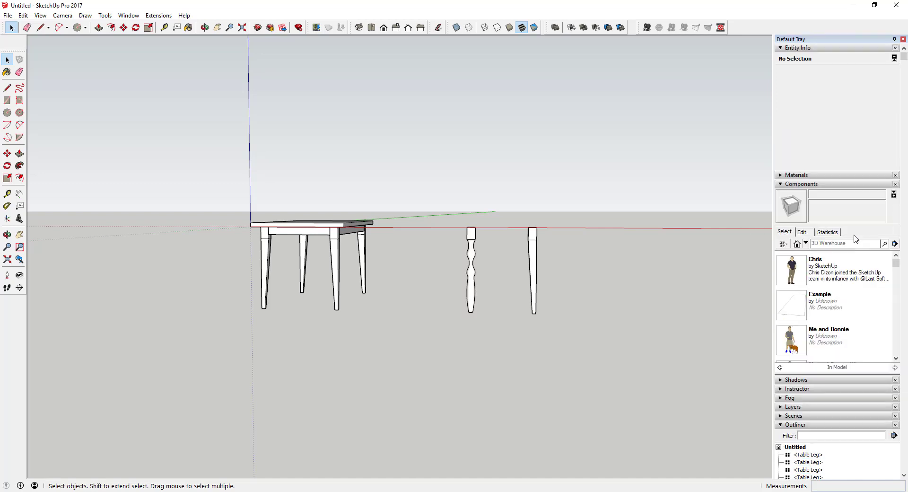
{"action": "scroll", "coordinate": [855, 385], "scroll_direction": "down", "scroll_amount": 3}
{"action": "scroll", "coordinate": [854, 243], "scroll_direction": "down", "scroll_amount": 3}
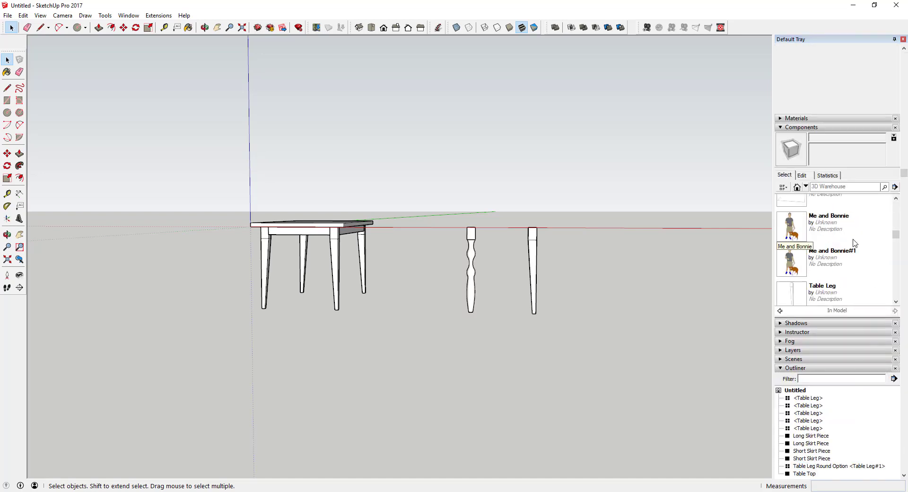
{"action": "scroll", "coordinate": [857, 224], "scroll_direction": "down", "scroll_amount": 2}
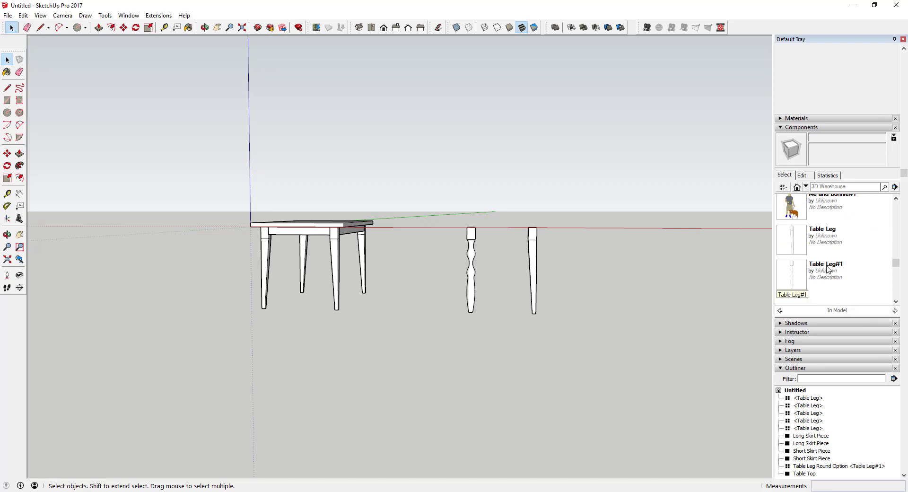
Rename the round leg's component definition as Table Leg Round Option
{"action": "left_click", "coordinate": [850, 466]}
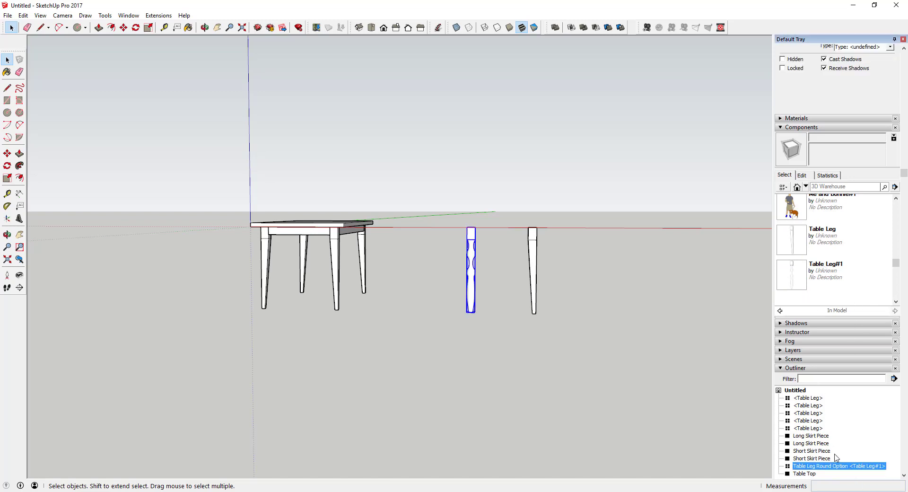
{"action": "scroll", "coordinate": [833, 338], "scroll_direction": "up", "scroll_amount": 2}
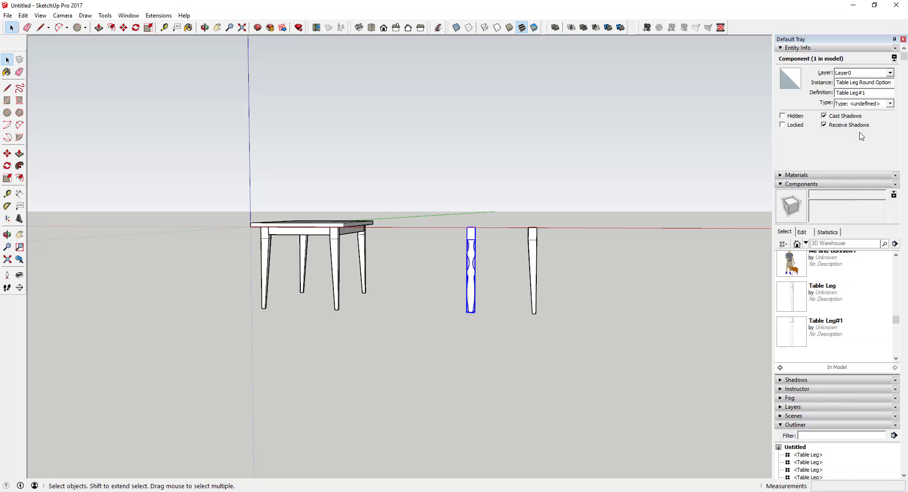
{"action": "left_click", "coordinate": [863, 94]}
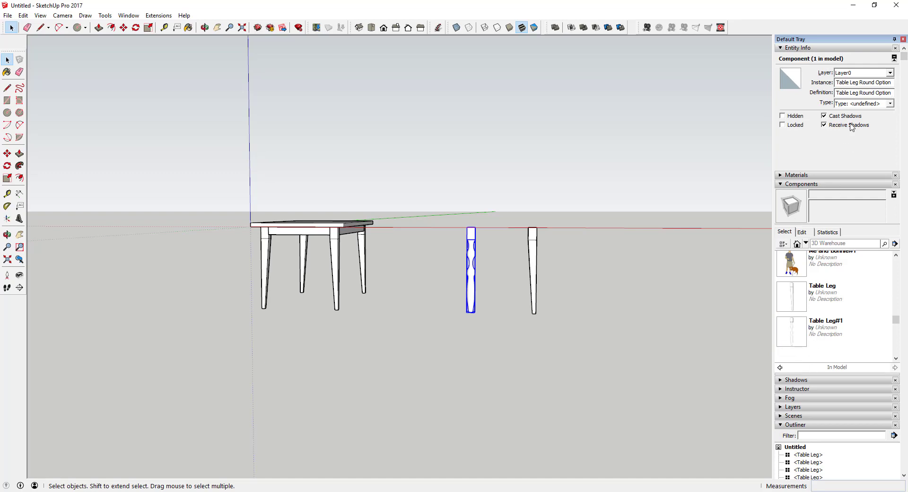
{"action": "key", "text": "Return"}
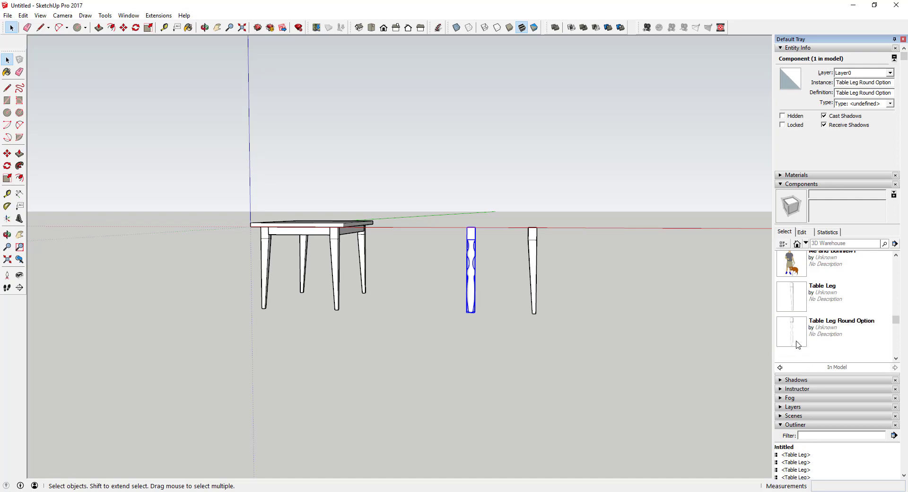
{"action": "middle_click_drag", "start_coordinate": [537, 232], "coordinate": [339, 259]}
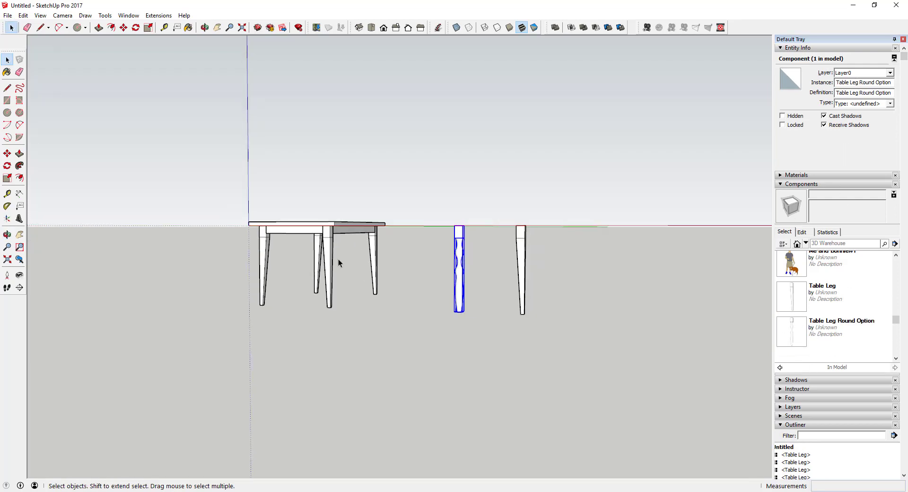
{"action": "left_click", "coordinate": [327, 249]}
{"action": "left_click", "coordinate": [373, 256], "text": "shift"}
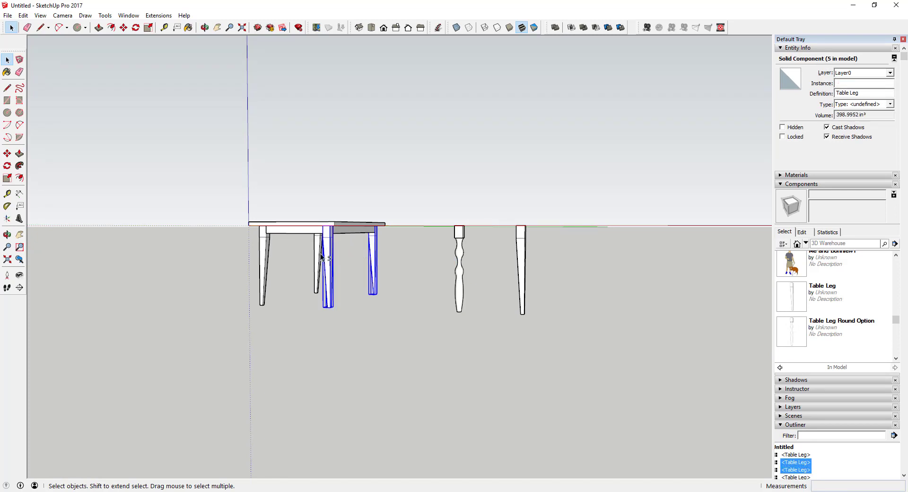
{"action": "left_click", "coordinate": [315, 253], "text": "shift"}
{"action": "left_click", "coordinate": [263, 258], "text": "shift"}
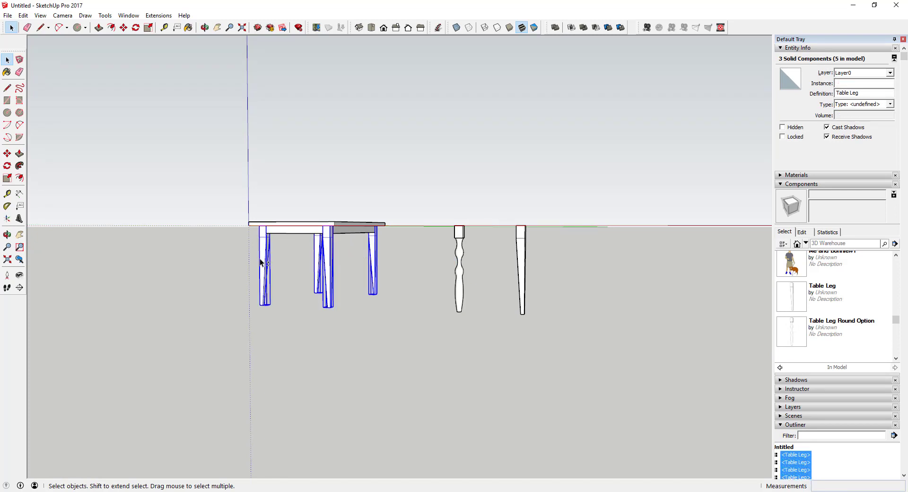
{"action": "right_click", "coordinate": [799, 336]}
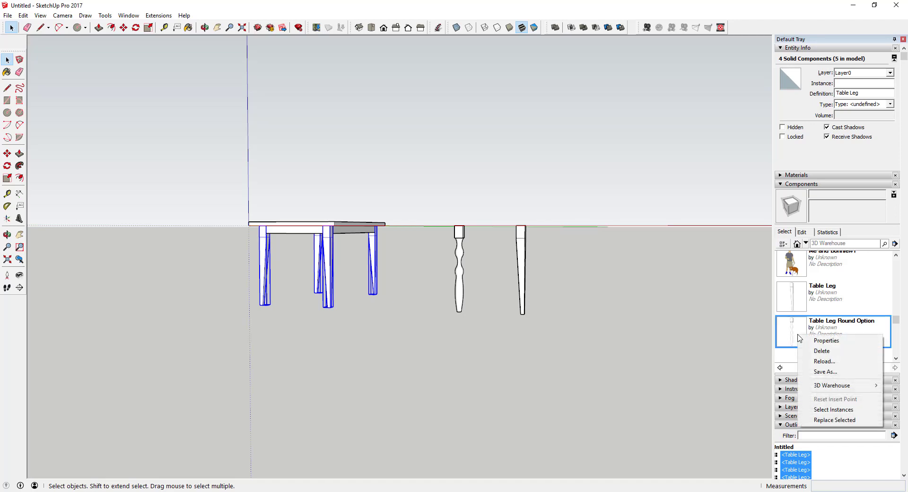
{"action": "left_click", "coordinate": [638, 309]}
Replace the table's four tapered legs with the Table Leg Round Option component
{"action": "scroll", "coordinate": [268, 251], "scroll_direction": "up", "scroll_amount": 2}
{"action": "left_click", "coordinate": [254, 246]}
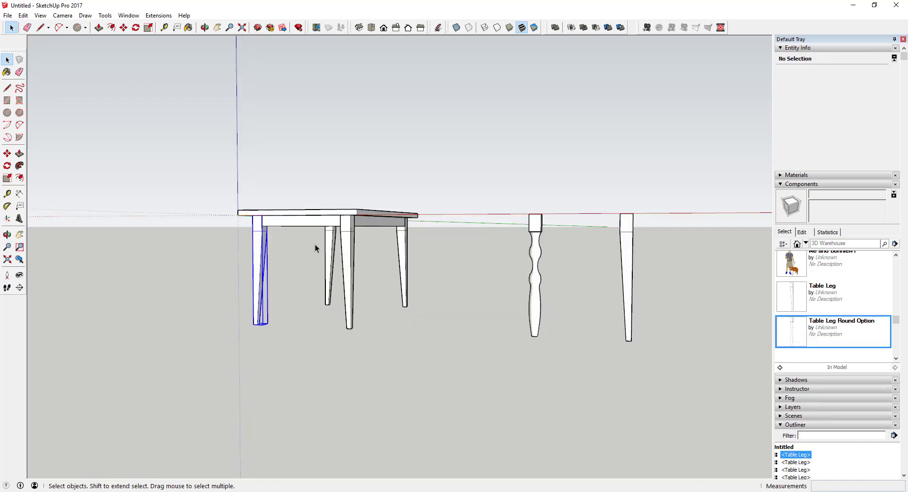
{"action": "left_click", "coordinate": [329, 246], "text": "shift"}
{"action": "left_click", "coordinate": [347, 247], "text": "shift"}
{"action": "left_click", "coordinate": [403, 251], "text": "shift"}
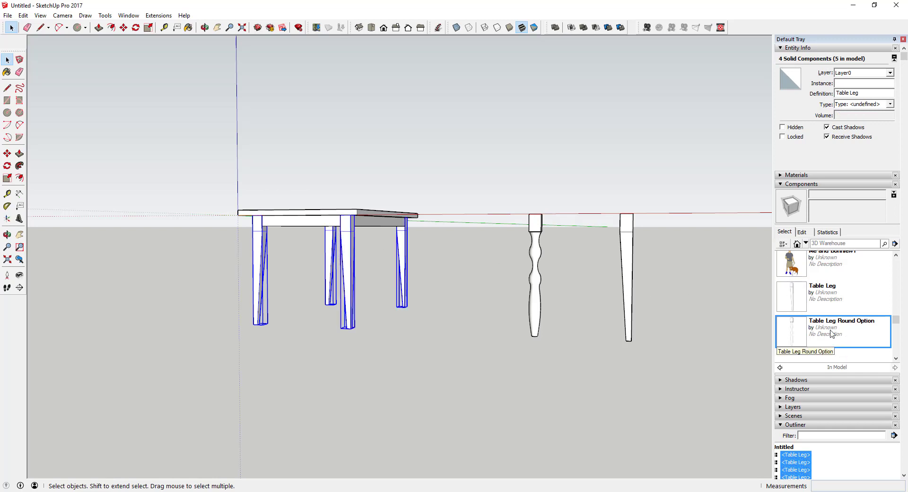
{"action": "right_click", "coordinate": [799, 334]}
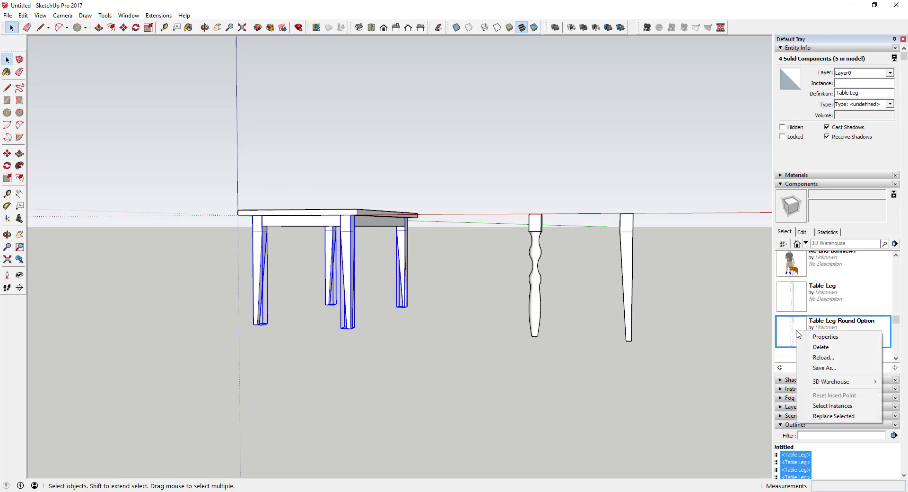
{"action": "left_click", "coordinate": [827, 418]}
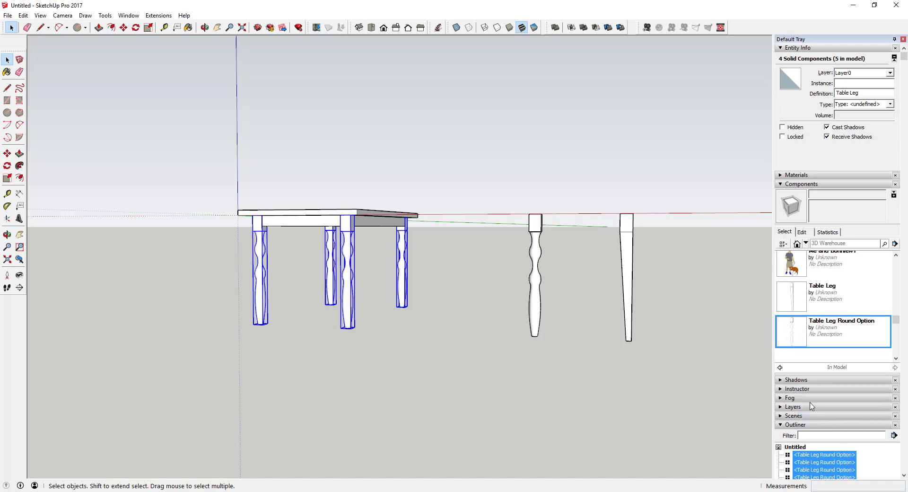
{"action": "scroll", "coordinate": [268, 249], "scroll_direction": "up", "scroll_amount": 2}
{"action": "middle_click_drag", "start_coordinate": [275, 258], "coordinate": [409, 258]}
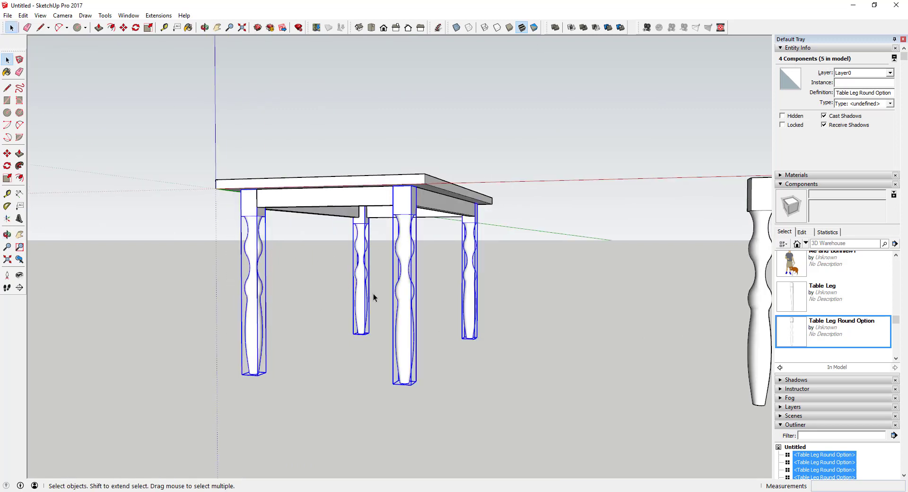
{"action": "scroll", "coordinate": [377, 291], "scroll_direction": "down", "scroll_amount": 5}
{"action": "left_click", "coordinate": [484, 314]}
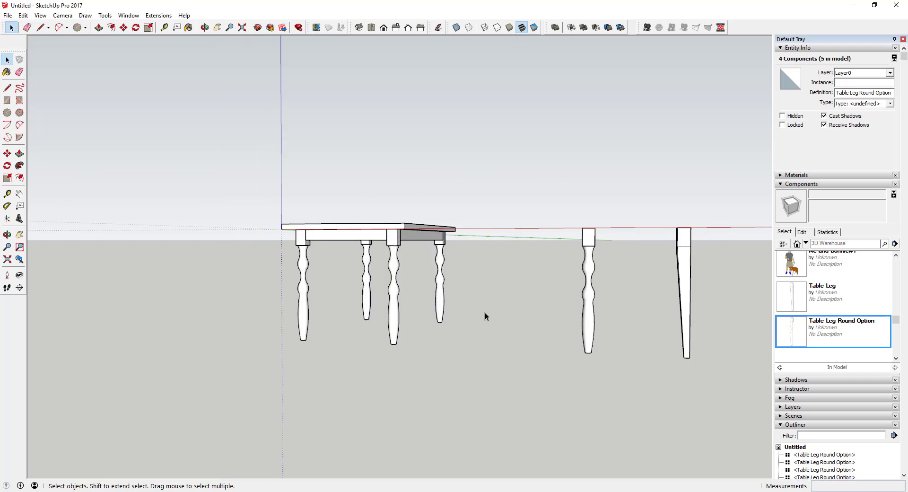
Replace the table's four round legs with the original Table Leg component
{"action": "left_click", "coordinate": [364, 292]}
{"action": "left_click", "coordinate": [393, 311], "text": "shift"}
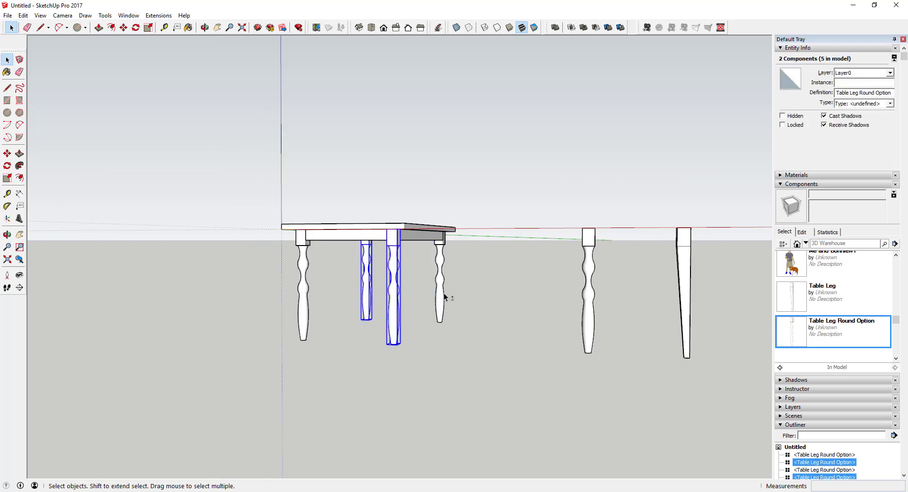
{"action": "left_click", "coordinate": [443, 294], "text": "shift"}
{"action": "left_click", "coordinate": [308, 298], "text": "shift"}
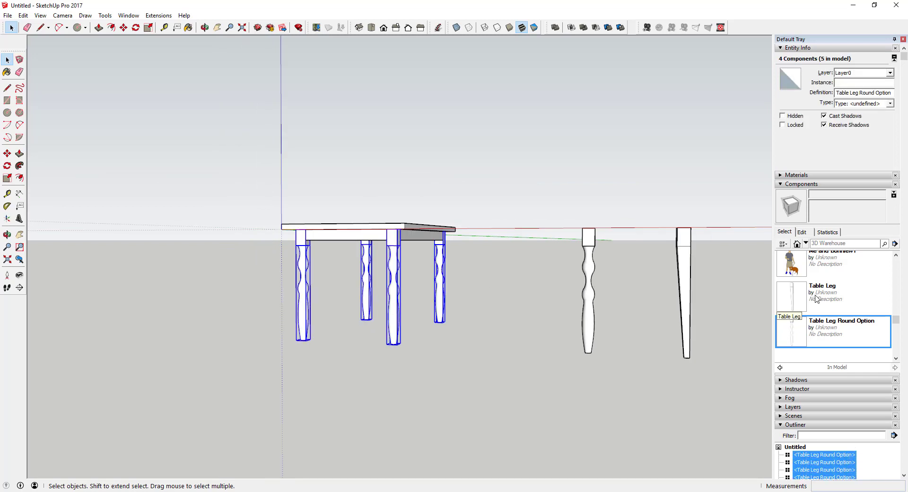
{"action": "right_click", "coordinate": [800, 298]}
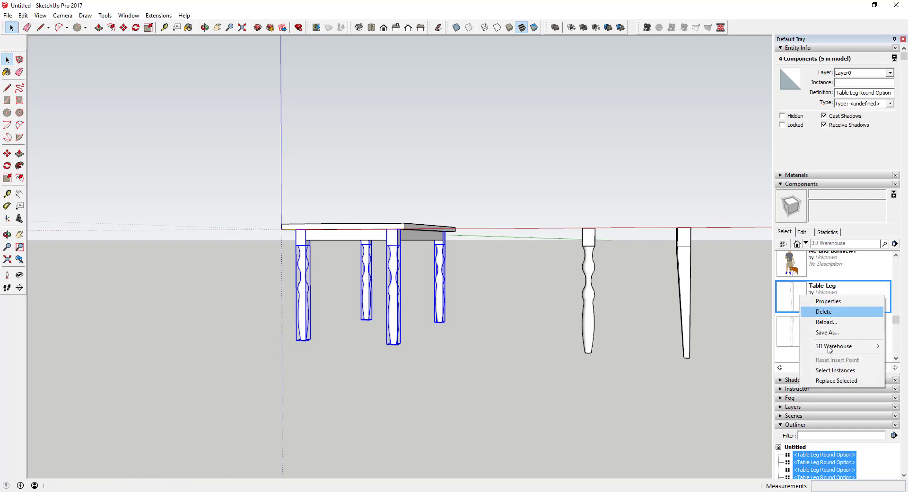
{"action": "left_click", "coordinate": [837, 380]}
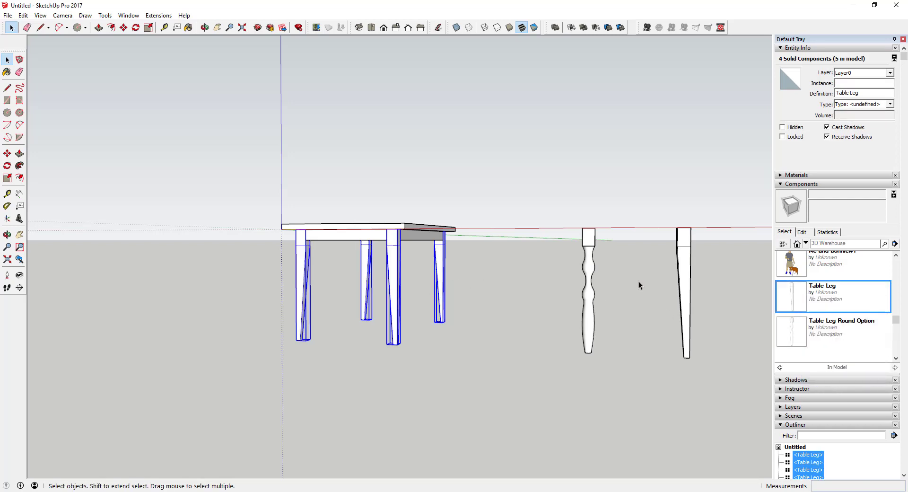
{"action": "middle_click_drag", "start_coordinate": [376, 268], "coordinate": [559, 267]}
{"action": "middle_click_drag", "start_coordinate": [495, 266], "coordinate": [279, 267]}
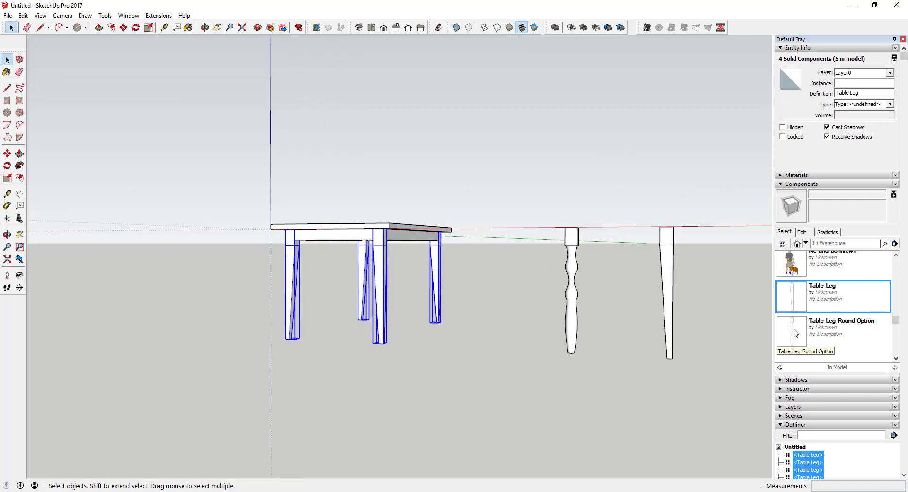
Switch the four selected table legs back to the Table Leg Round Option component
{"action": "right_click", "coordinate": [814, 325]}
{"action": "left_click", "coordinate": [824, 414]}
{"action": "middle_click_drag", "start_coordinate": [549, 268], "coordinate": [575, 267]}
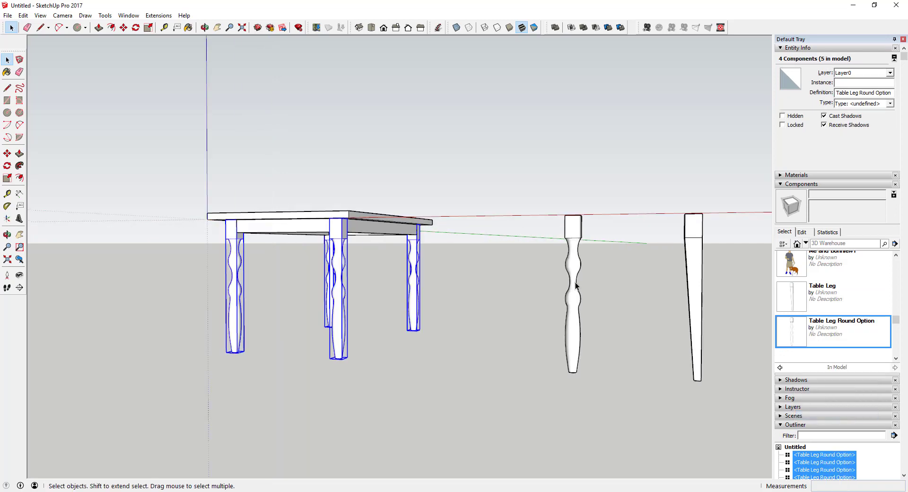
Open the standalone round leg for editing, scale its double-bulge section wider, and undo the scaling
{"action": "double_click", "coordinate": [575, 267]}
{"action": "left_click", "coordinate": [575, 265]}
{"action": "key", "text": "s"}
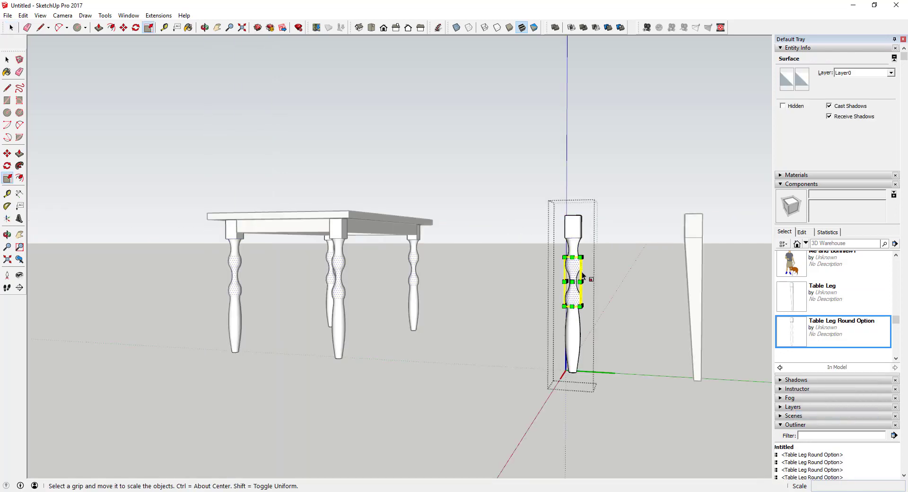
{"action": "left_click_drag", "start_coordinate": [585, 281], "coordinate": [594, 283]}
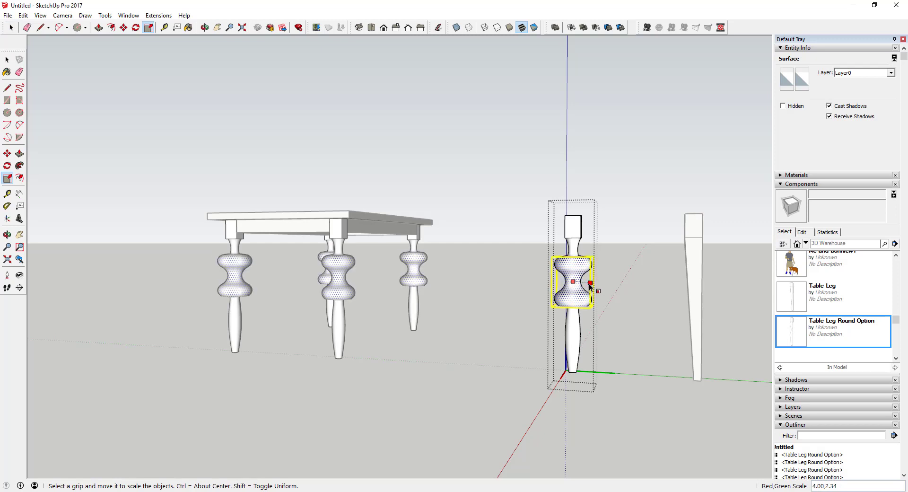
{"action": "key", "text": "space"}
{"action": "left_click", "coordinate": [515, 276]}
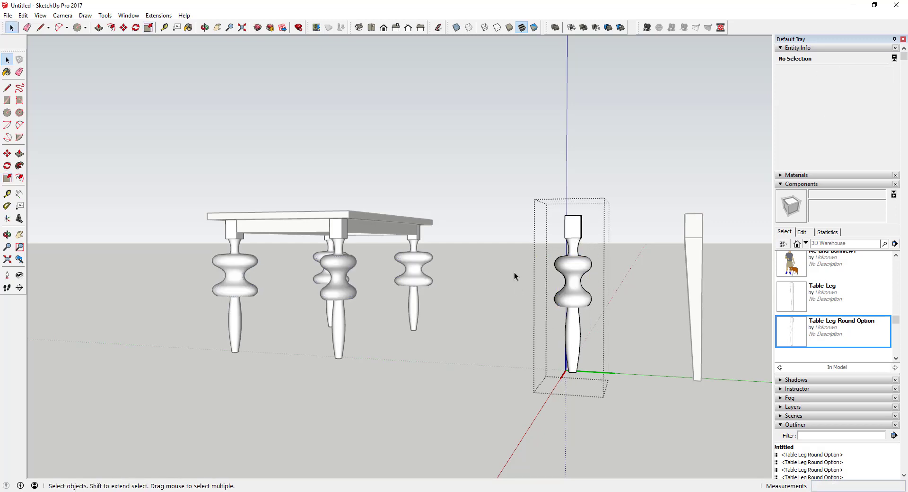
{"action": "key", "text": "ctrl+z"}
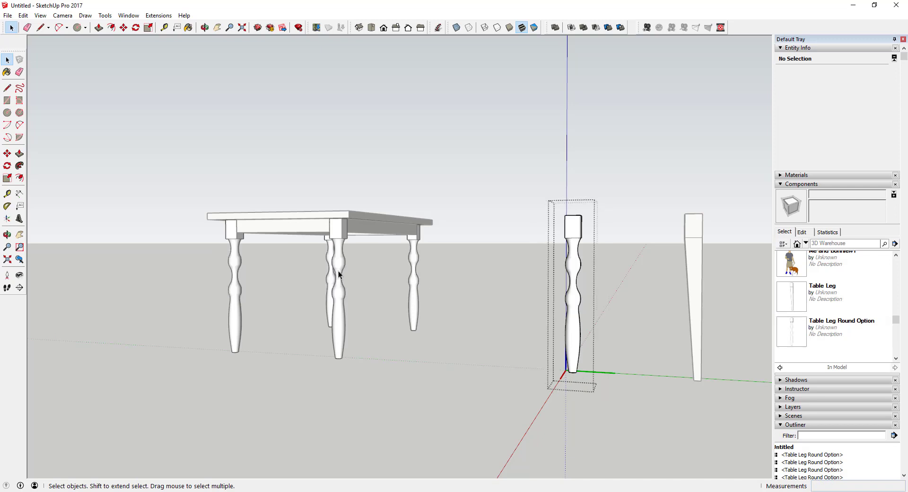
Close the standalone round leg and select the table's front leg nearest to it
{"action": "middle_click_drag", "start_coordinate": [464, 300], "coordinate": [336, 251]}
{"action": "left_click", "coordinate": [336, 251]}
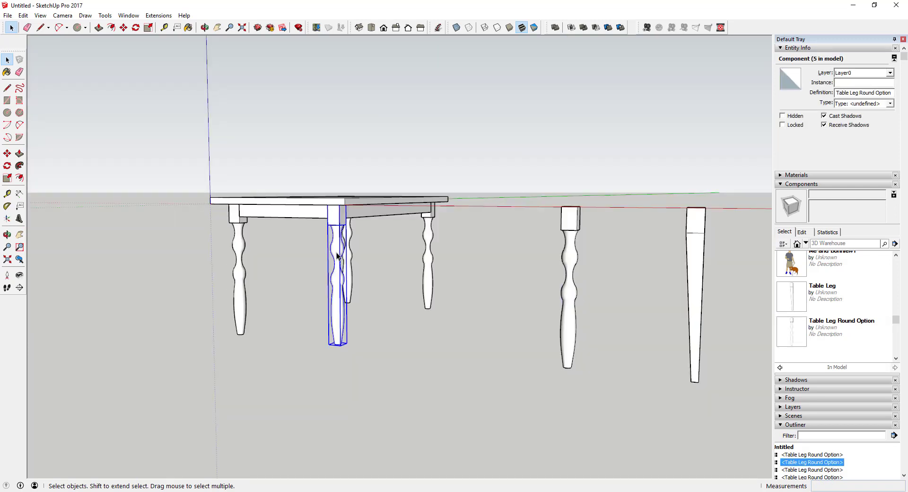